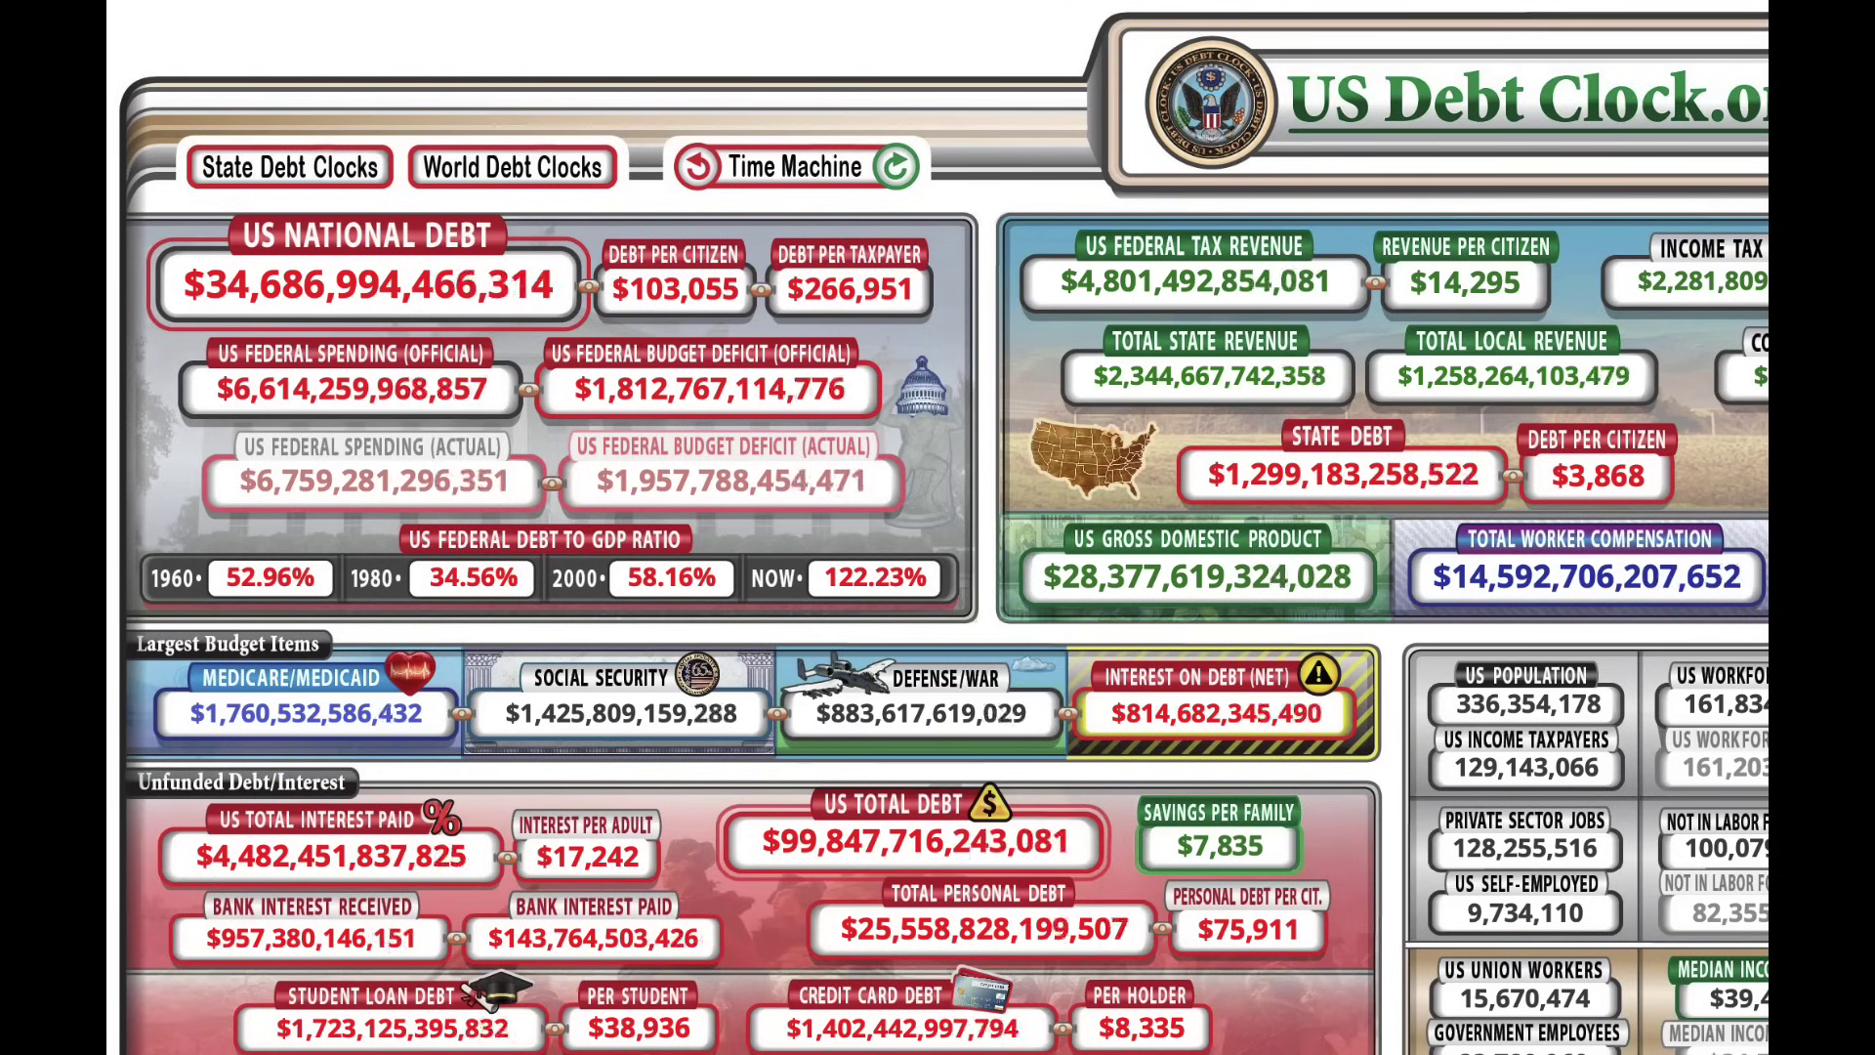
# - Show the explanation of the US Federal Tax Revenue figure on the US Debt Clock page
pyautogui.moveTo(1181, 298)
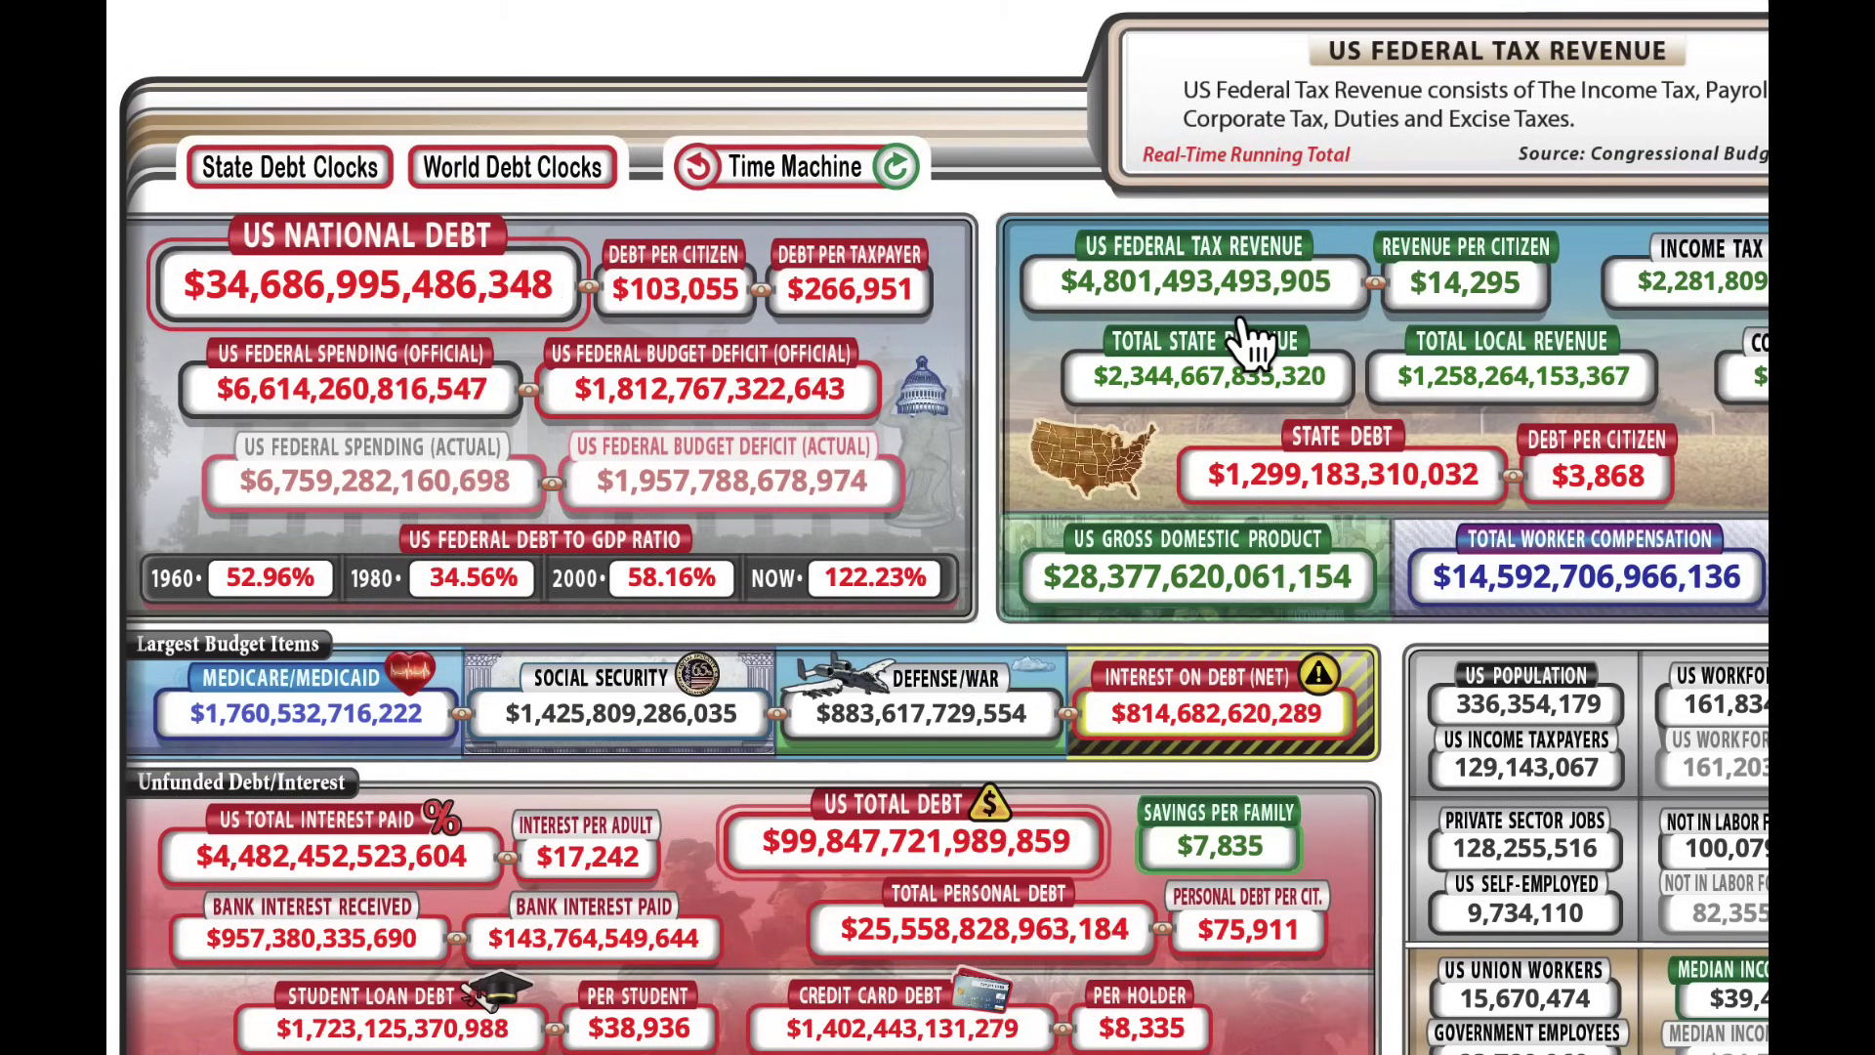
pyautogui.moveTo(410, 549)
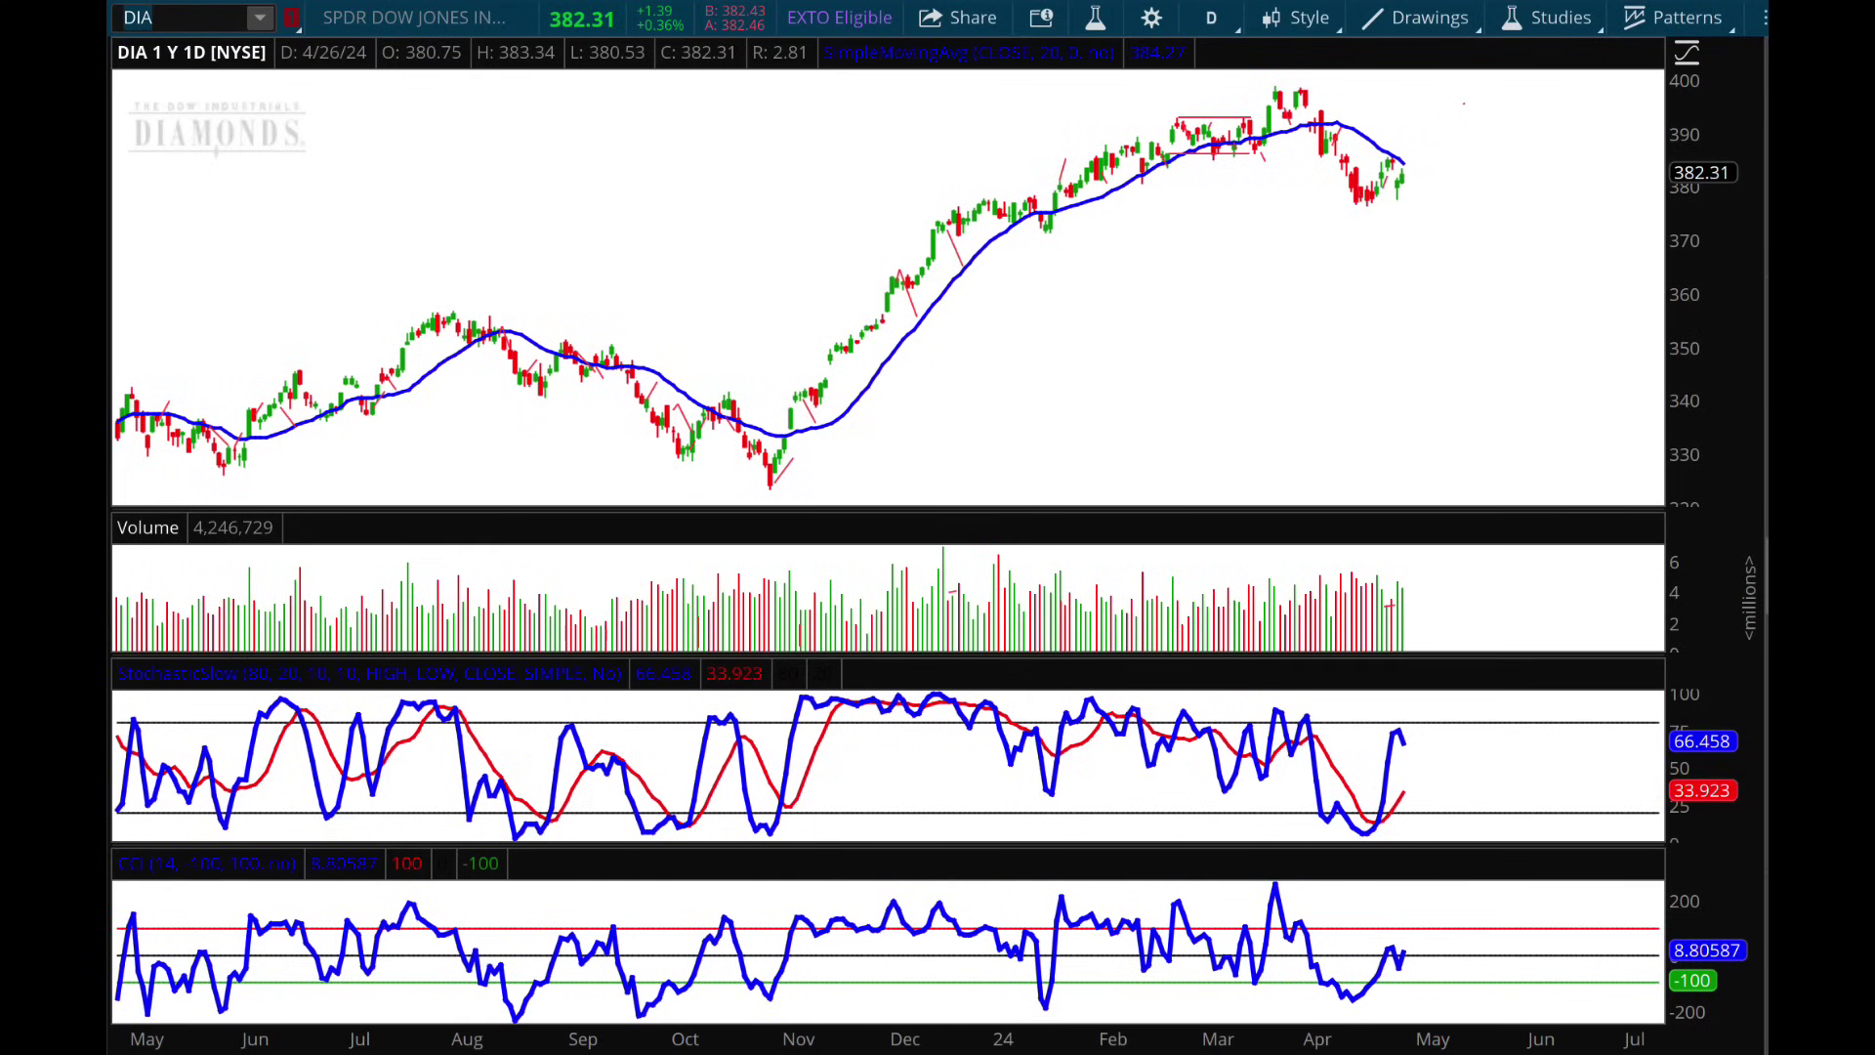
# - Switch the DIA chart to the Max : M time frame and examine its monthly candles from 2021 to 2024
pyautogui.click(1221, 18)
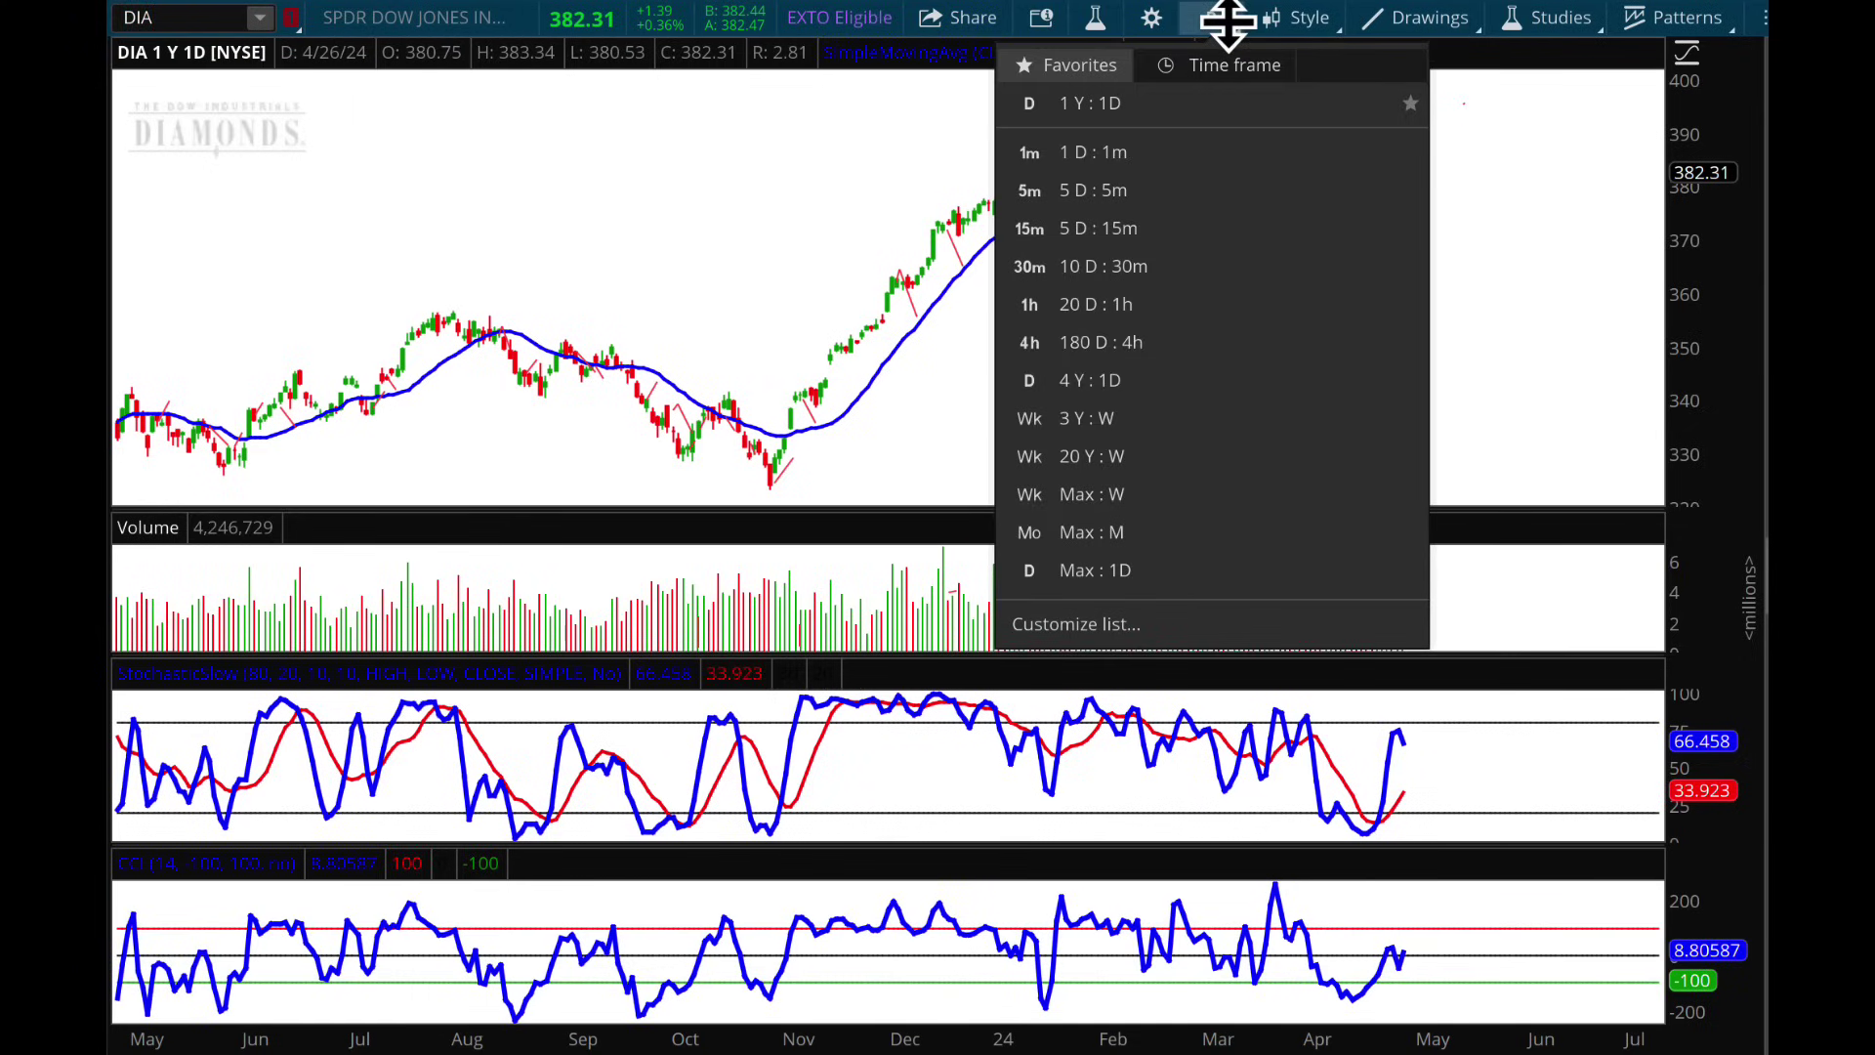
pyautogui.click(1082, 535)
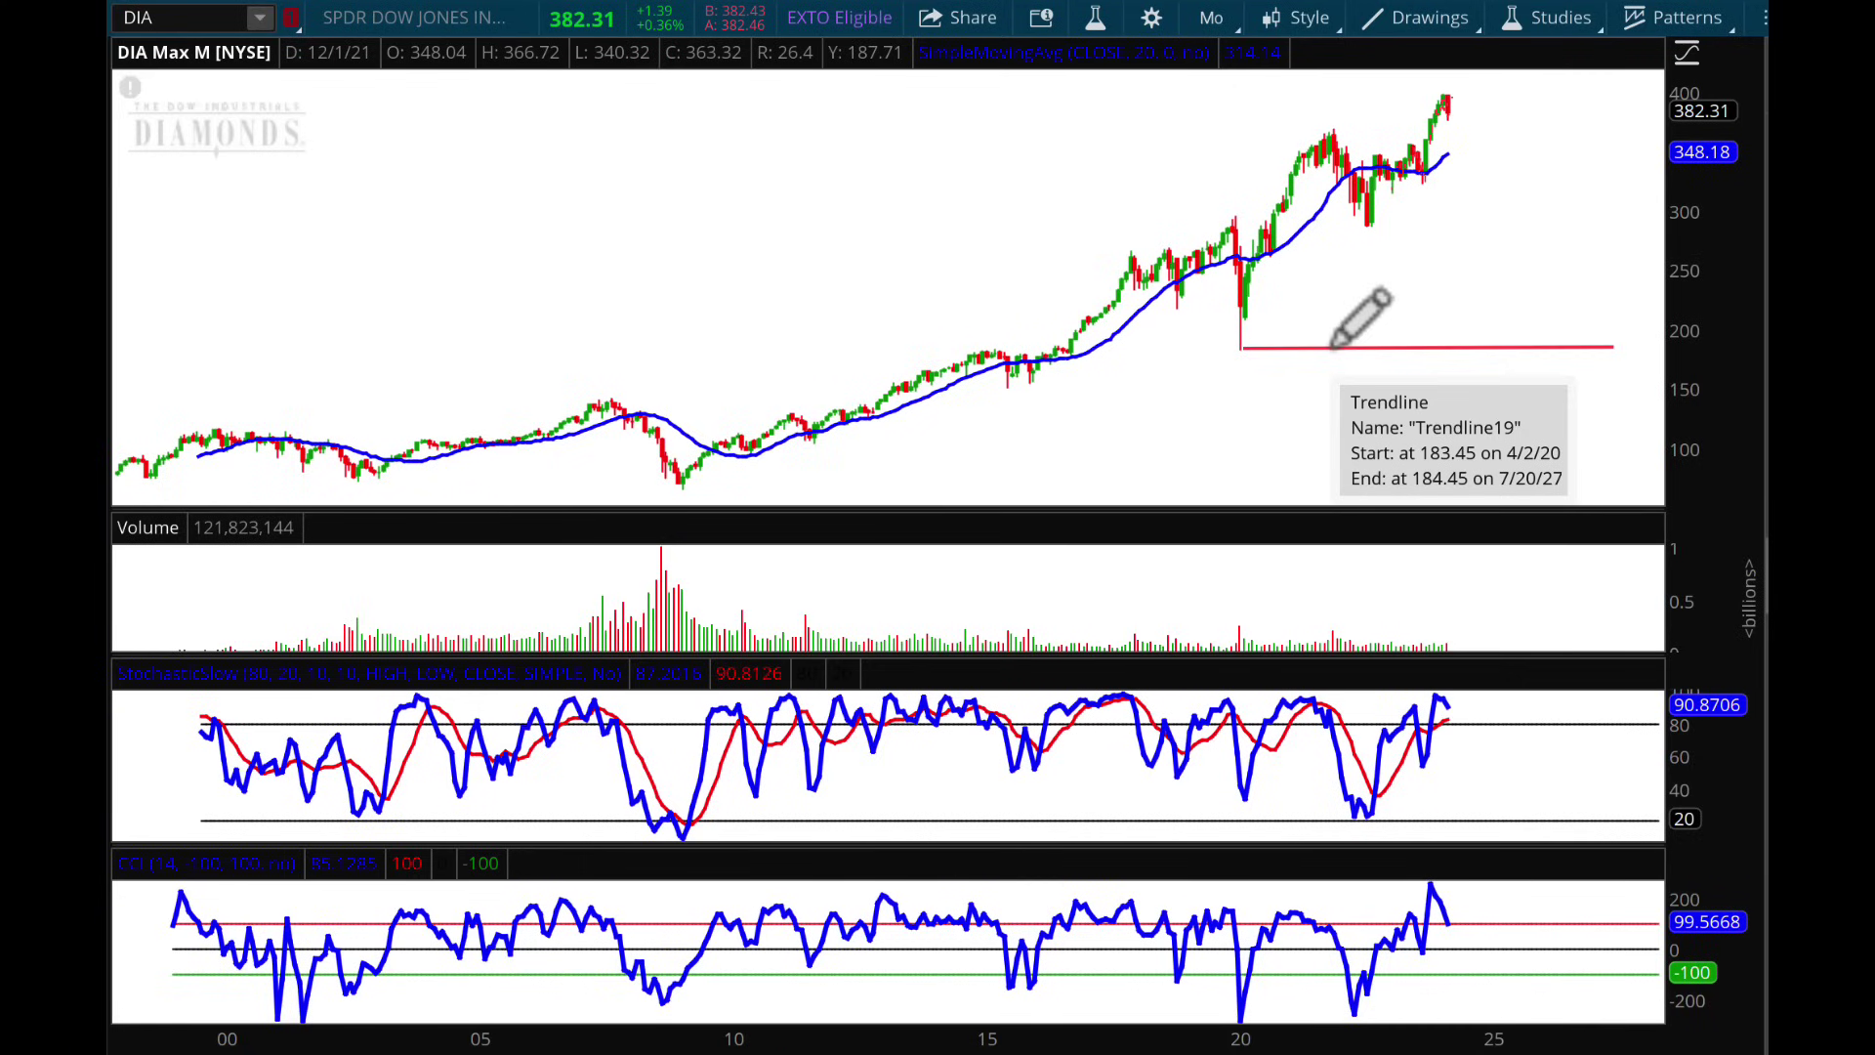
pyautogui.moveTo(1181, 230); pyautogui.dragTo(1609, 241)
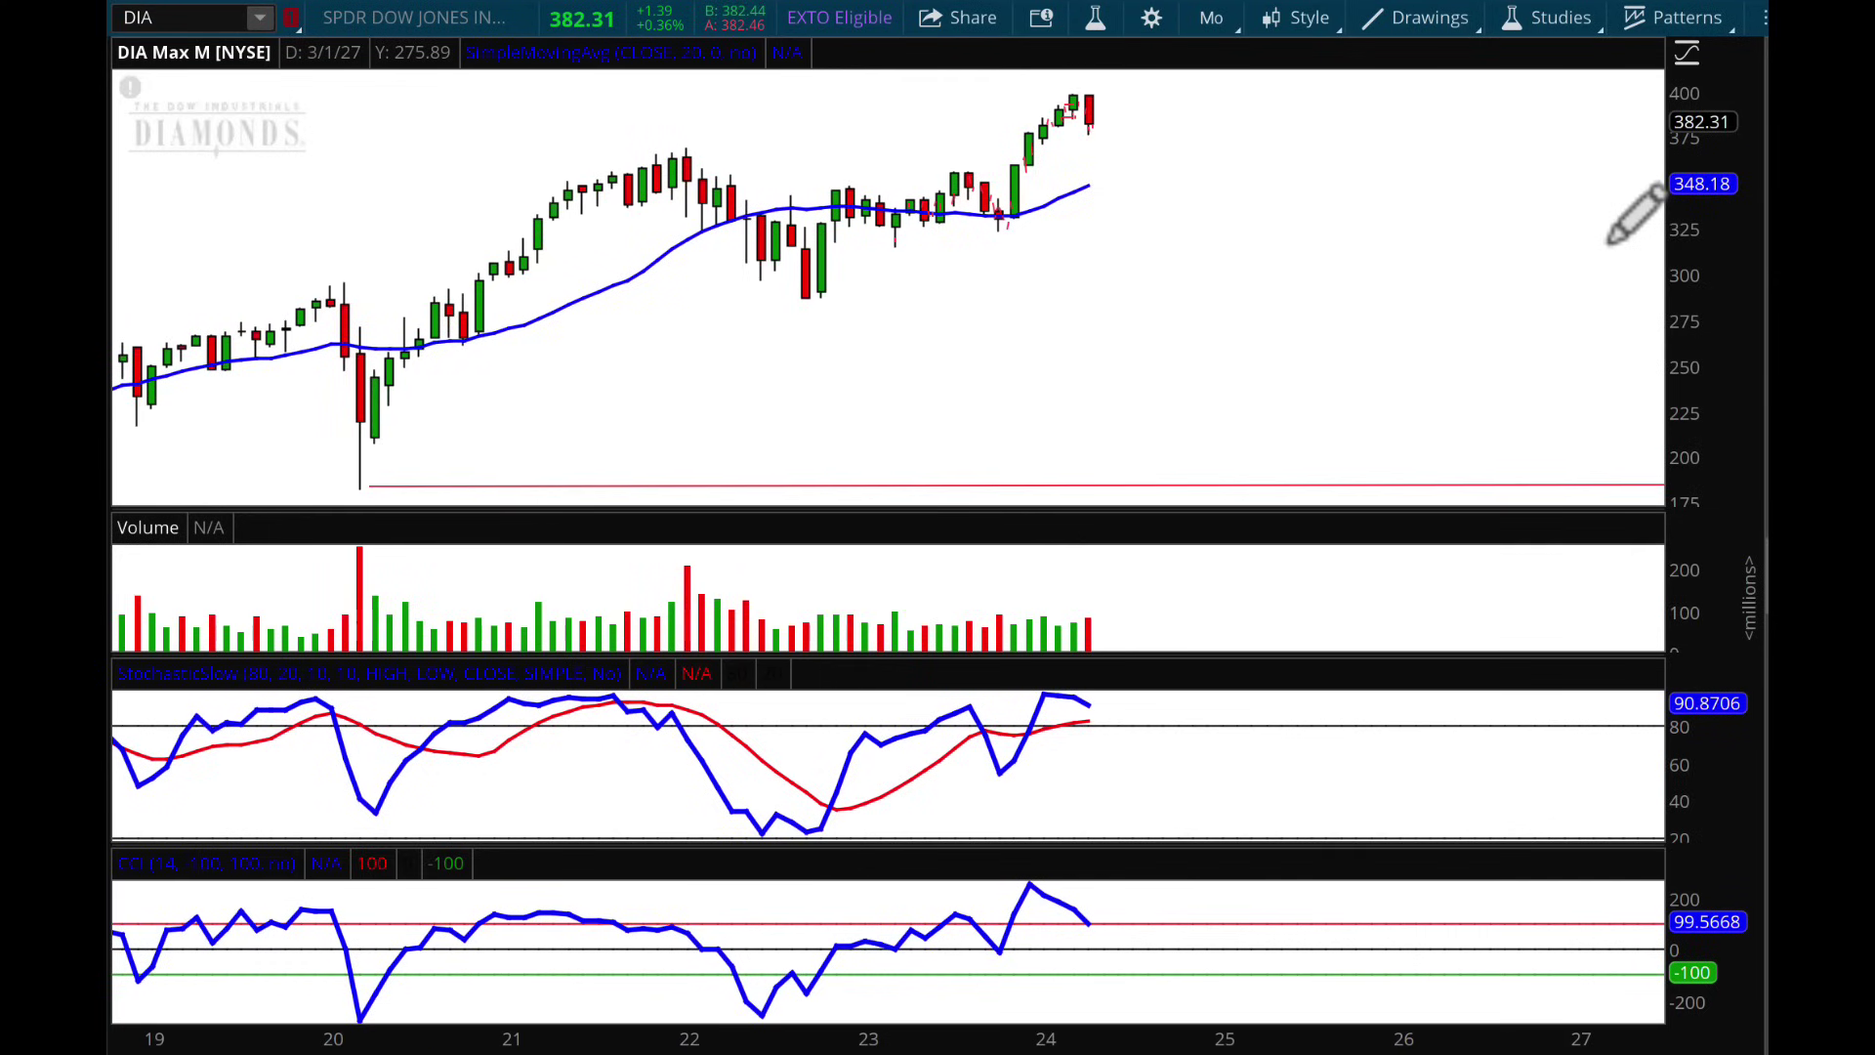
pyautogui.moveTo(878, 176); pyautogui.dragTo(1310, 193)
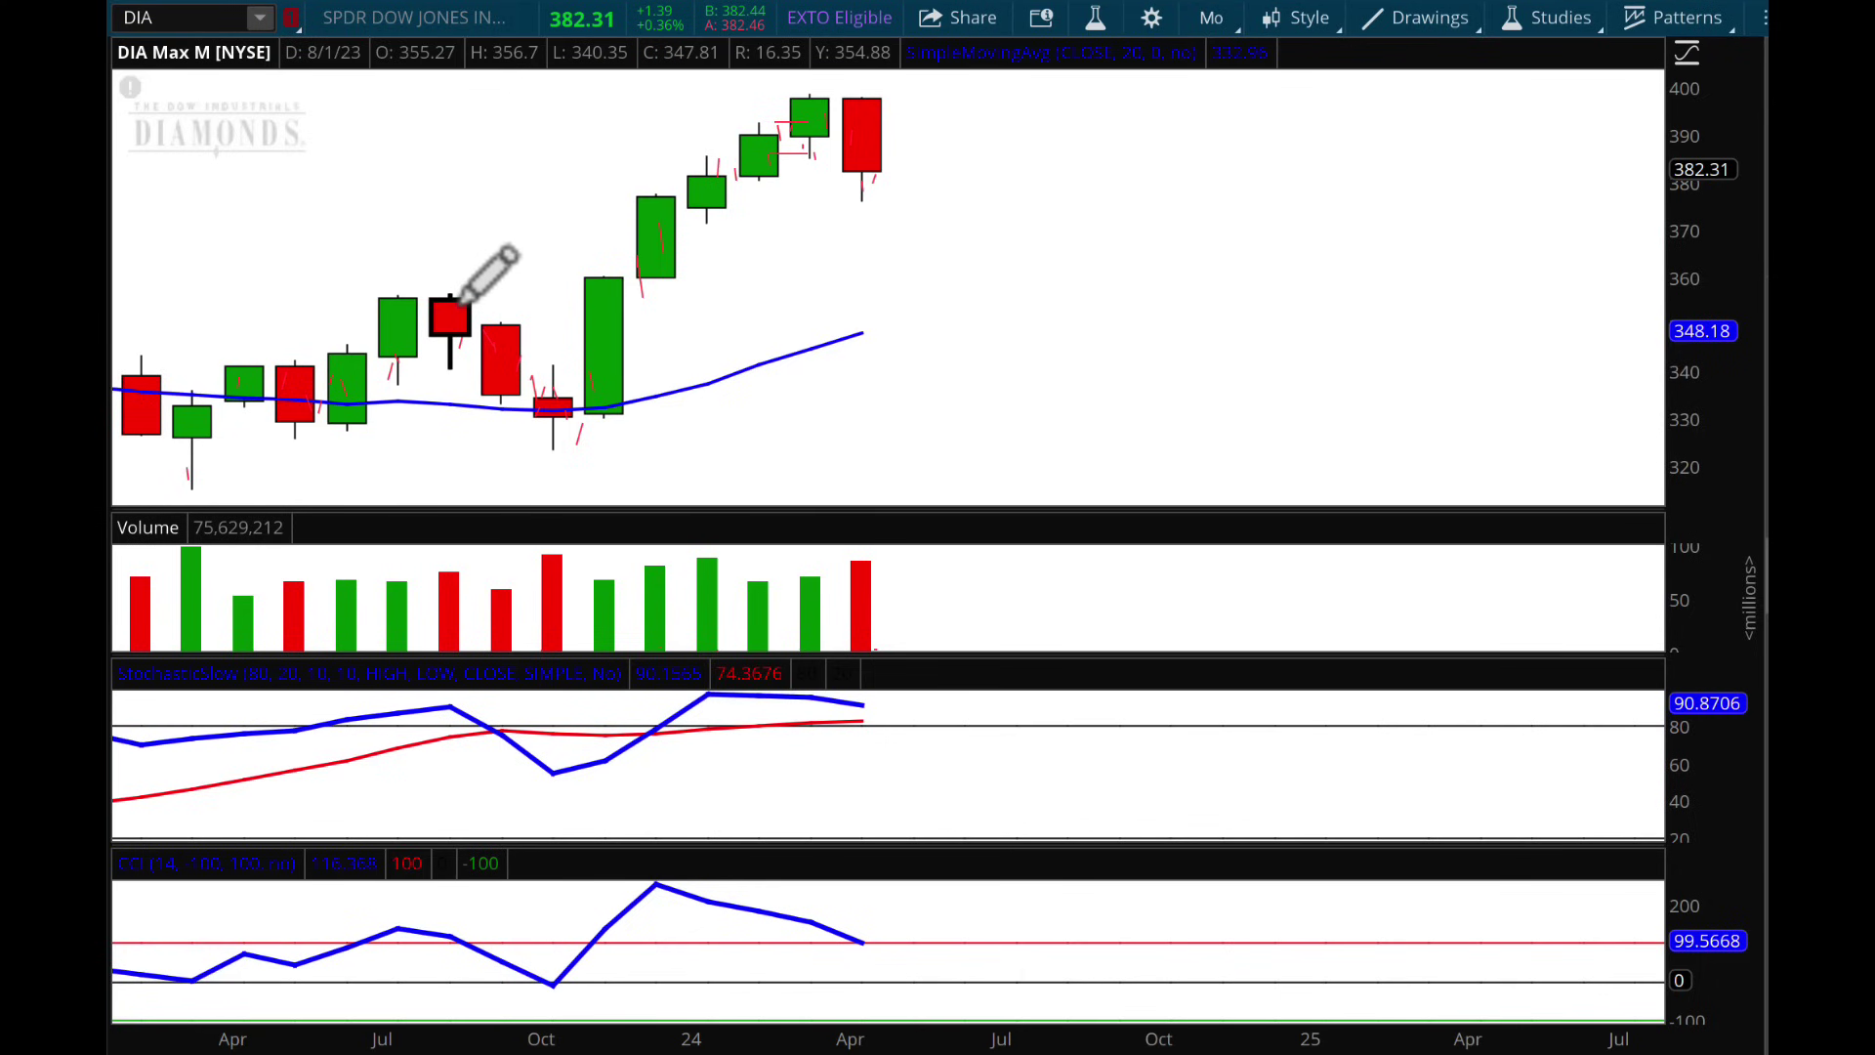
pyautogui.scroll(5, 461, 299)
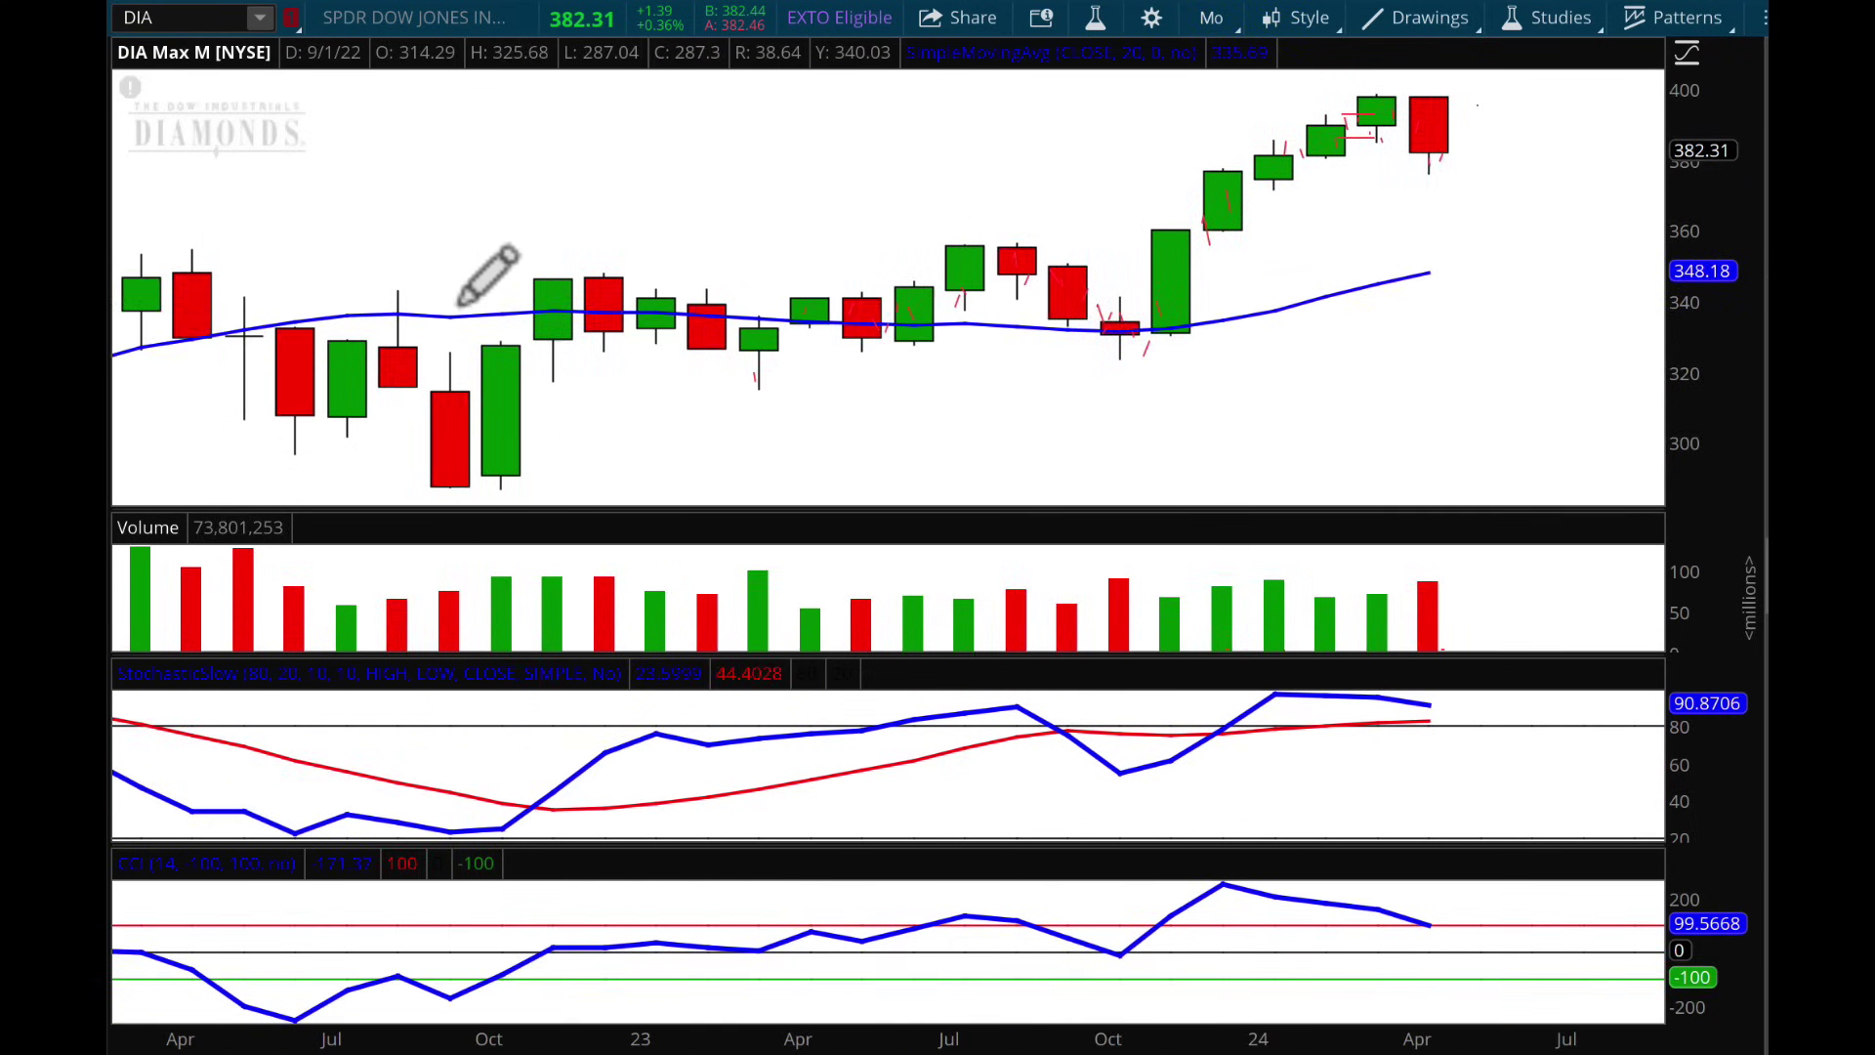
pyautogui.scroll(6, 459, 303)
pyautogui.click(924, 192)
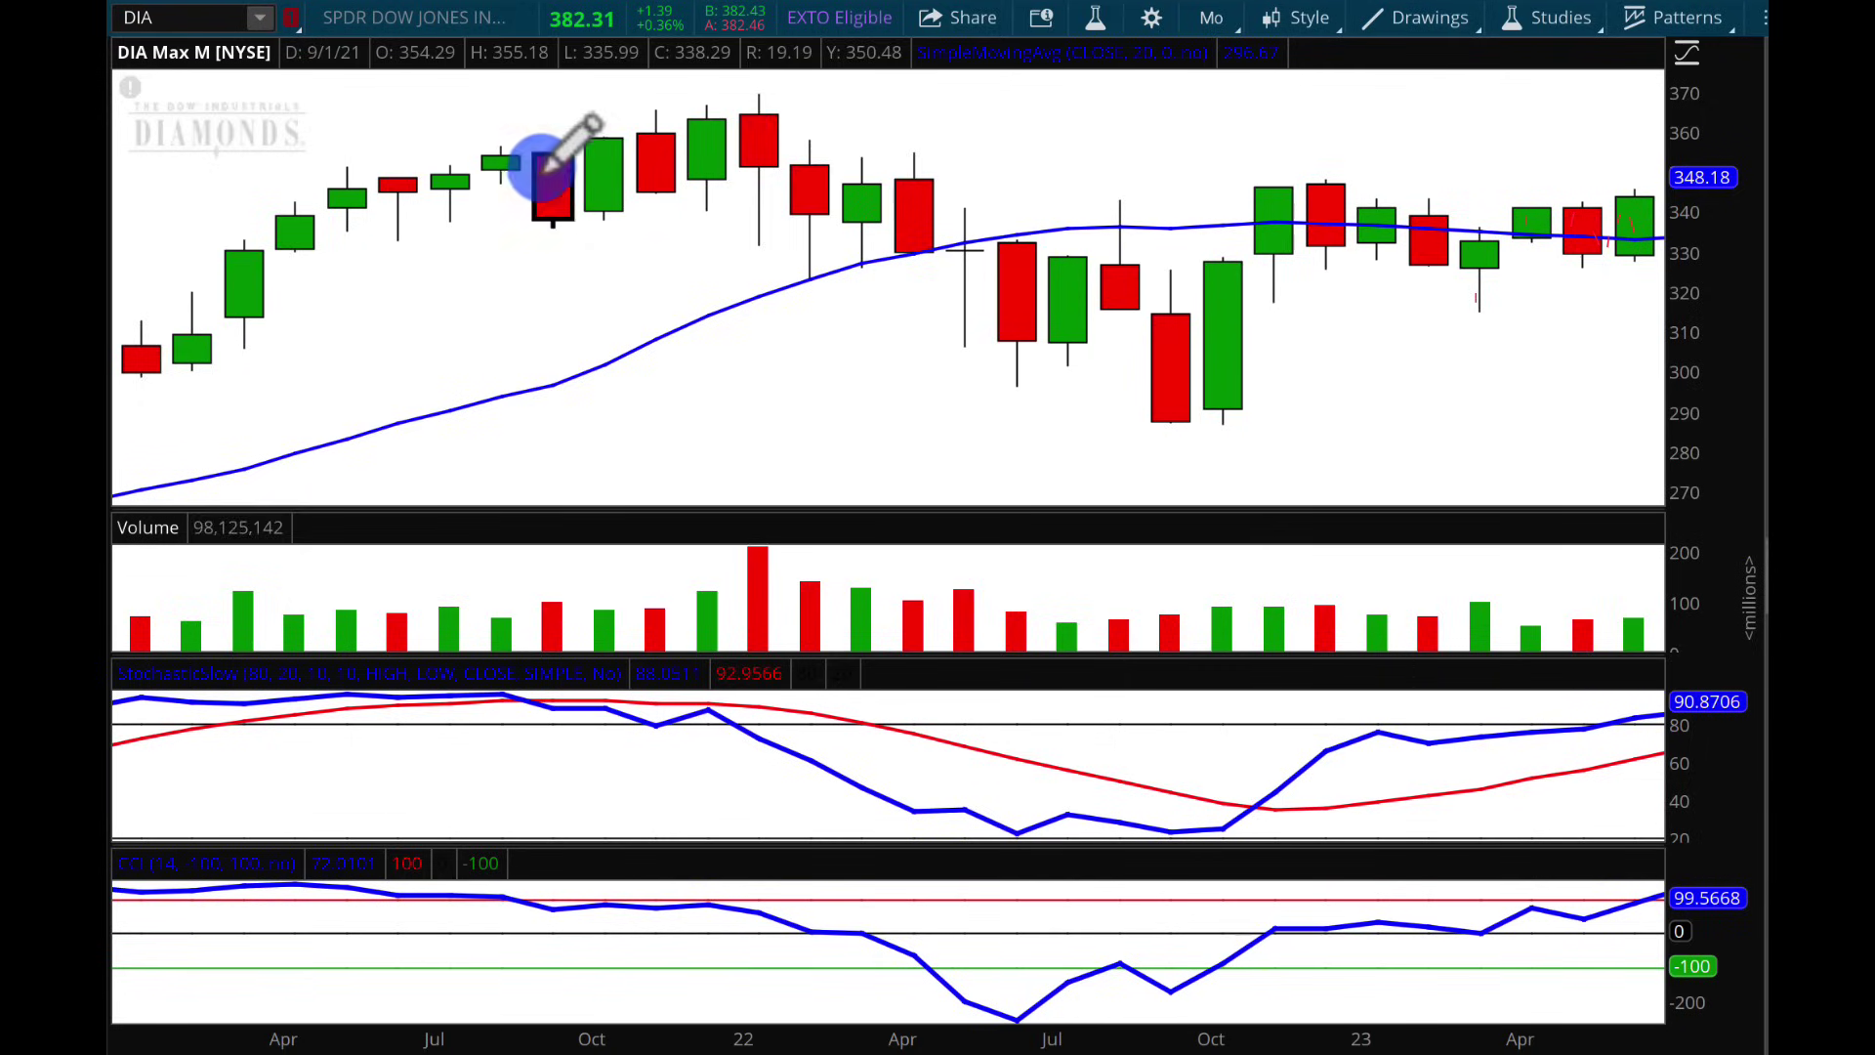
pyautogui.scroll(-10, 1177, 262)
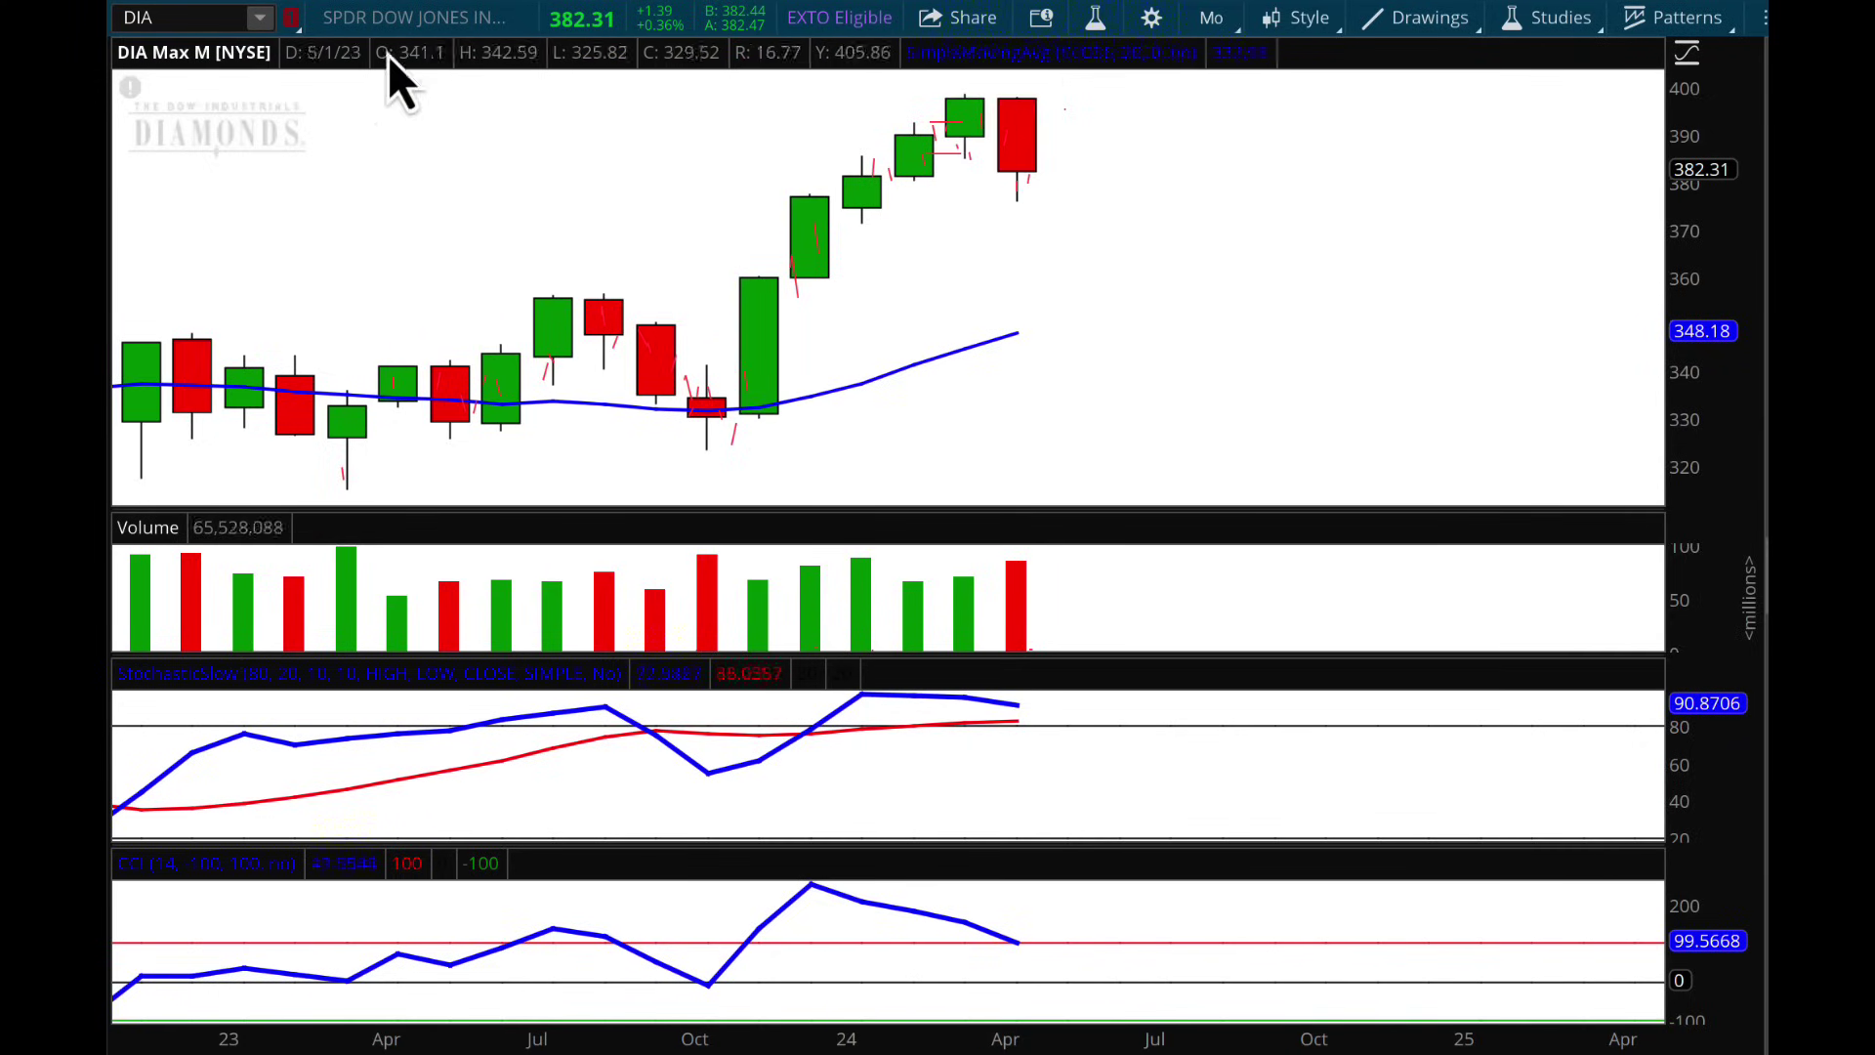
# - Set the DIA chart to the 1 Y : 1D time frame, enlarged to the candles from February 2024 onward
pyautogui.click(1208, 17)
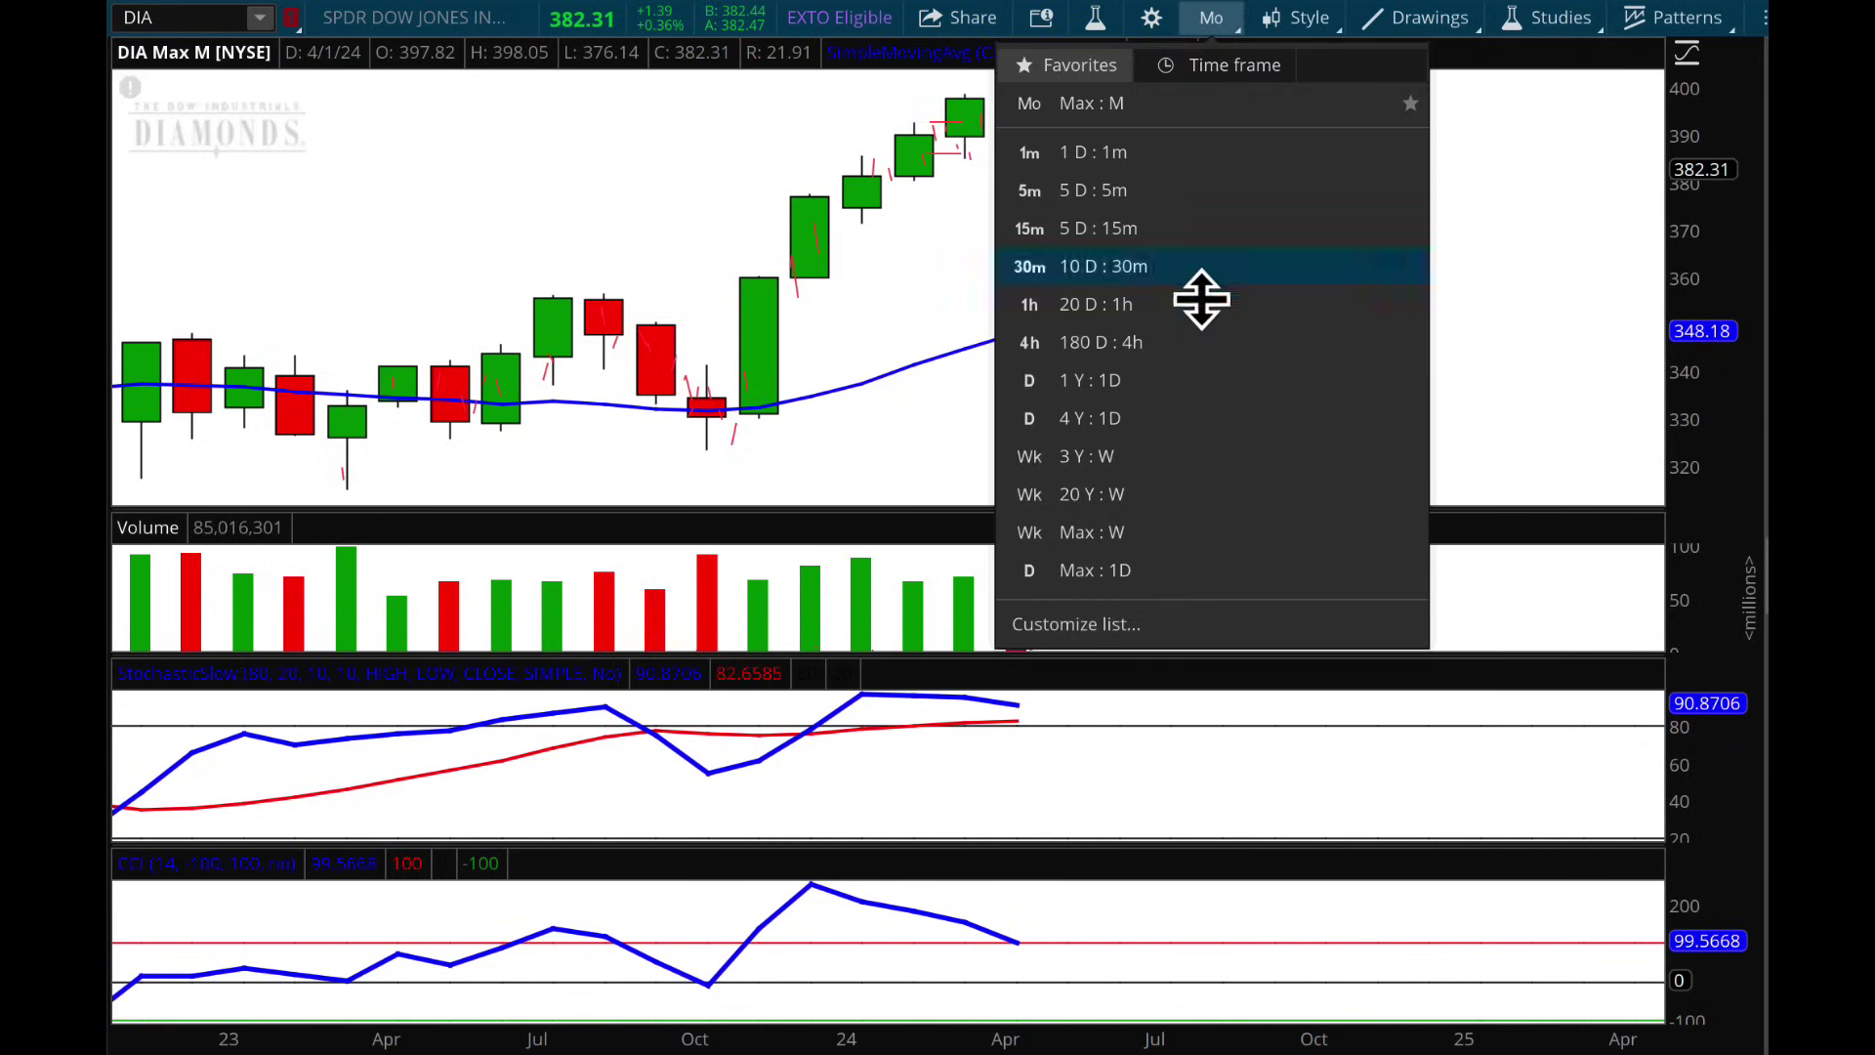
pyautogui.click(1208, 381)
pyautogui.moveTo(1123, 321); pyautogui.dragTo(1596, 337)
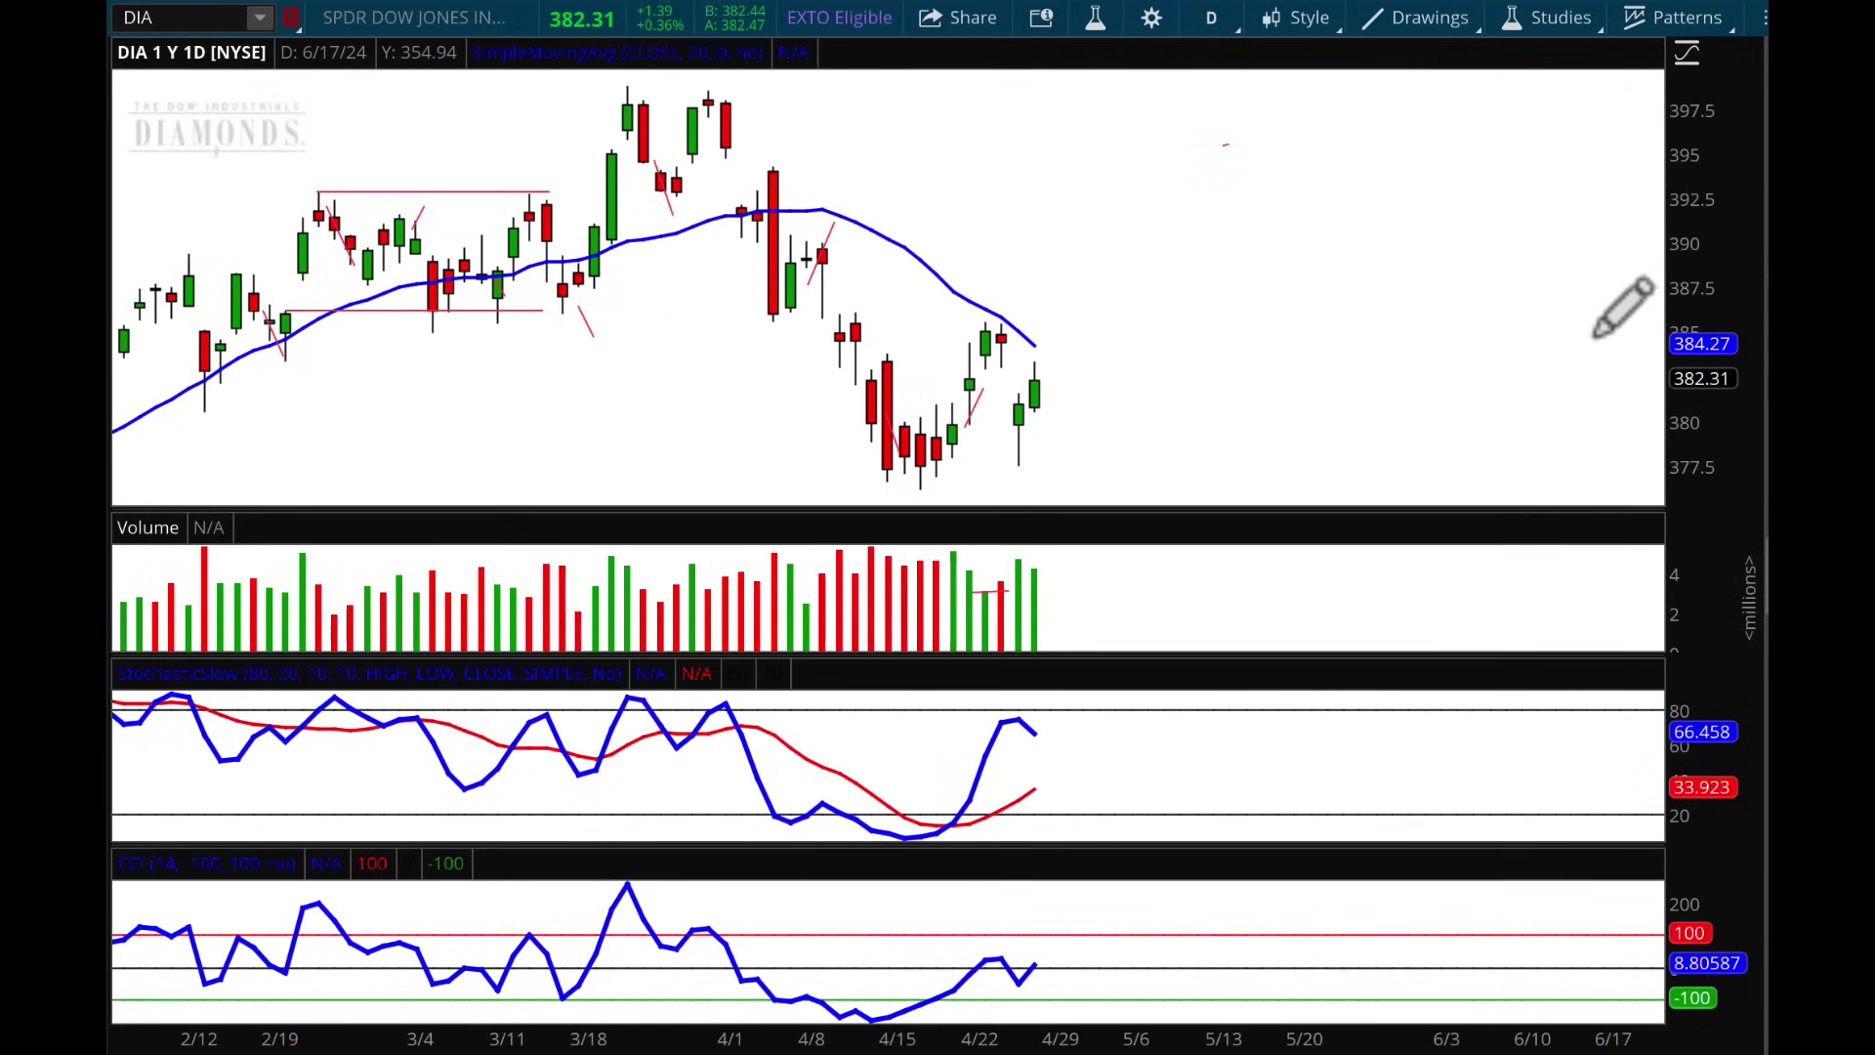
# - Draw a rising trendline from about 382.72 on 4/29/24 to 384.23 on 4/30/24, plus a short flat line after the last volume bar
pyautogui.click(1049, 371)
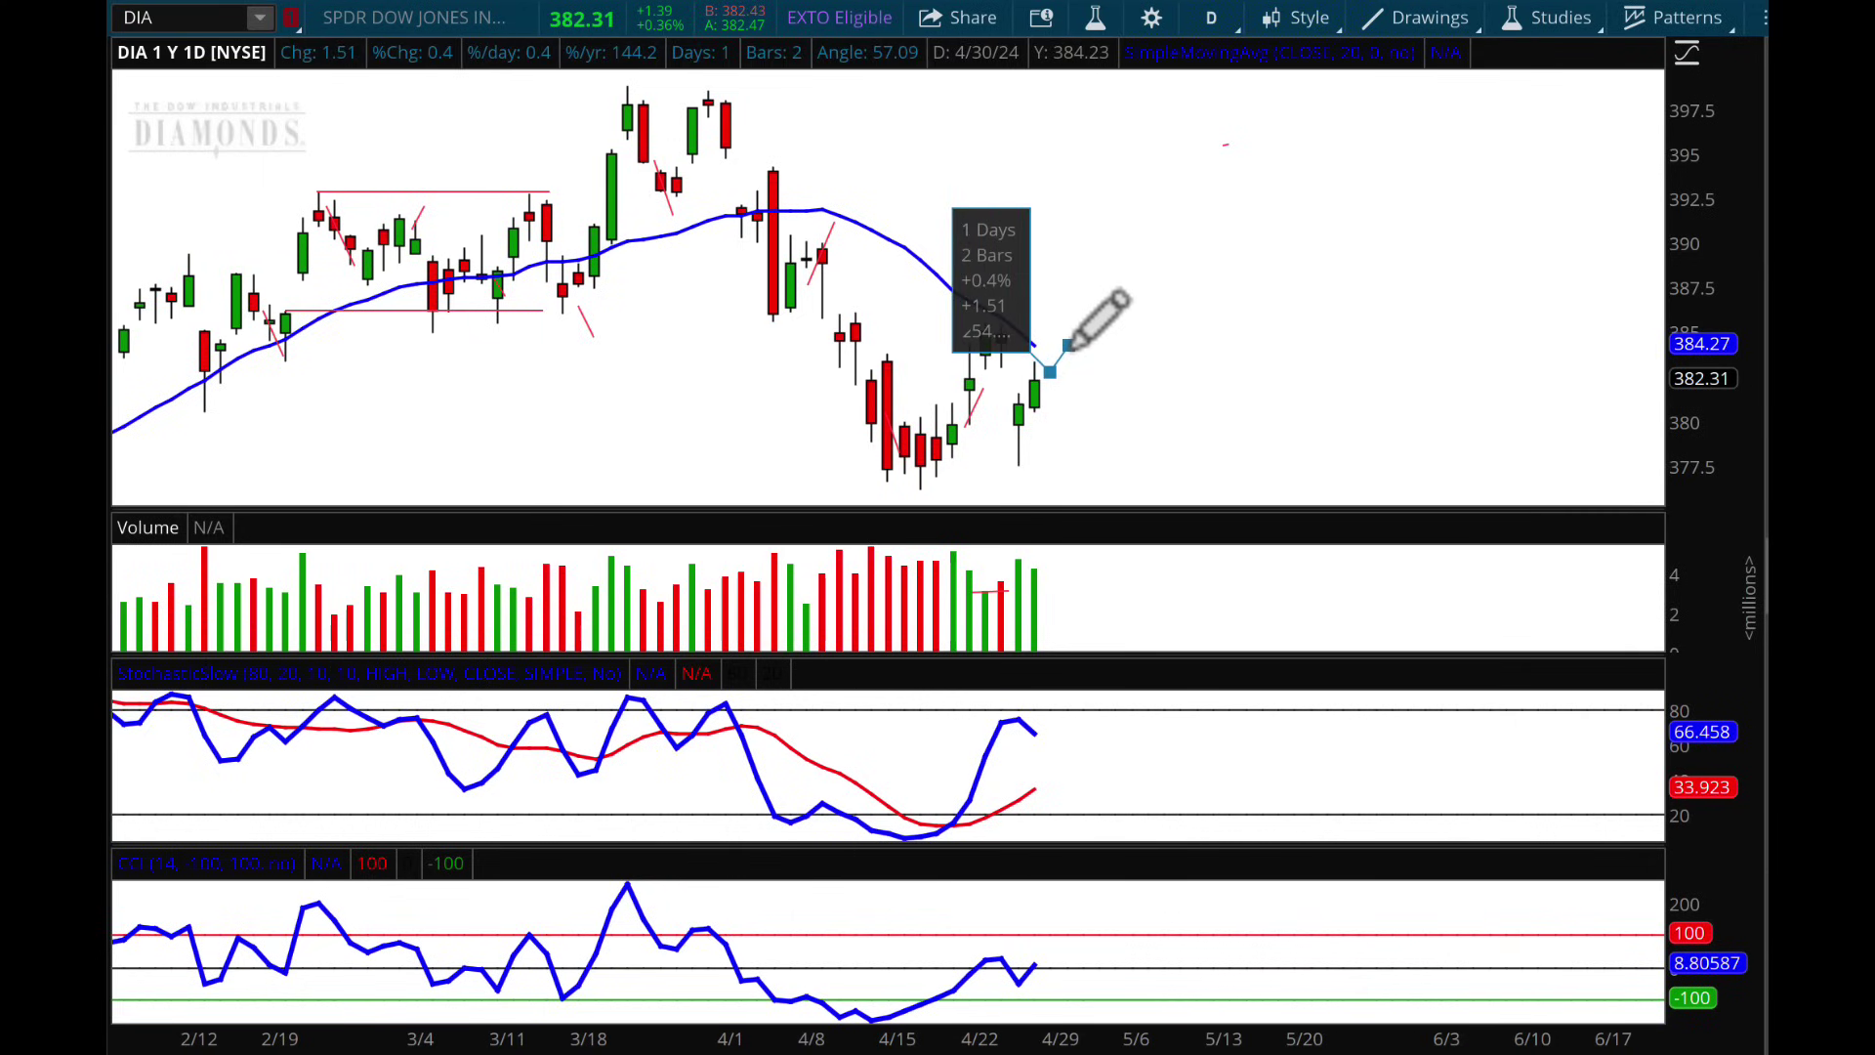
pyautogui.click(1069, 344)
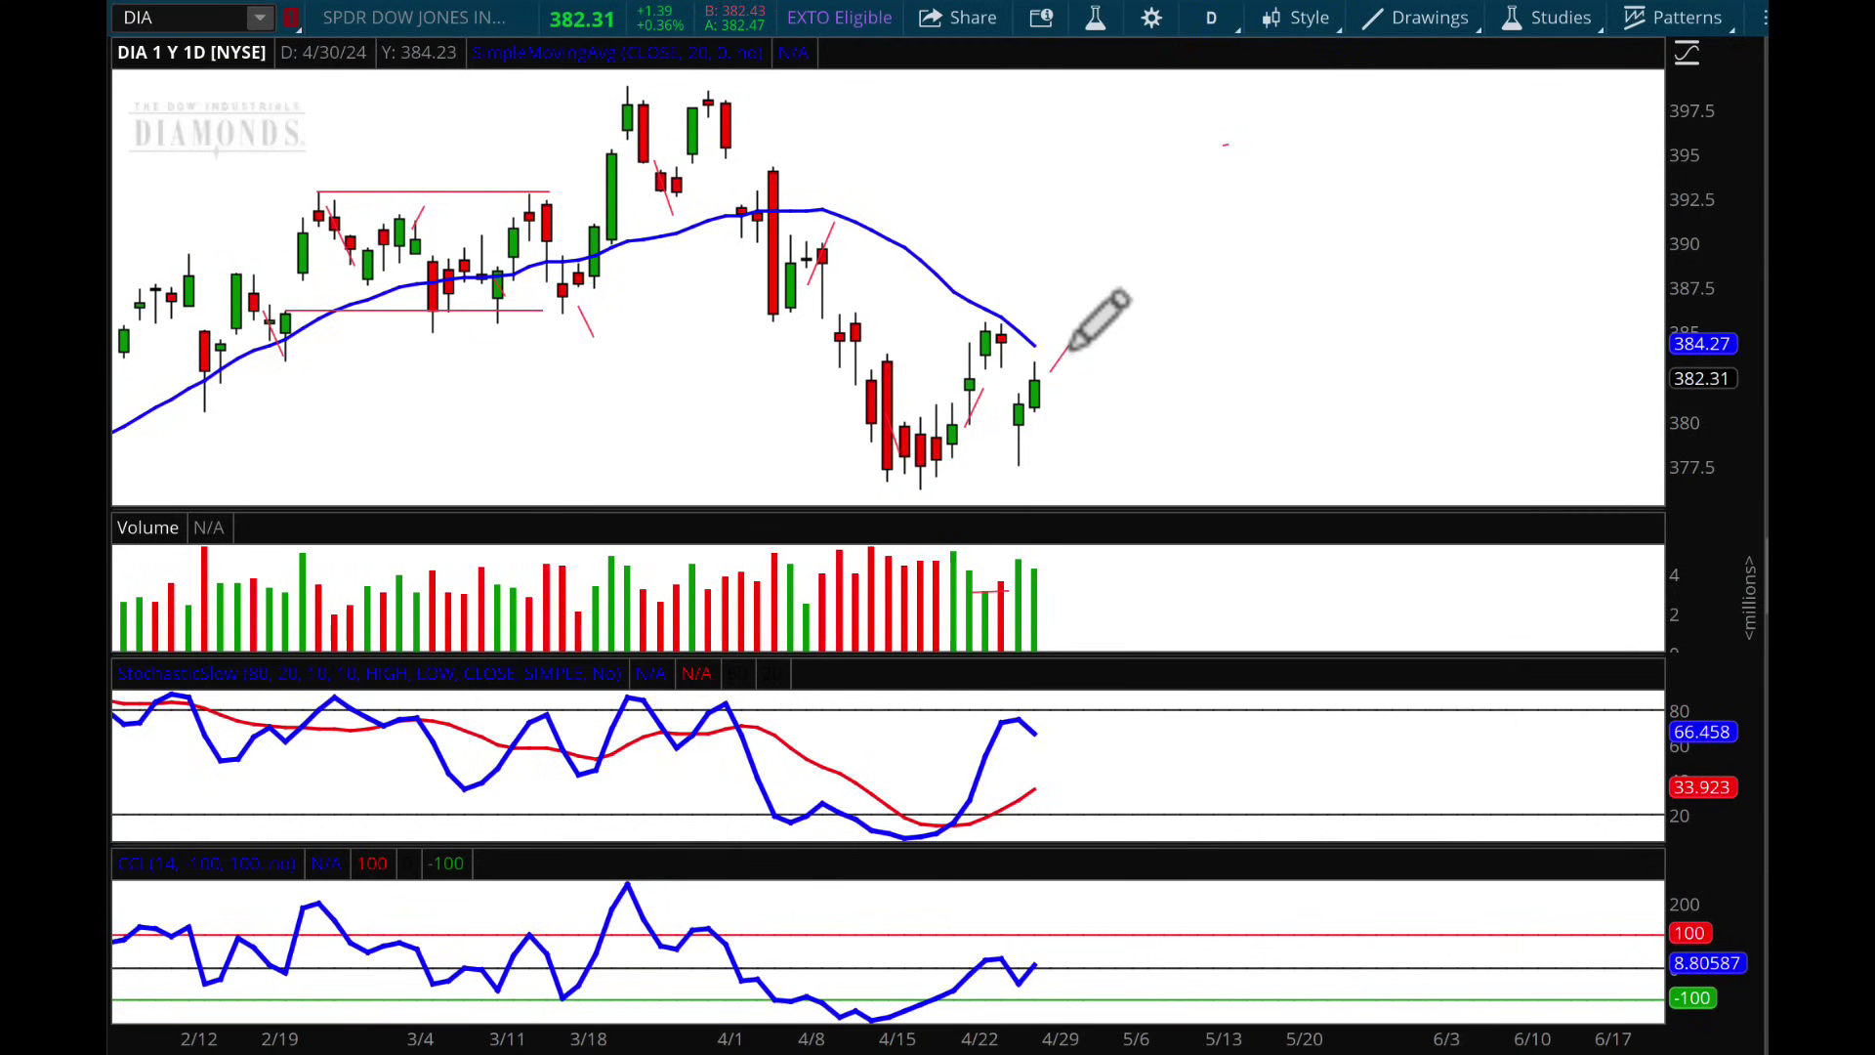
pyautogui.click(1055, 609)
pyautogui.click(1085, 608)
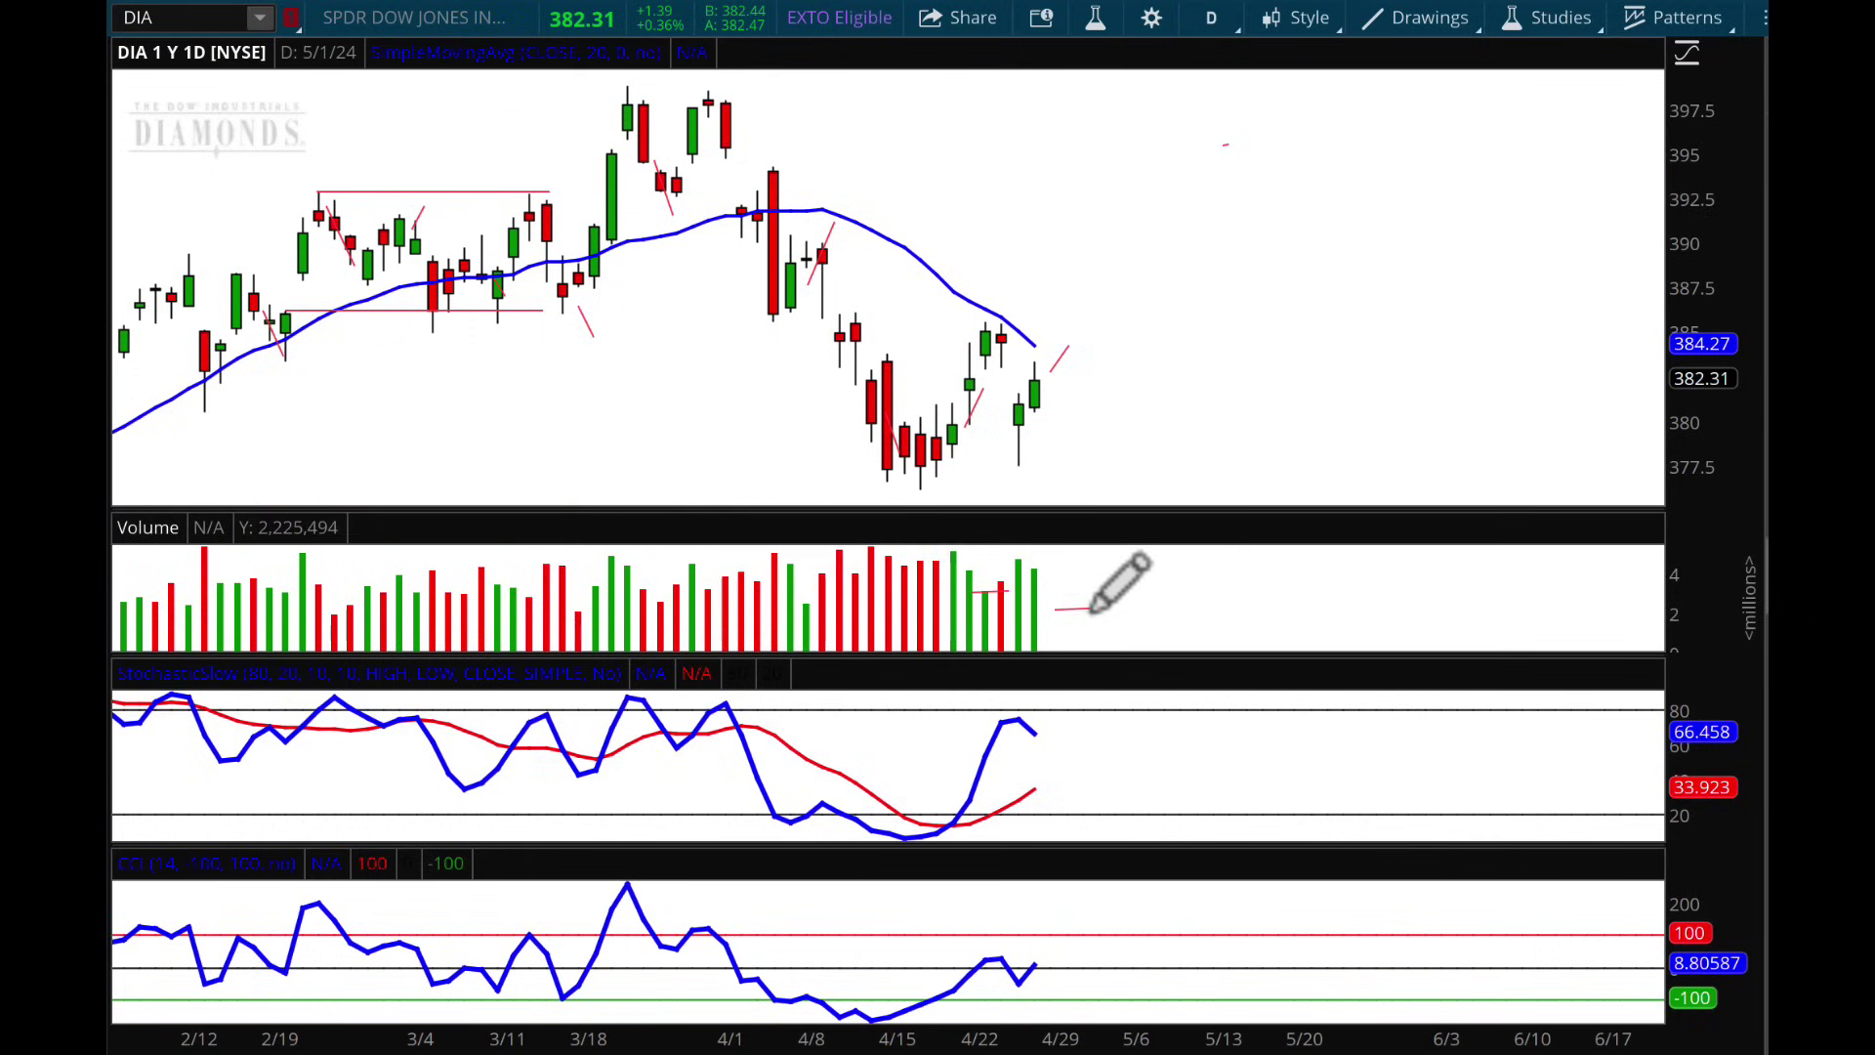
# - Draw a falling trendline on DIA from about 384.32 on 4/30/24 to 379.61 on 5/6/24
pyautogui.click(1071, 344)
pyautogui.click(1133, 427)
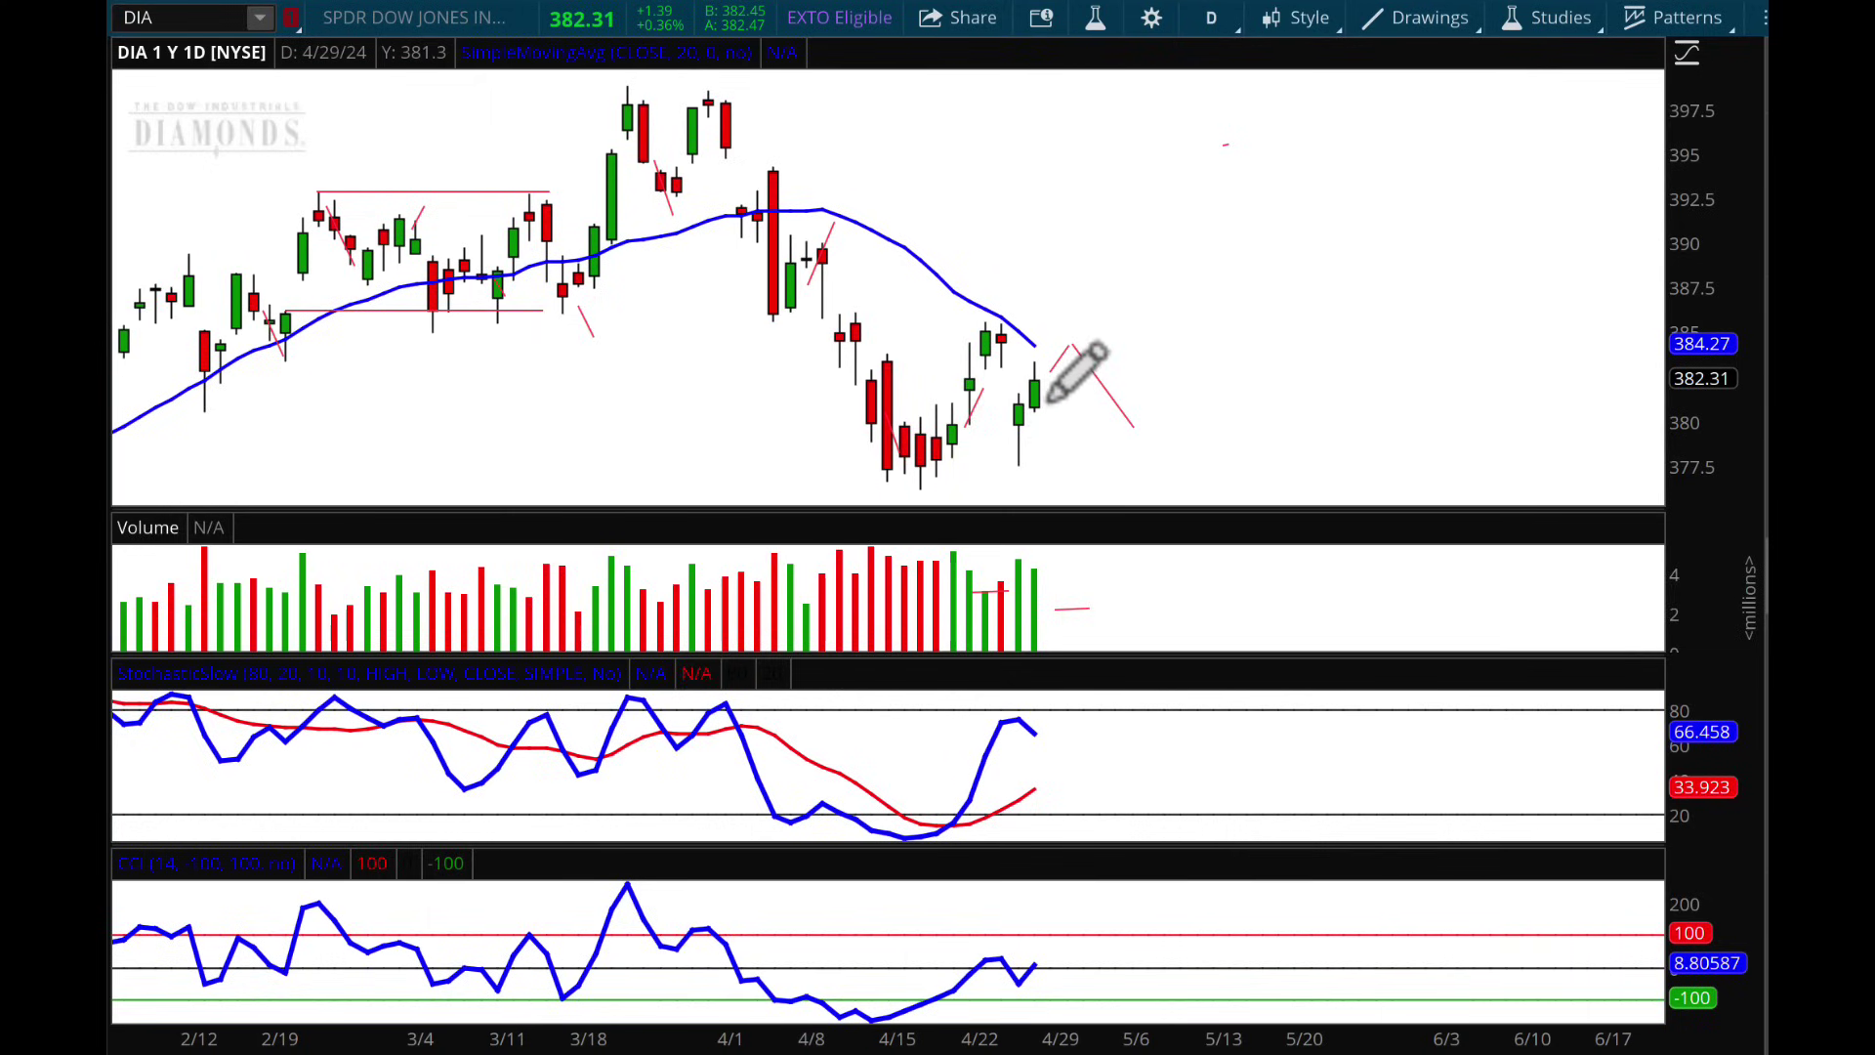
pyautogui.moveTo(1071, 359)
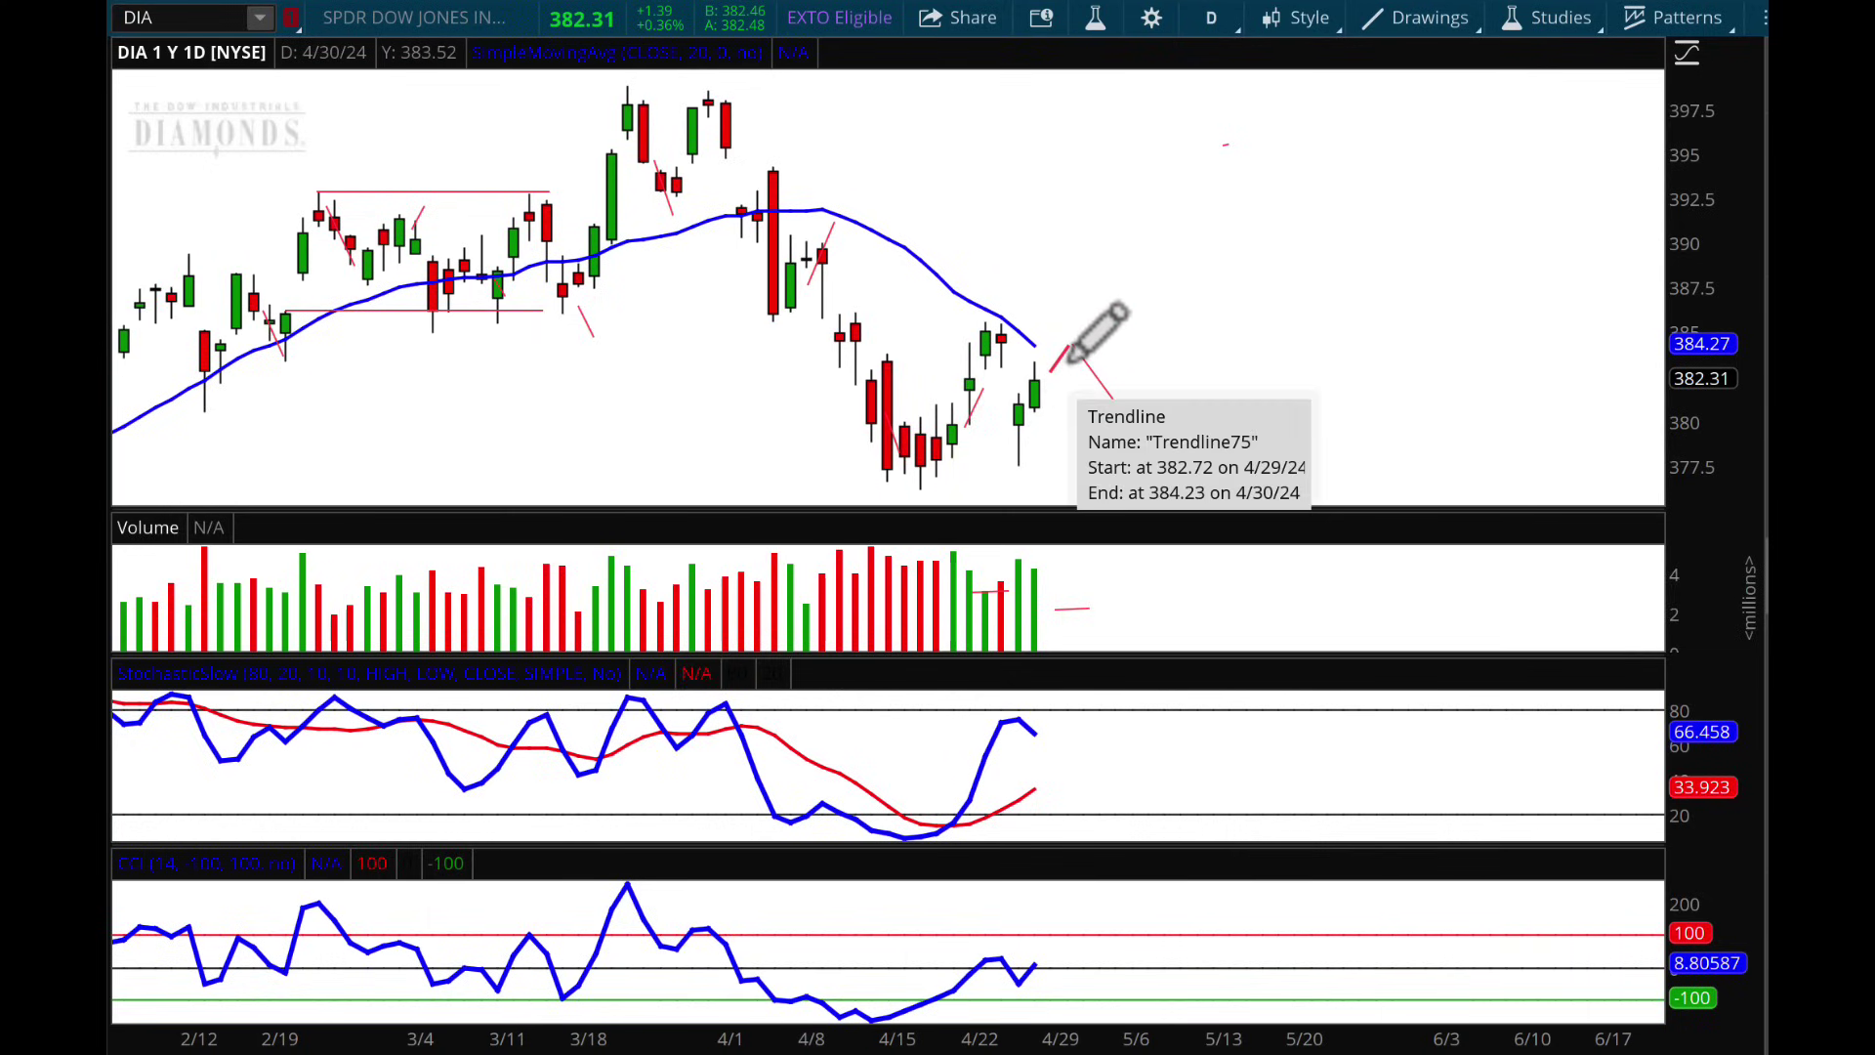
pyautogui.moveTo(1072, 345); pyautogui.dragTo(1125, 415)
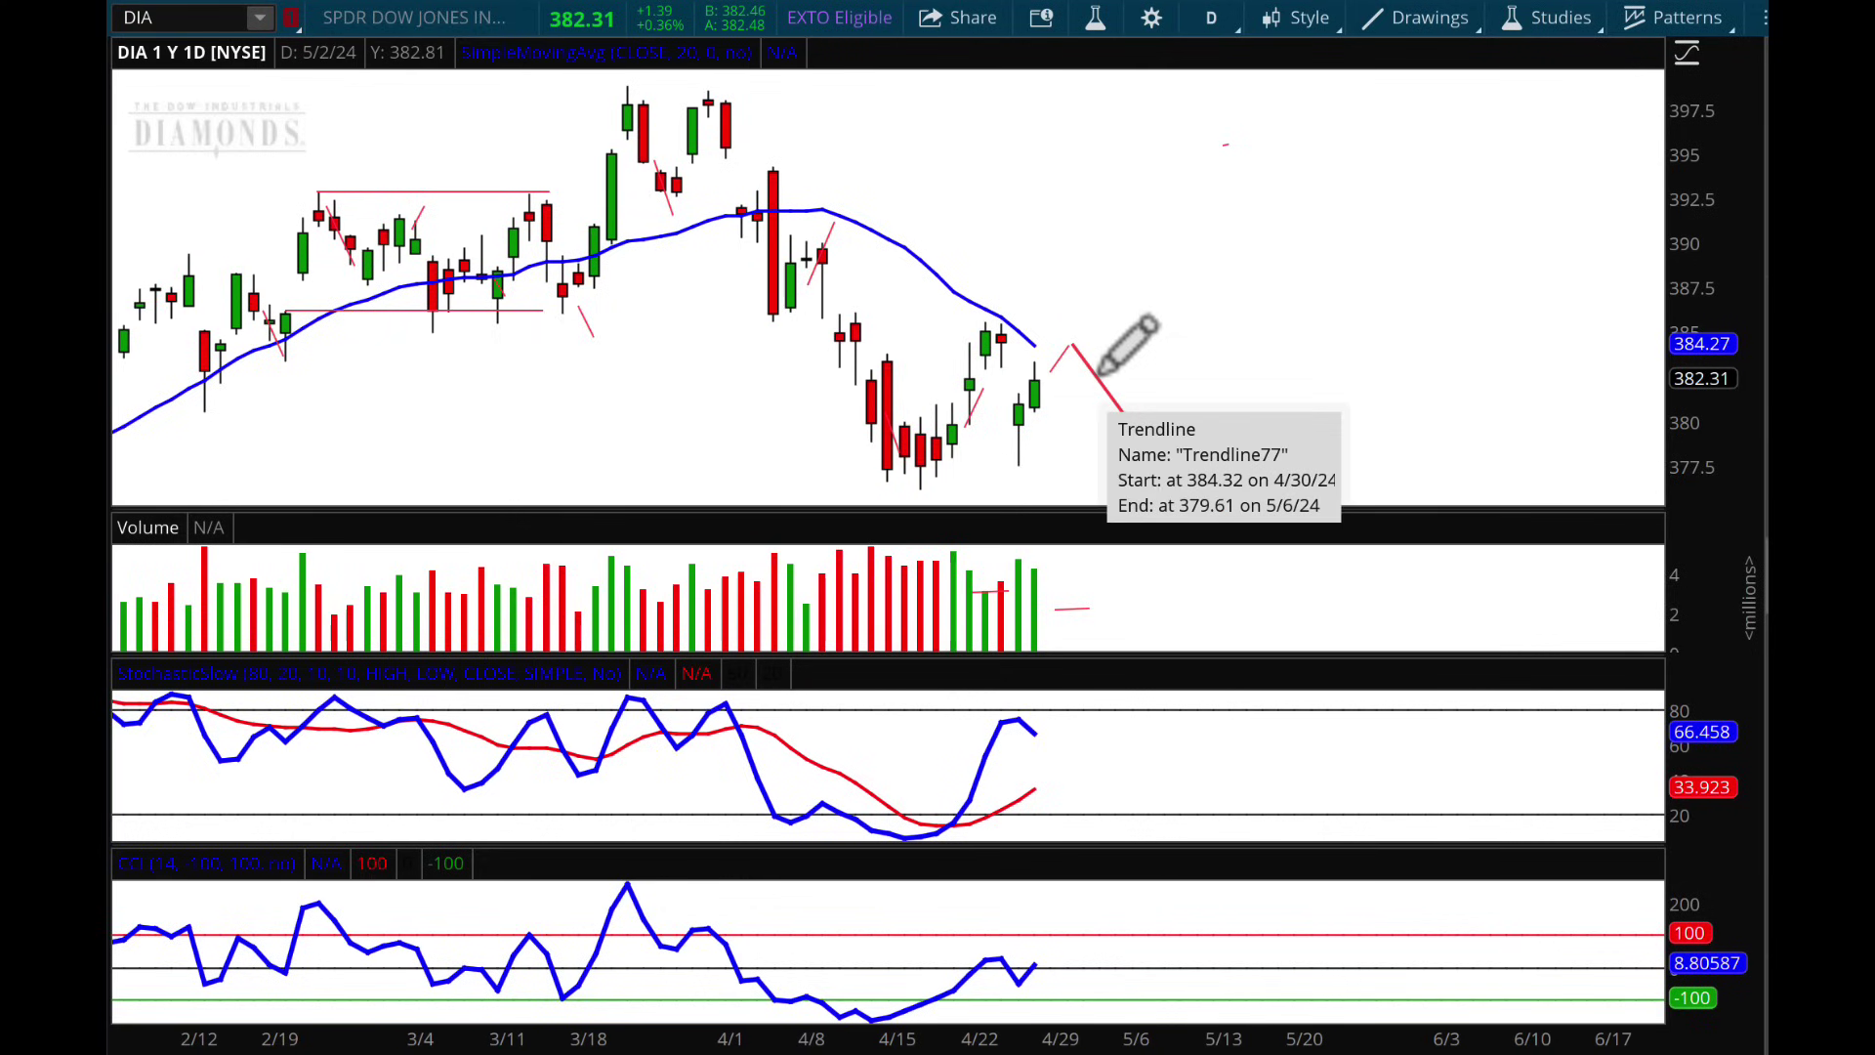
# - Load the symbol IWM in the daily chart, enlarged to the candles from mid-January 2024 onward
pyautogui.click(196, 18)
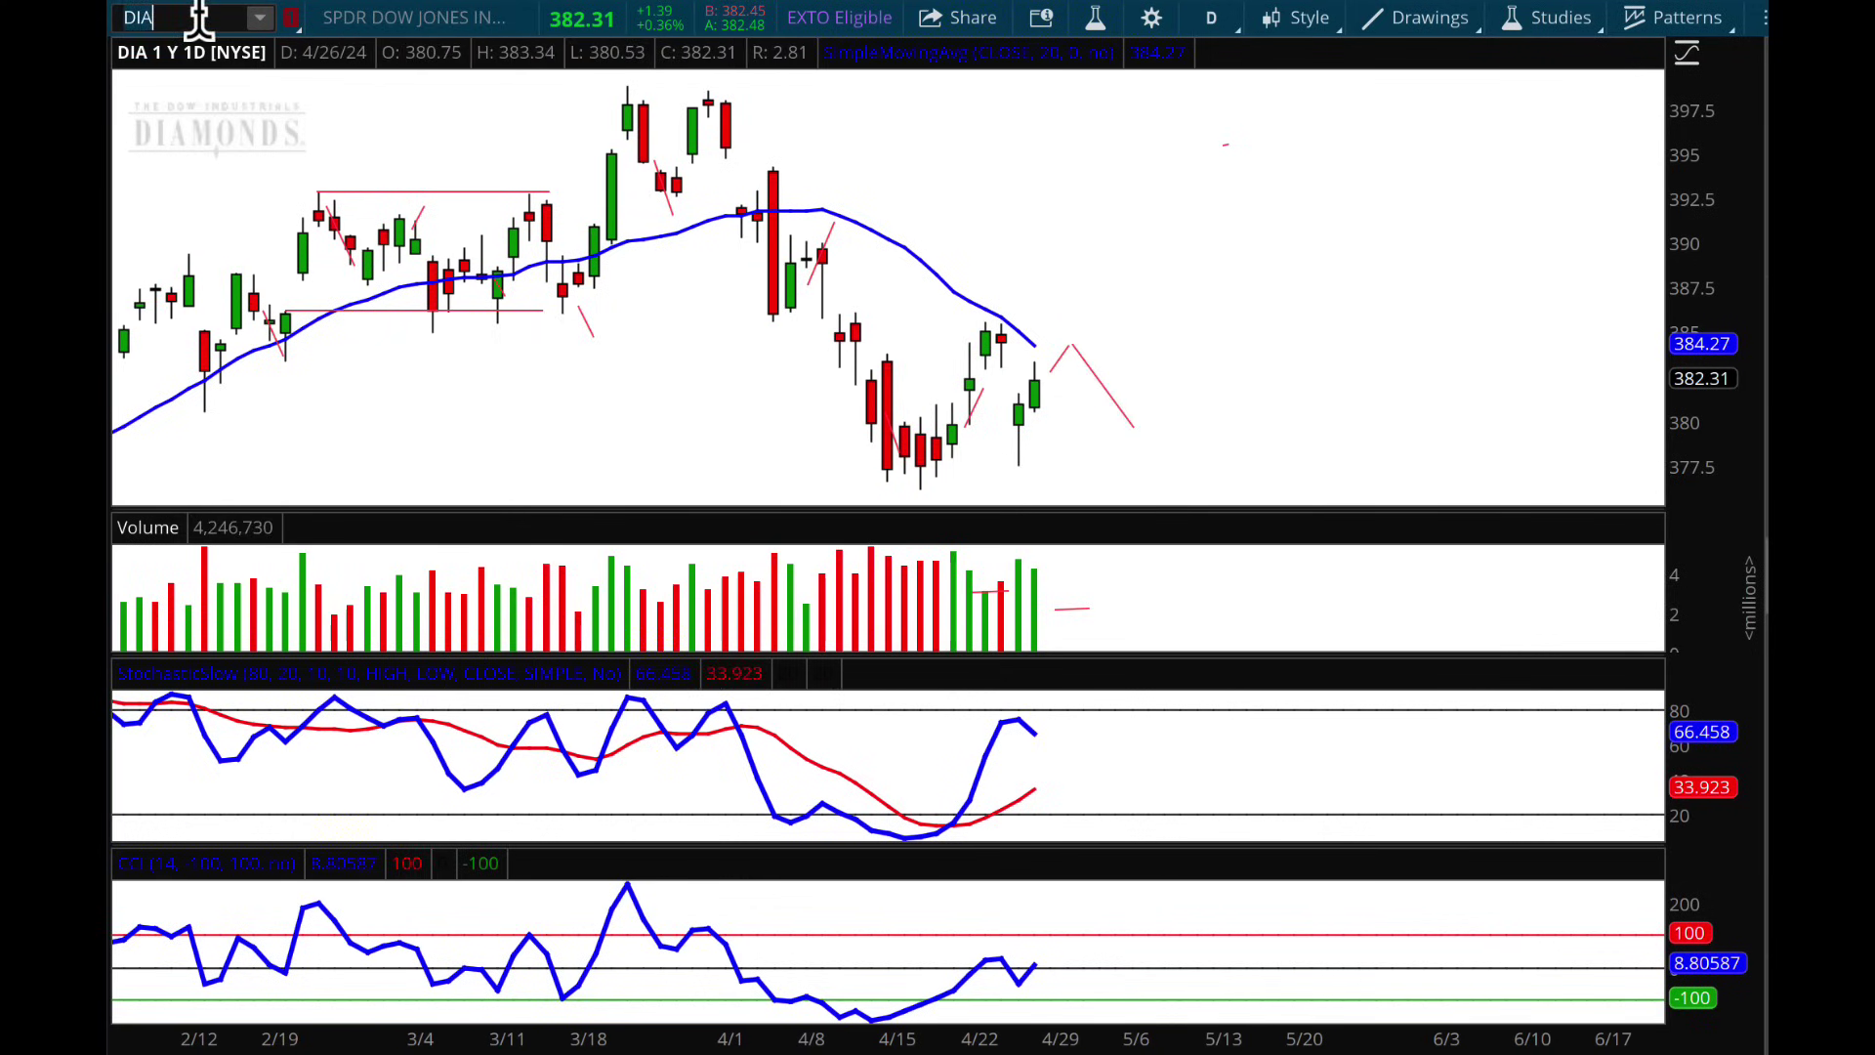
pyautogui.press('BackSpace')
pyautogui.write('IWM')
pyautogui.press('Return')
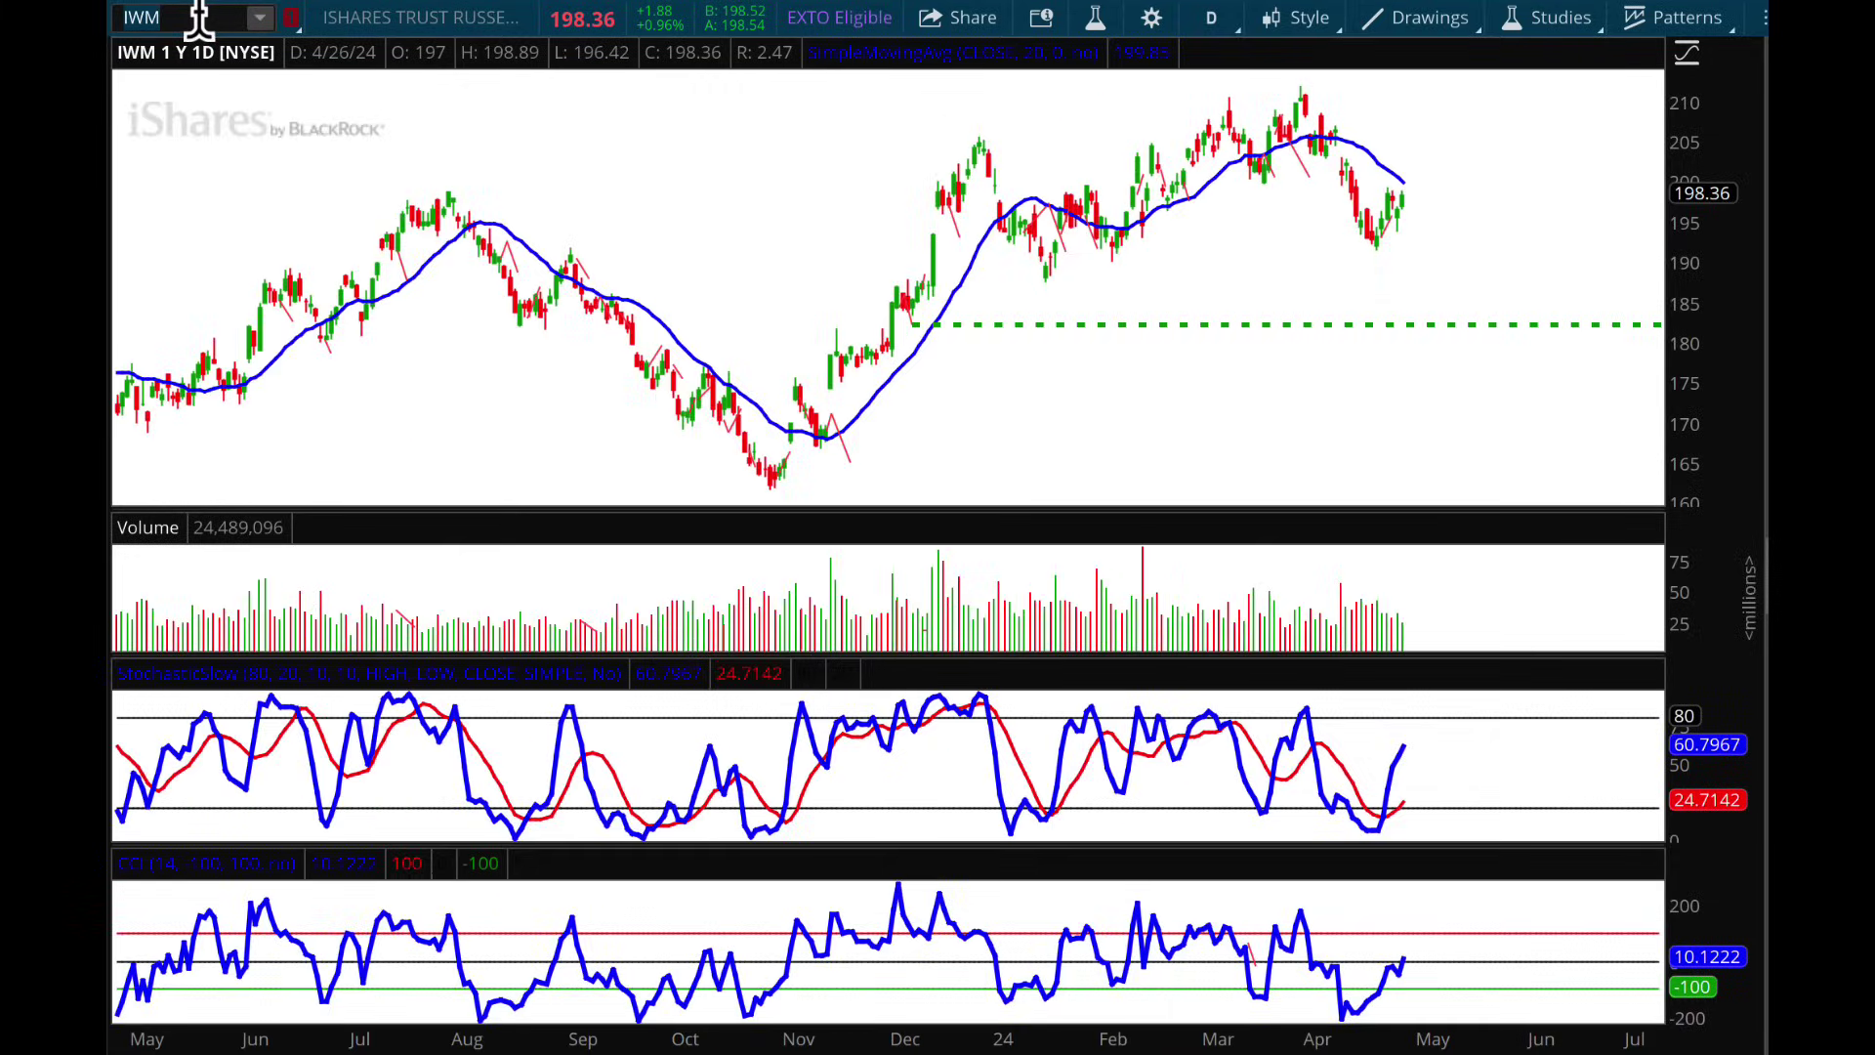
pyautogui.moveTo(1035, 205); pyautogui.dragTo(1573, 226)
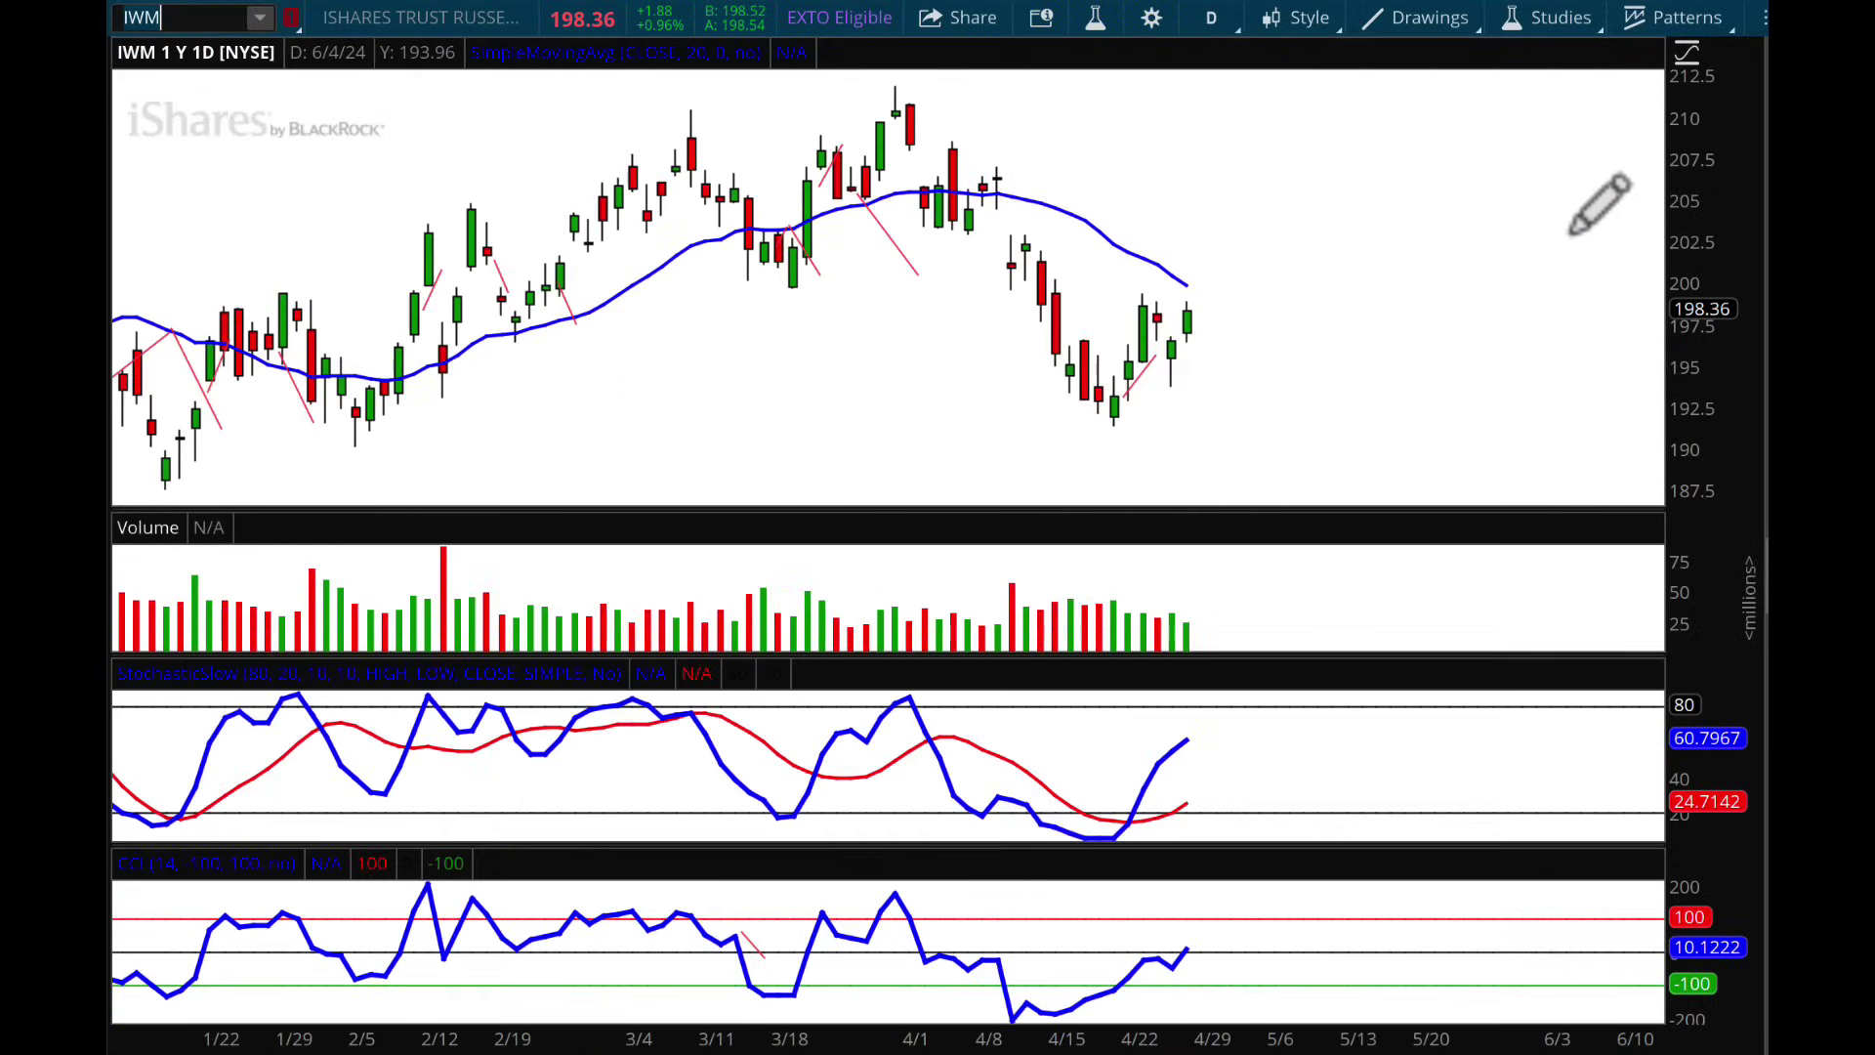
# - Draw a rising trendline on IWM from about 197.74 on 4/29/24 to 199.75 on 4/30/24, plus a short line after the last volume bar
pyautogui.moveTo(1200, 319); pyautogui.dragTo(1221, 287)
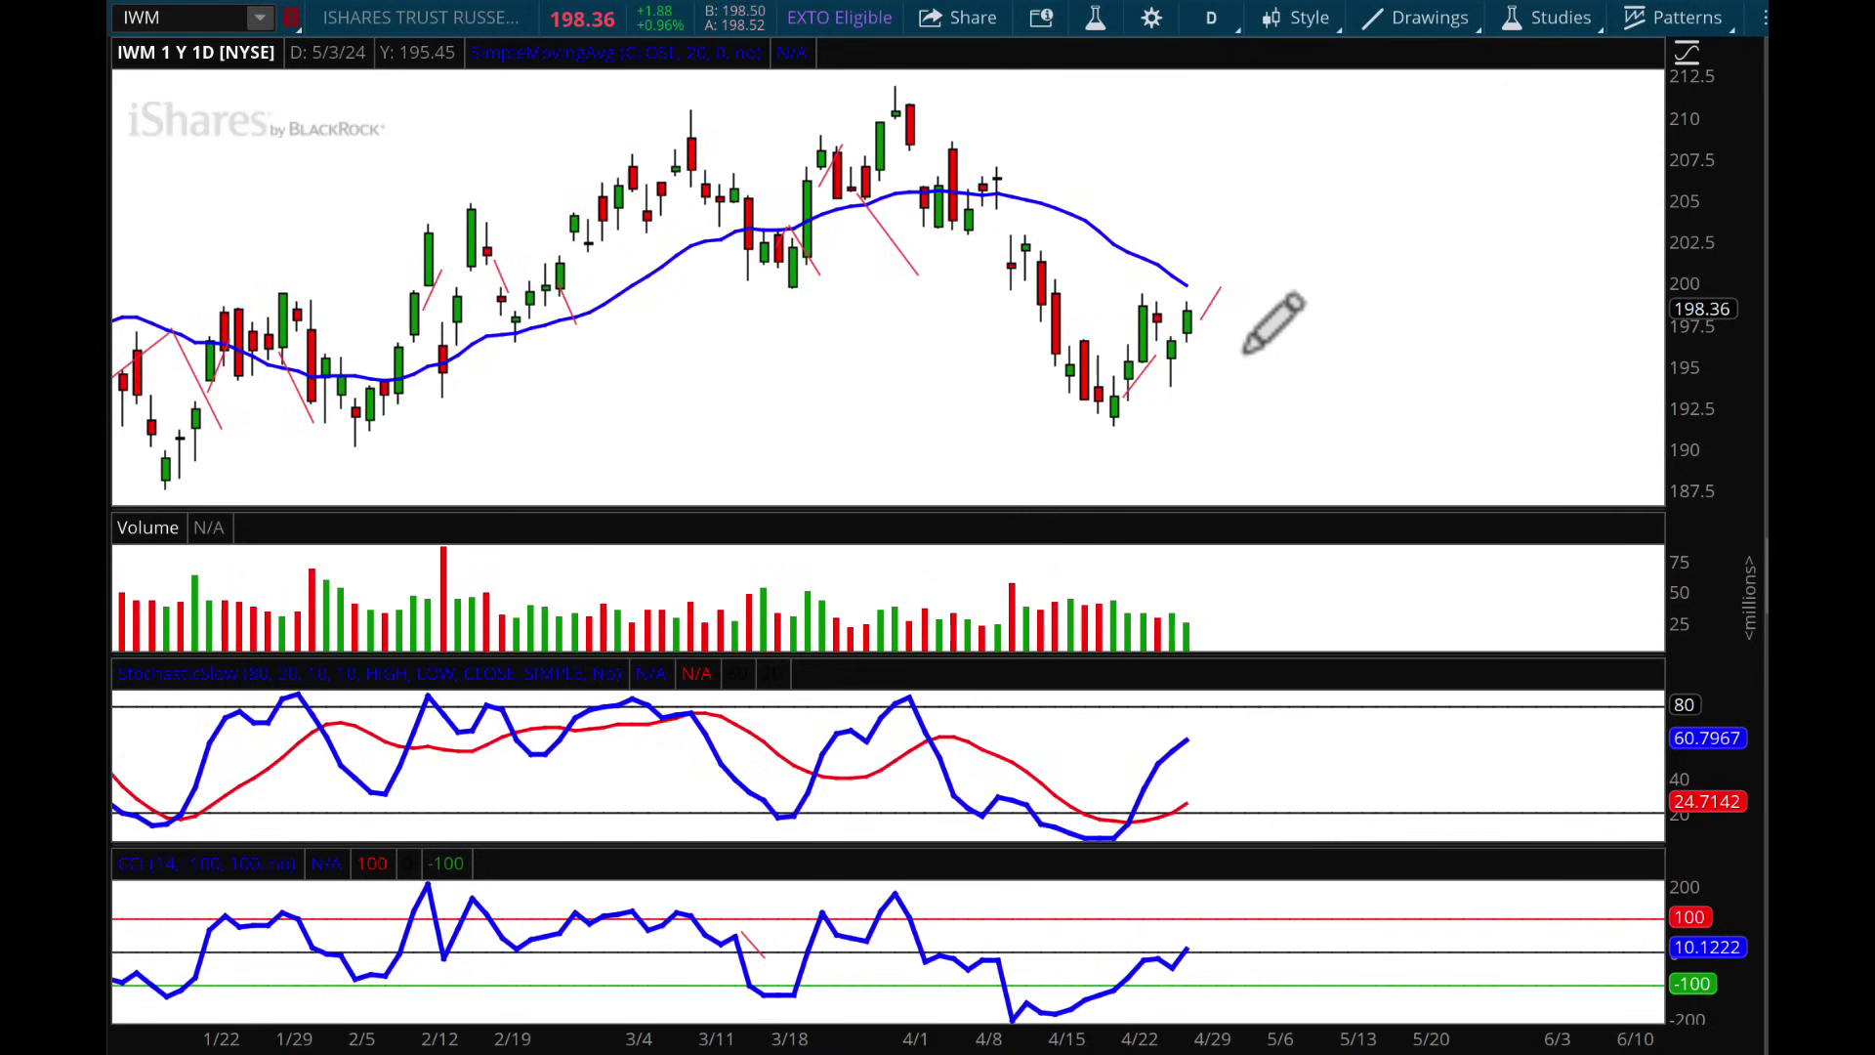
pyautogui.moveTo(1205, 315)
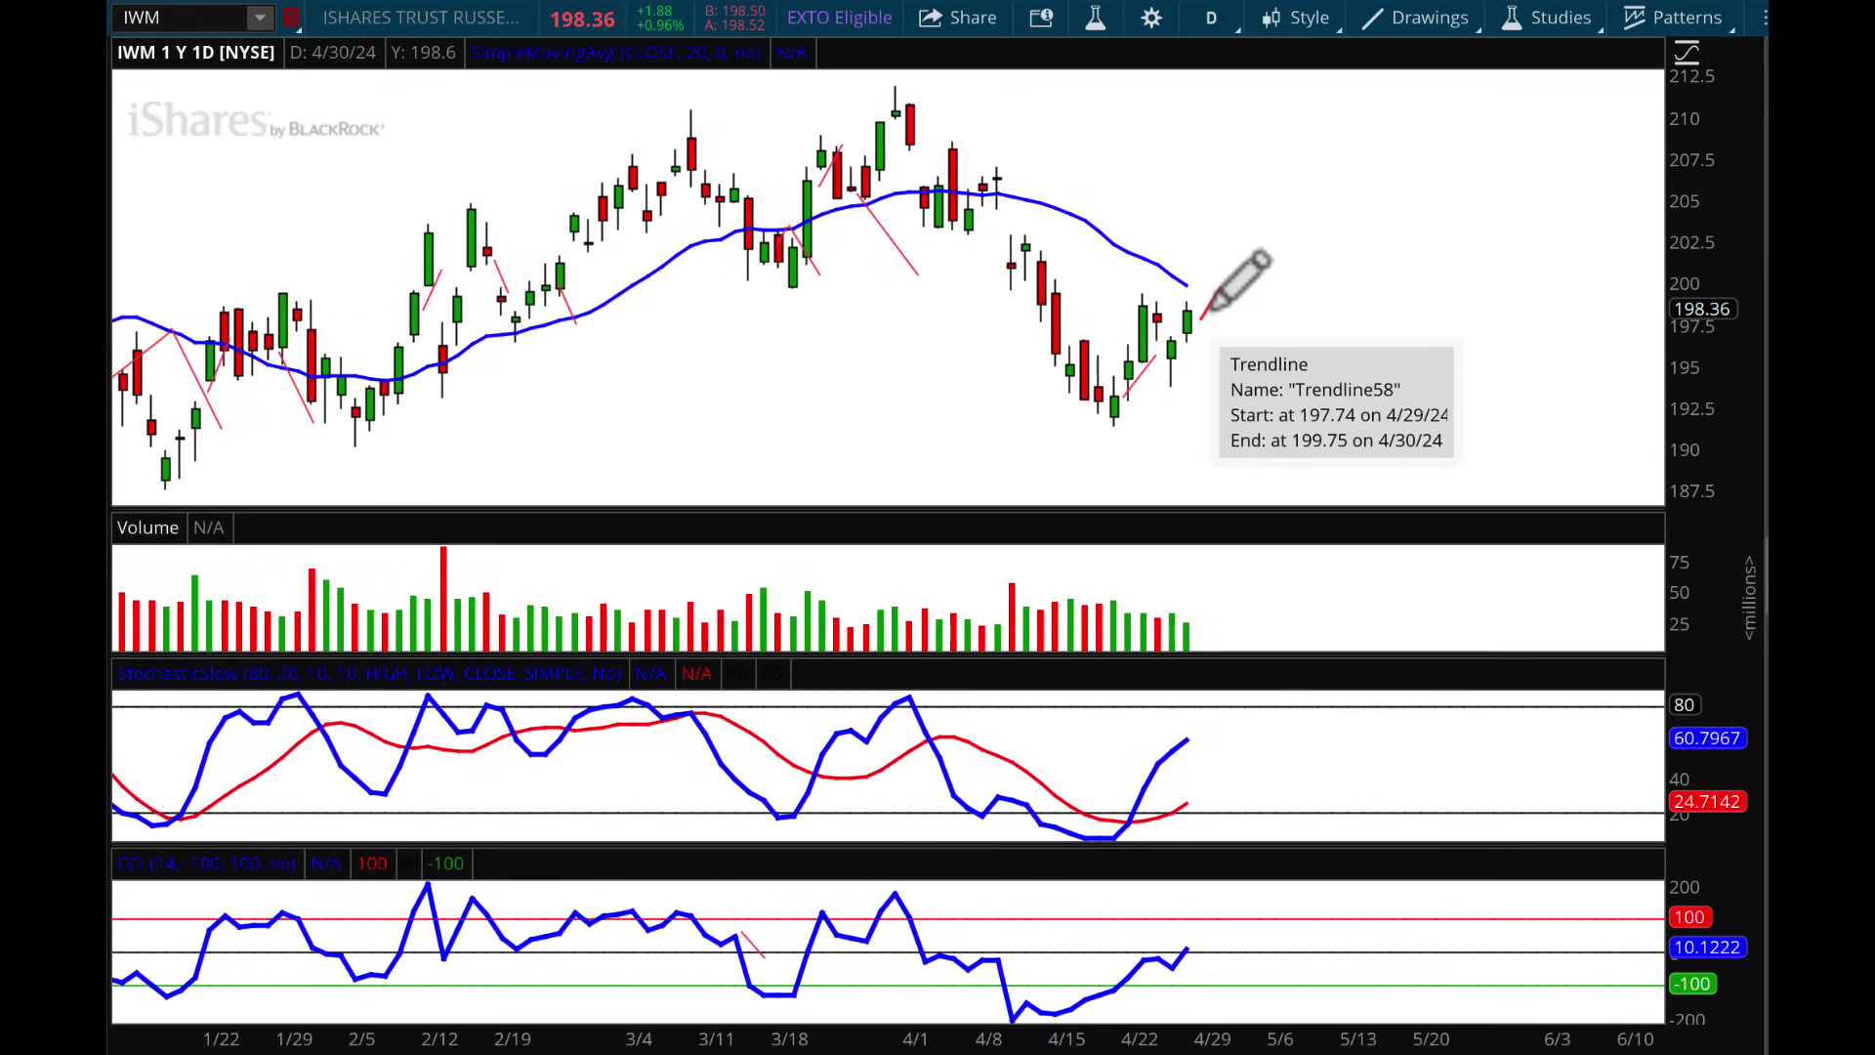
pyautogui.click(1198, 636)
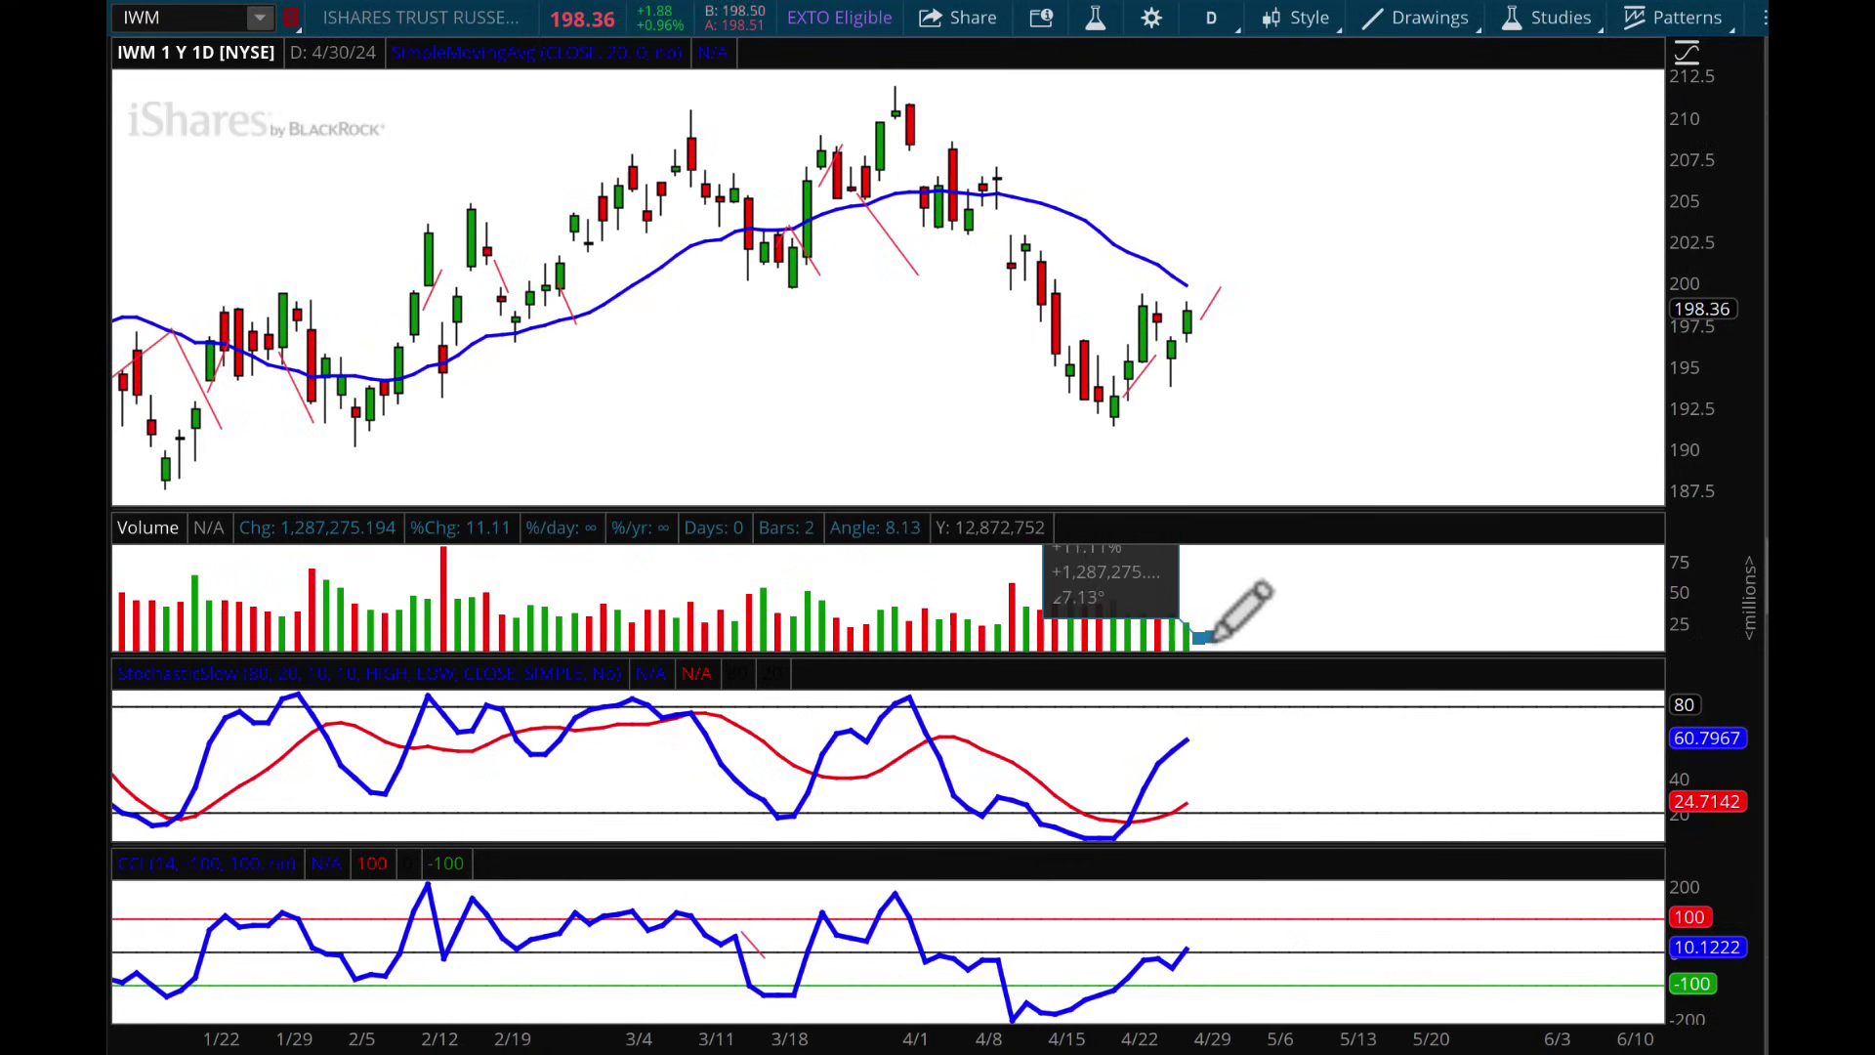
pyautogui.click(1213, 636)
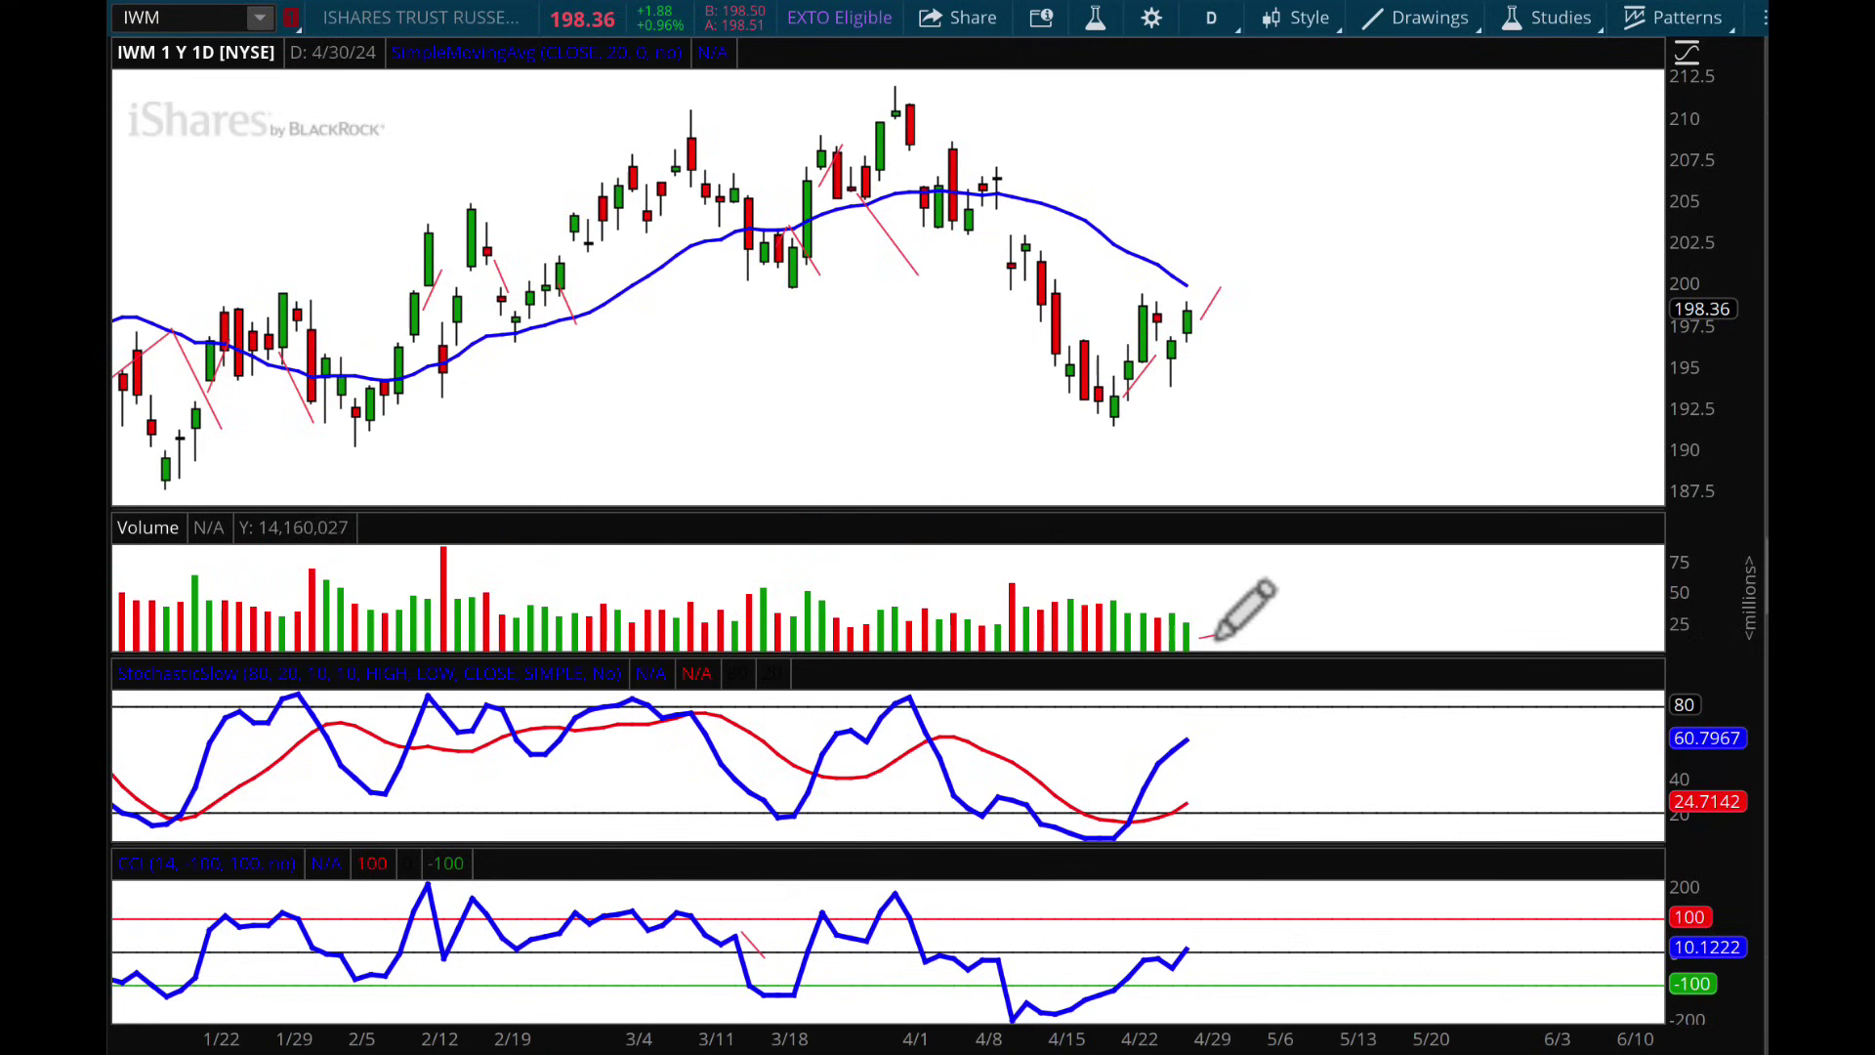
# - Draw a falling trendline from the rising line's end to about 195, and a level line from the 3/19/24 low at about 200 into mid-May
pyautogui.click(1224, 287)
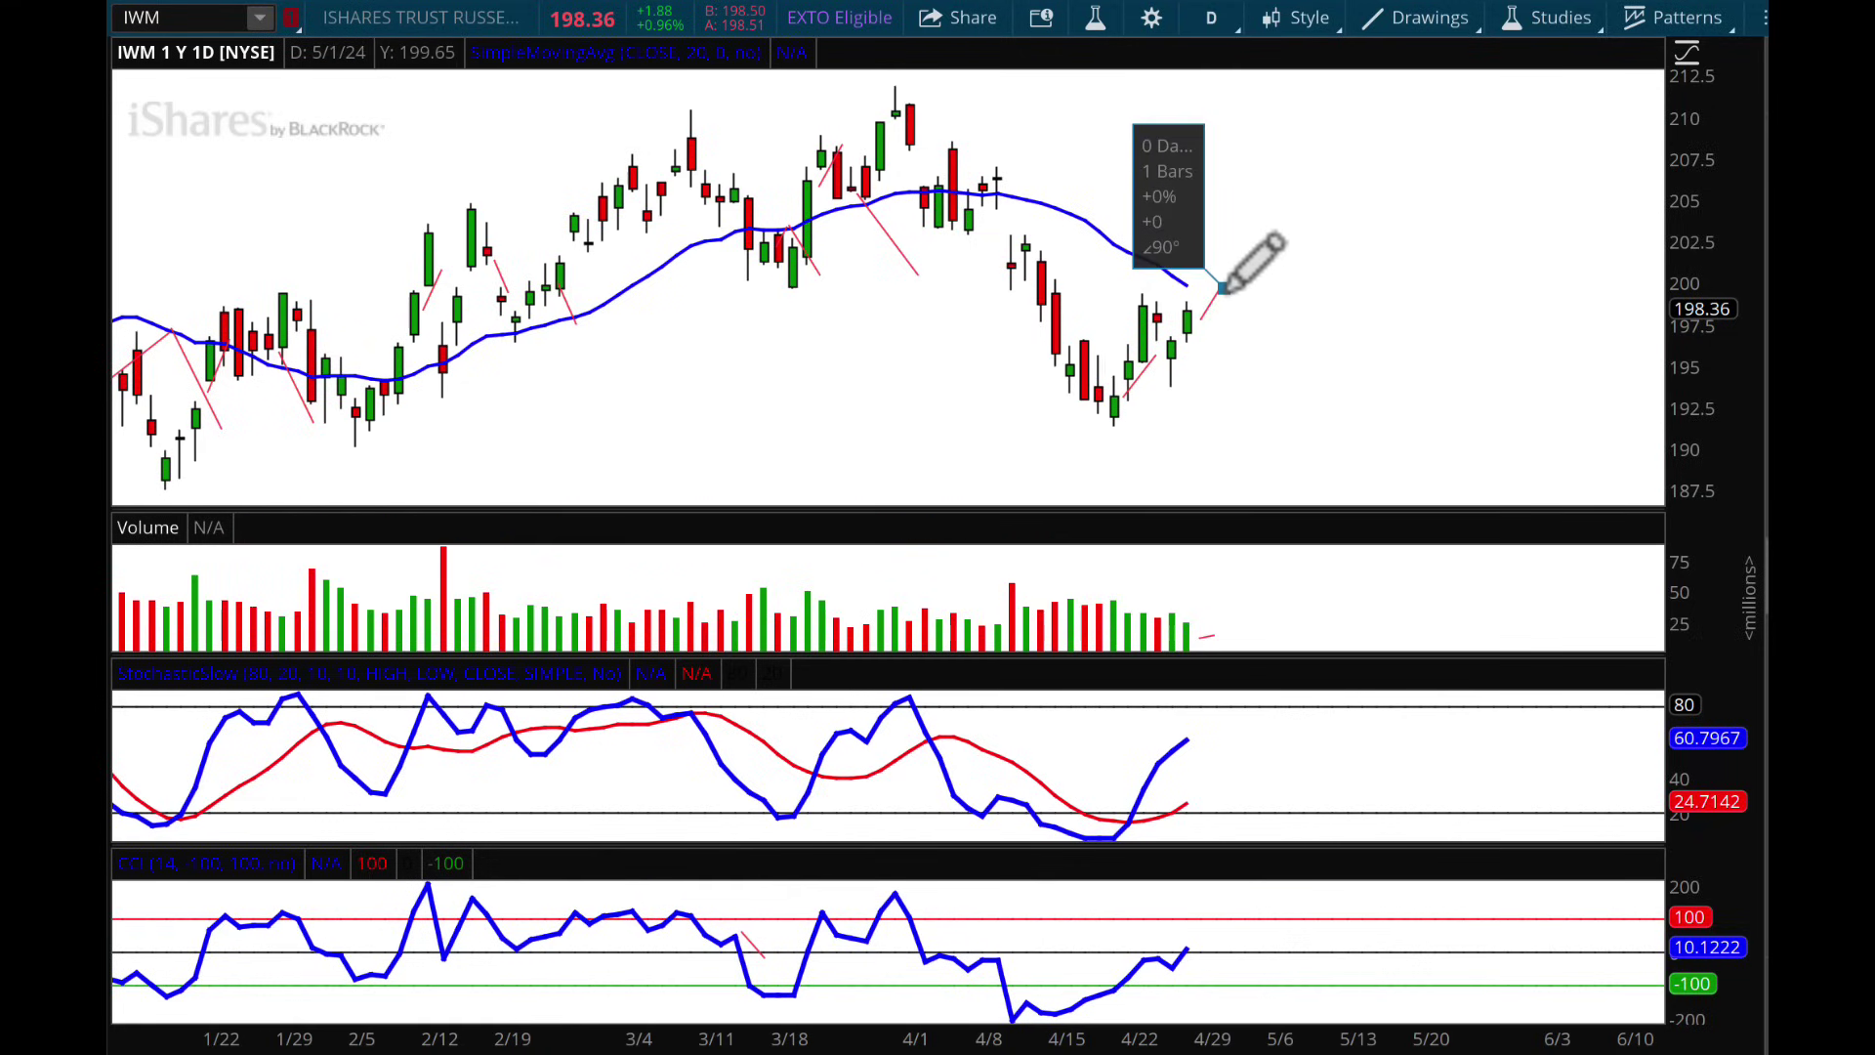
pyautogui.click(1282, 372)
pyautogui.click(1283, 374)
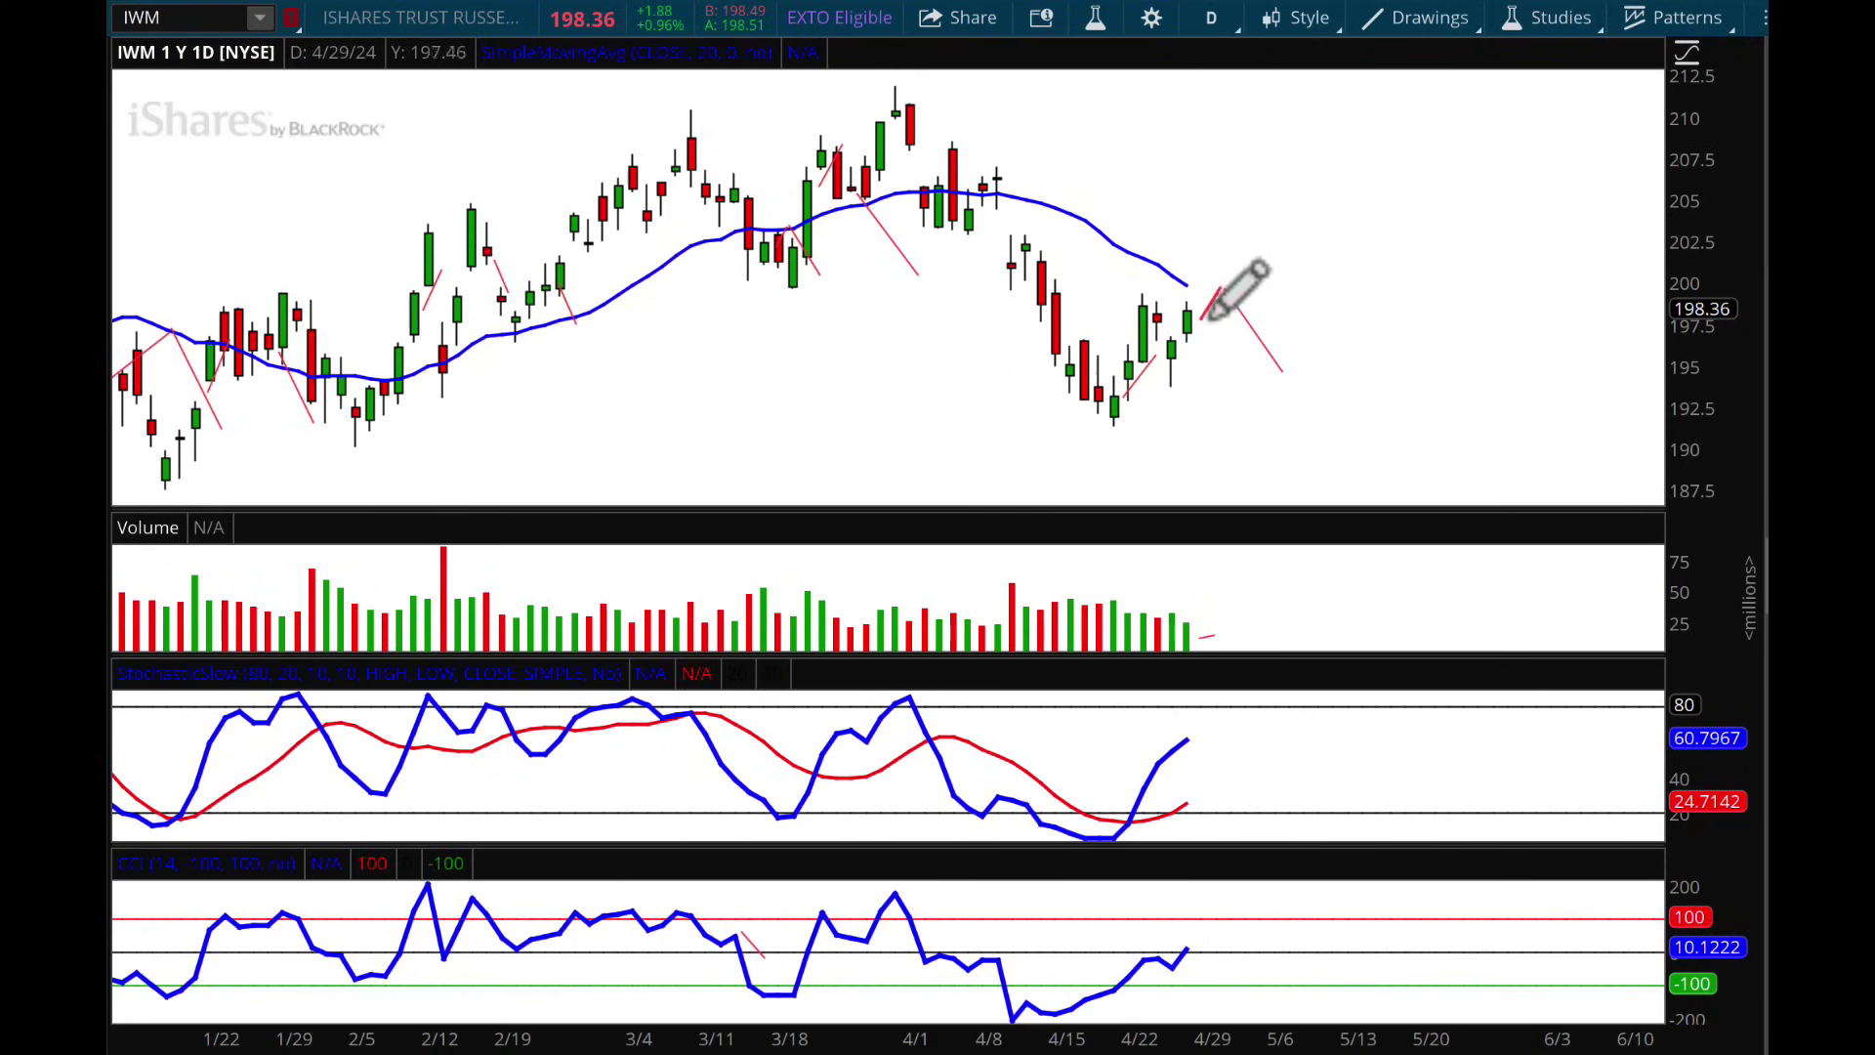
pyautogui.moveTo(1226, 293)
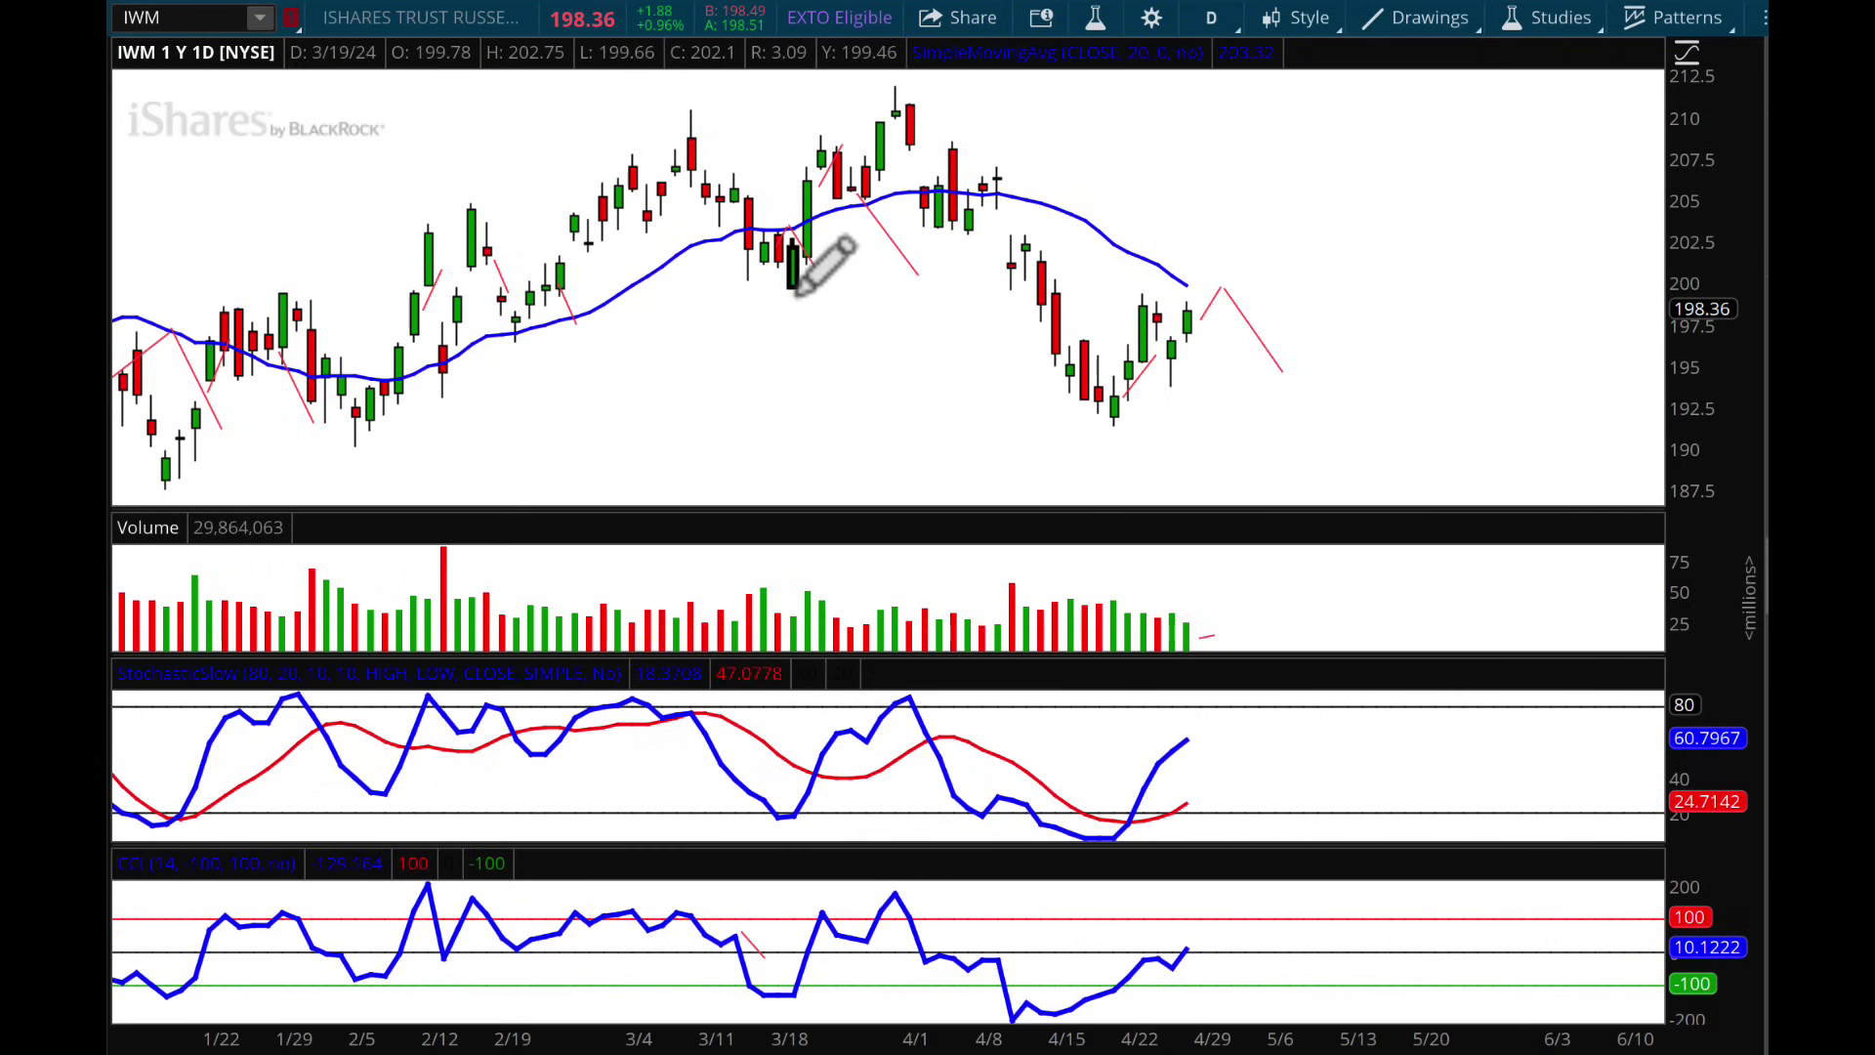
pyautogui.moveTo(793, 285); pyautogui.dragTo(1362, 283)
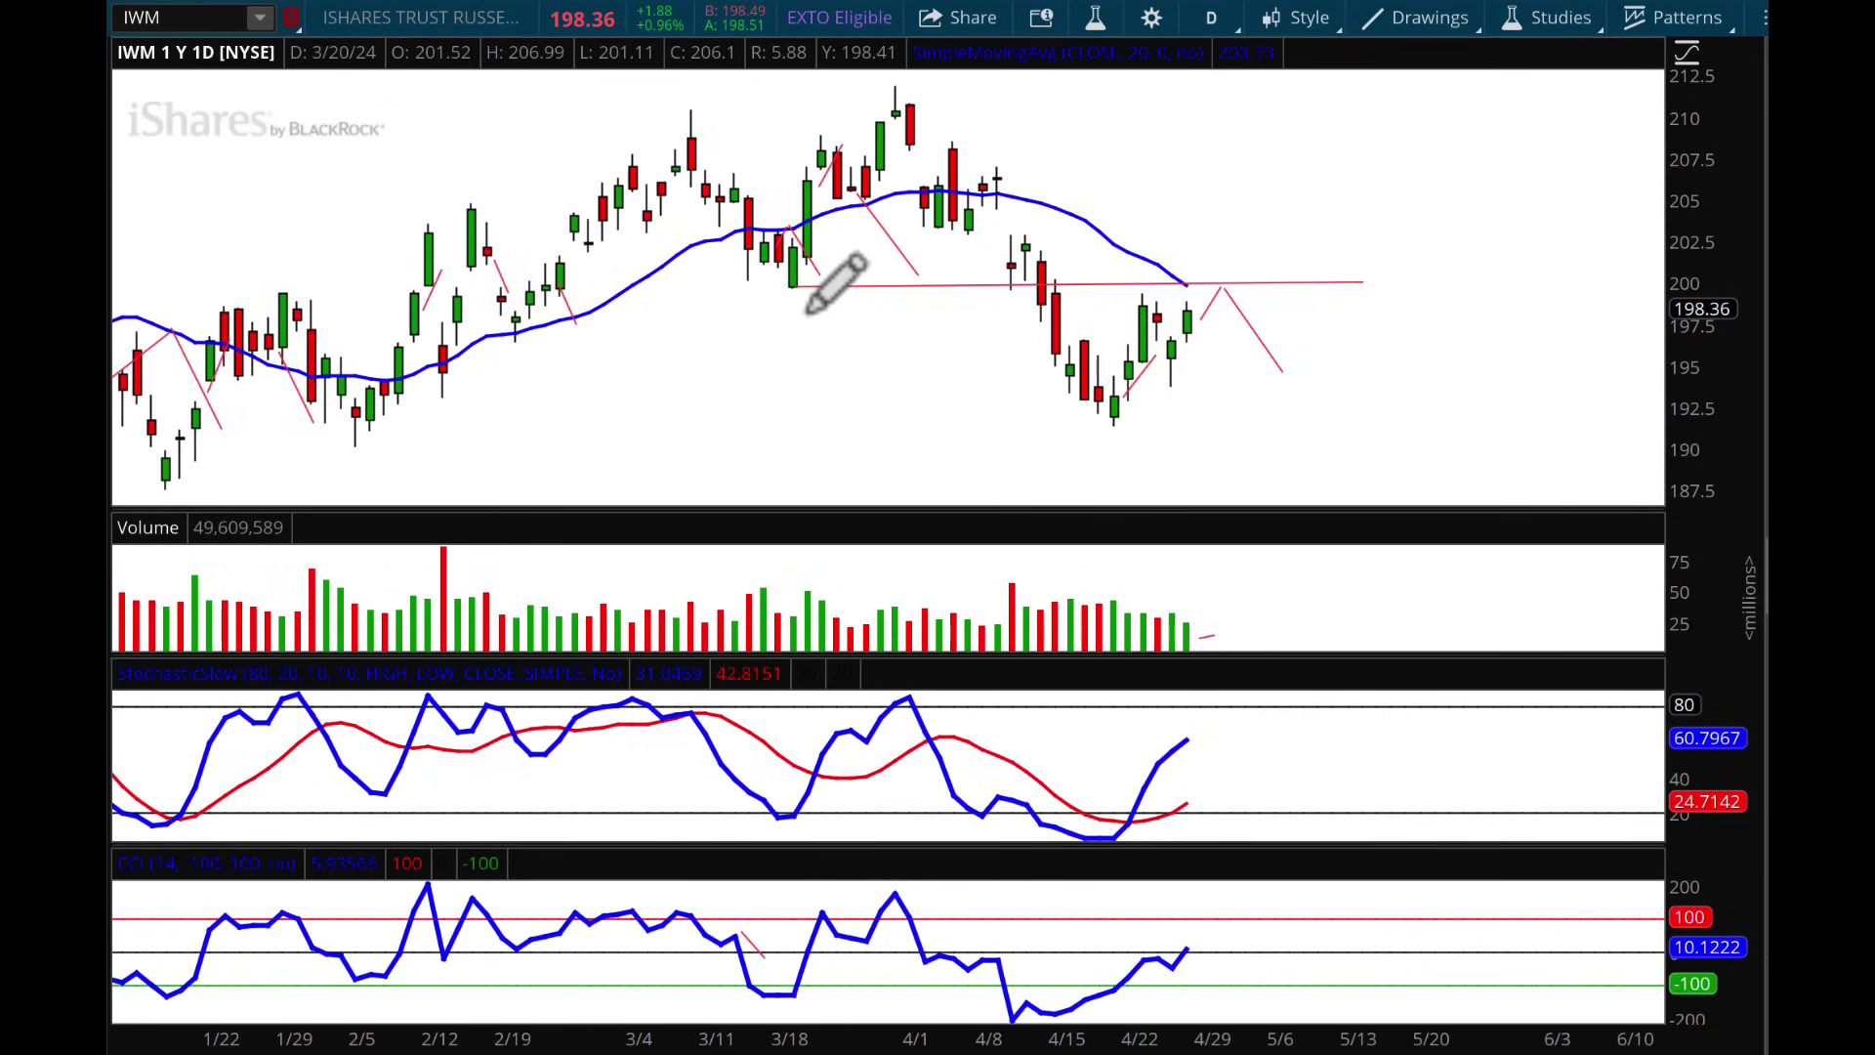
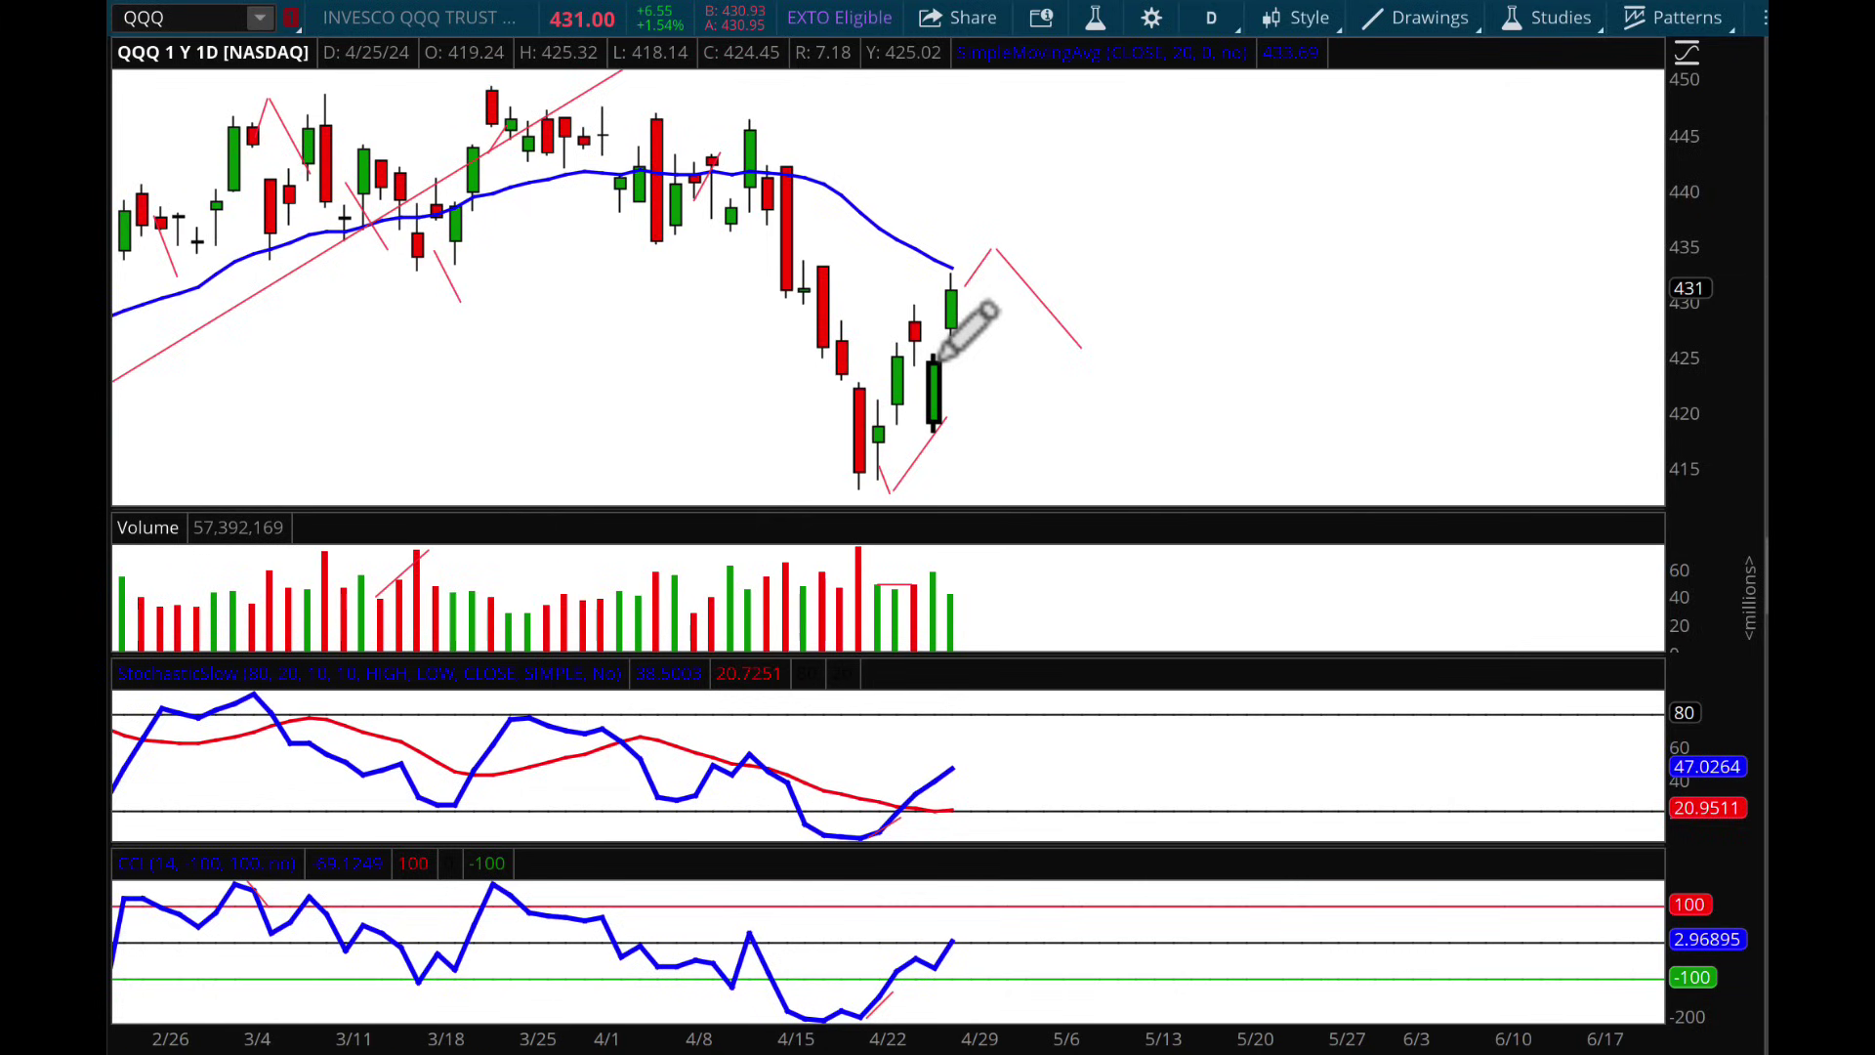
# - On QQQ, draw a flat line after the last volume bar at about 28 million and a level trendline from the 4/4/24 low at about 435
pyautogui.moveTo(1060, 317)
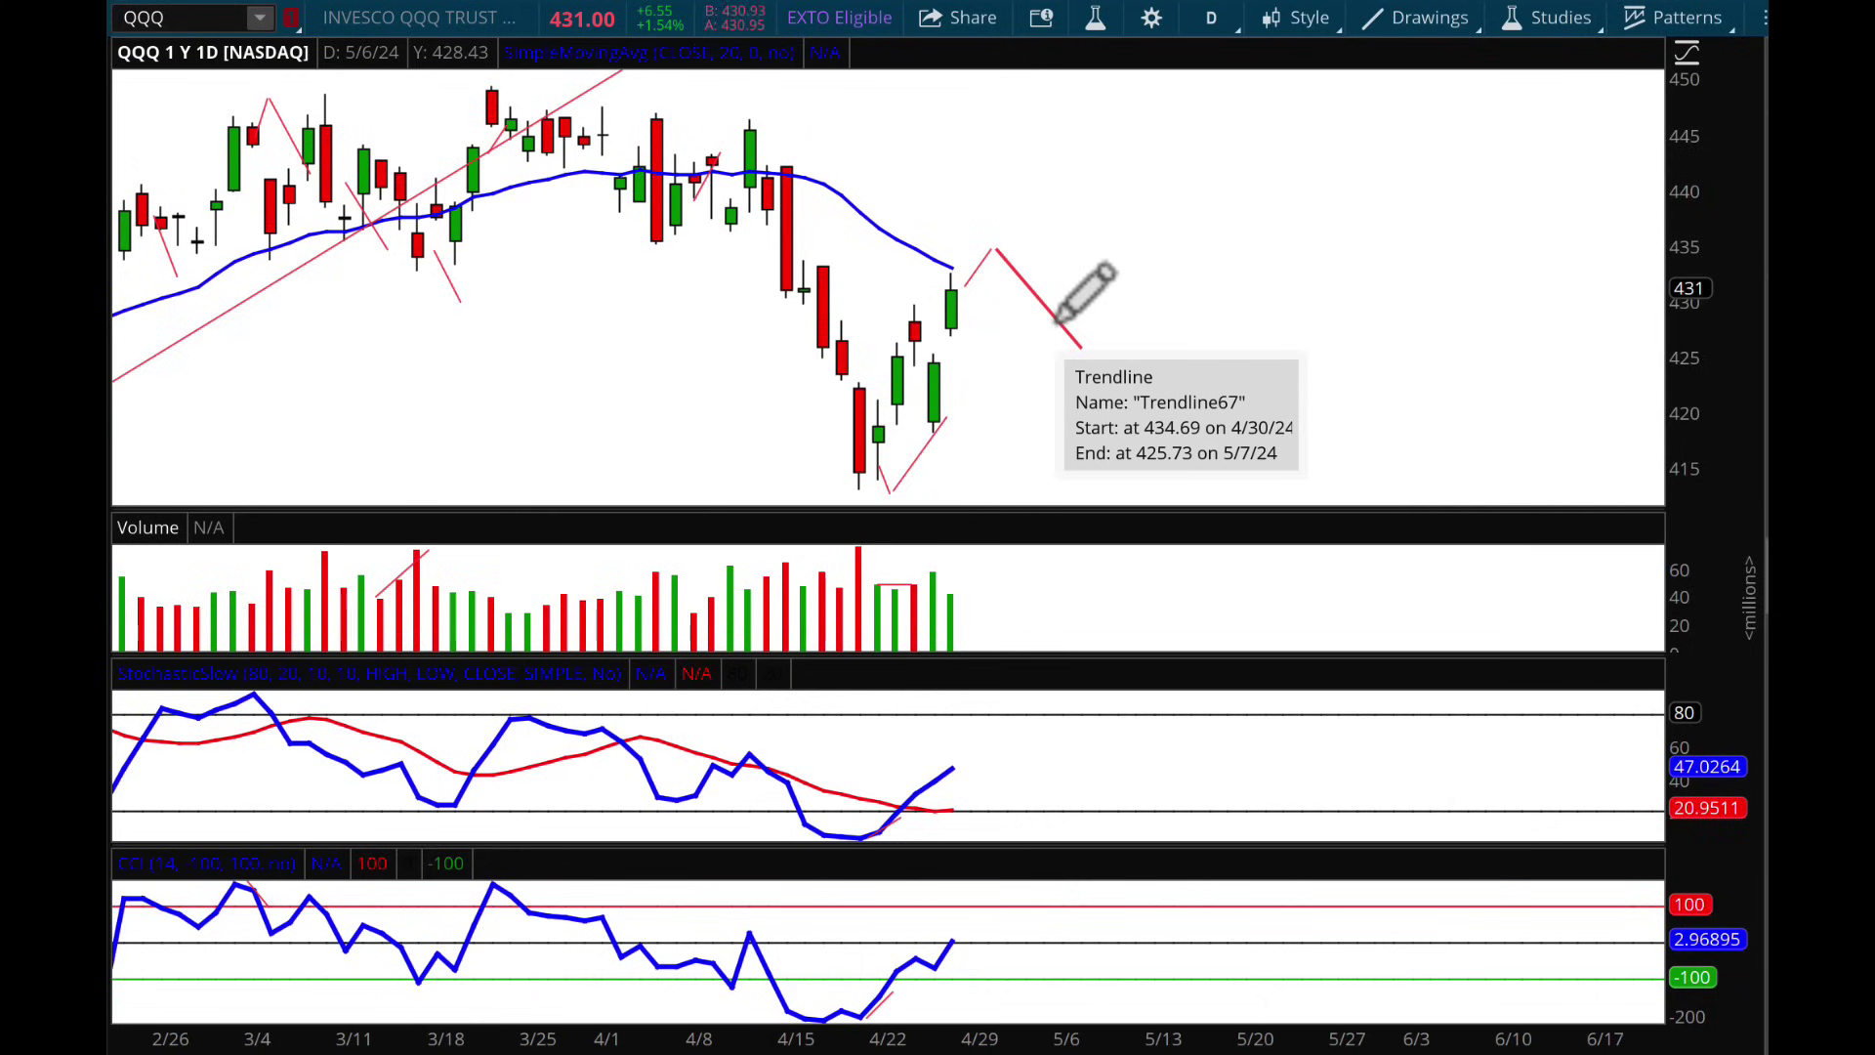
pyautogui.click(979, 612)
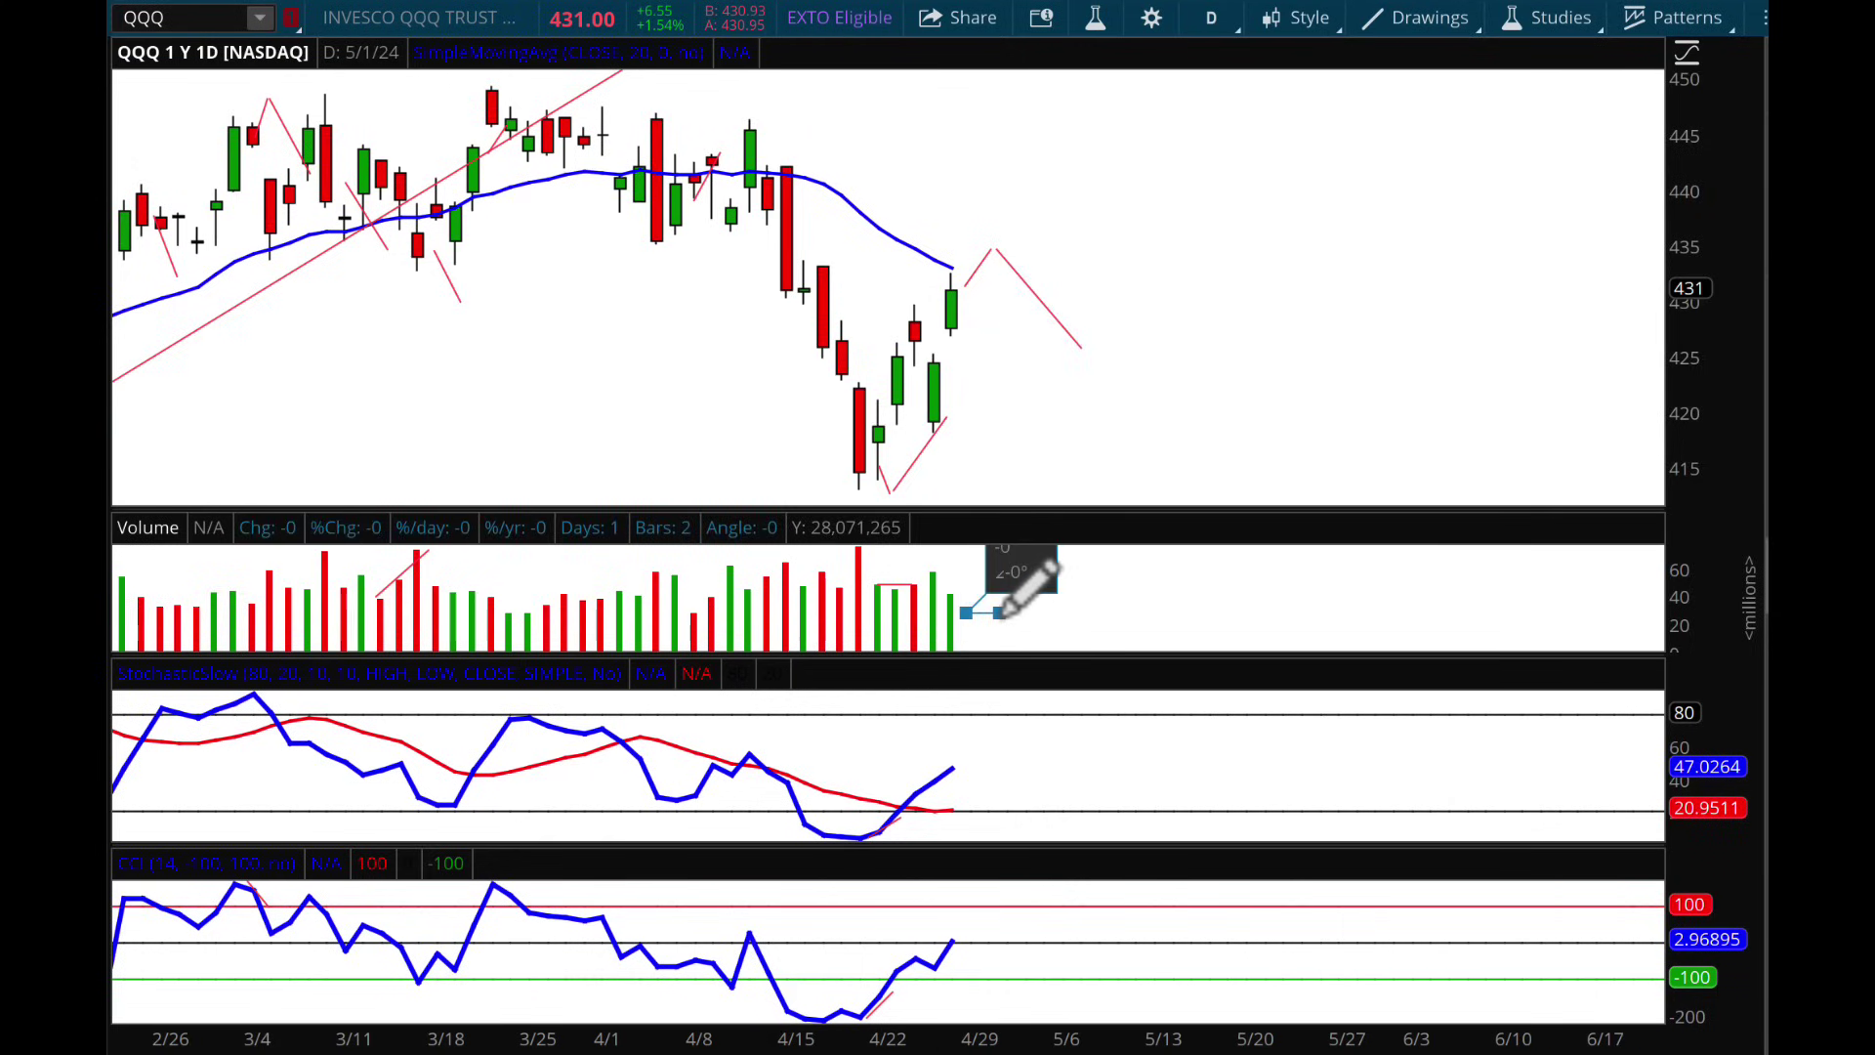
pyautogui.click(1000, 613)
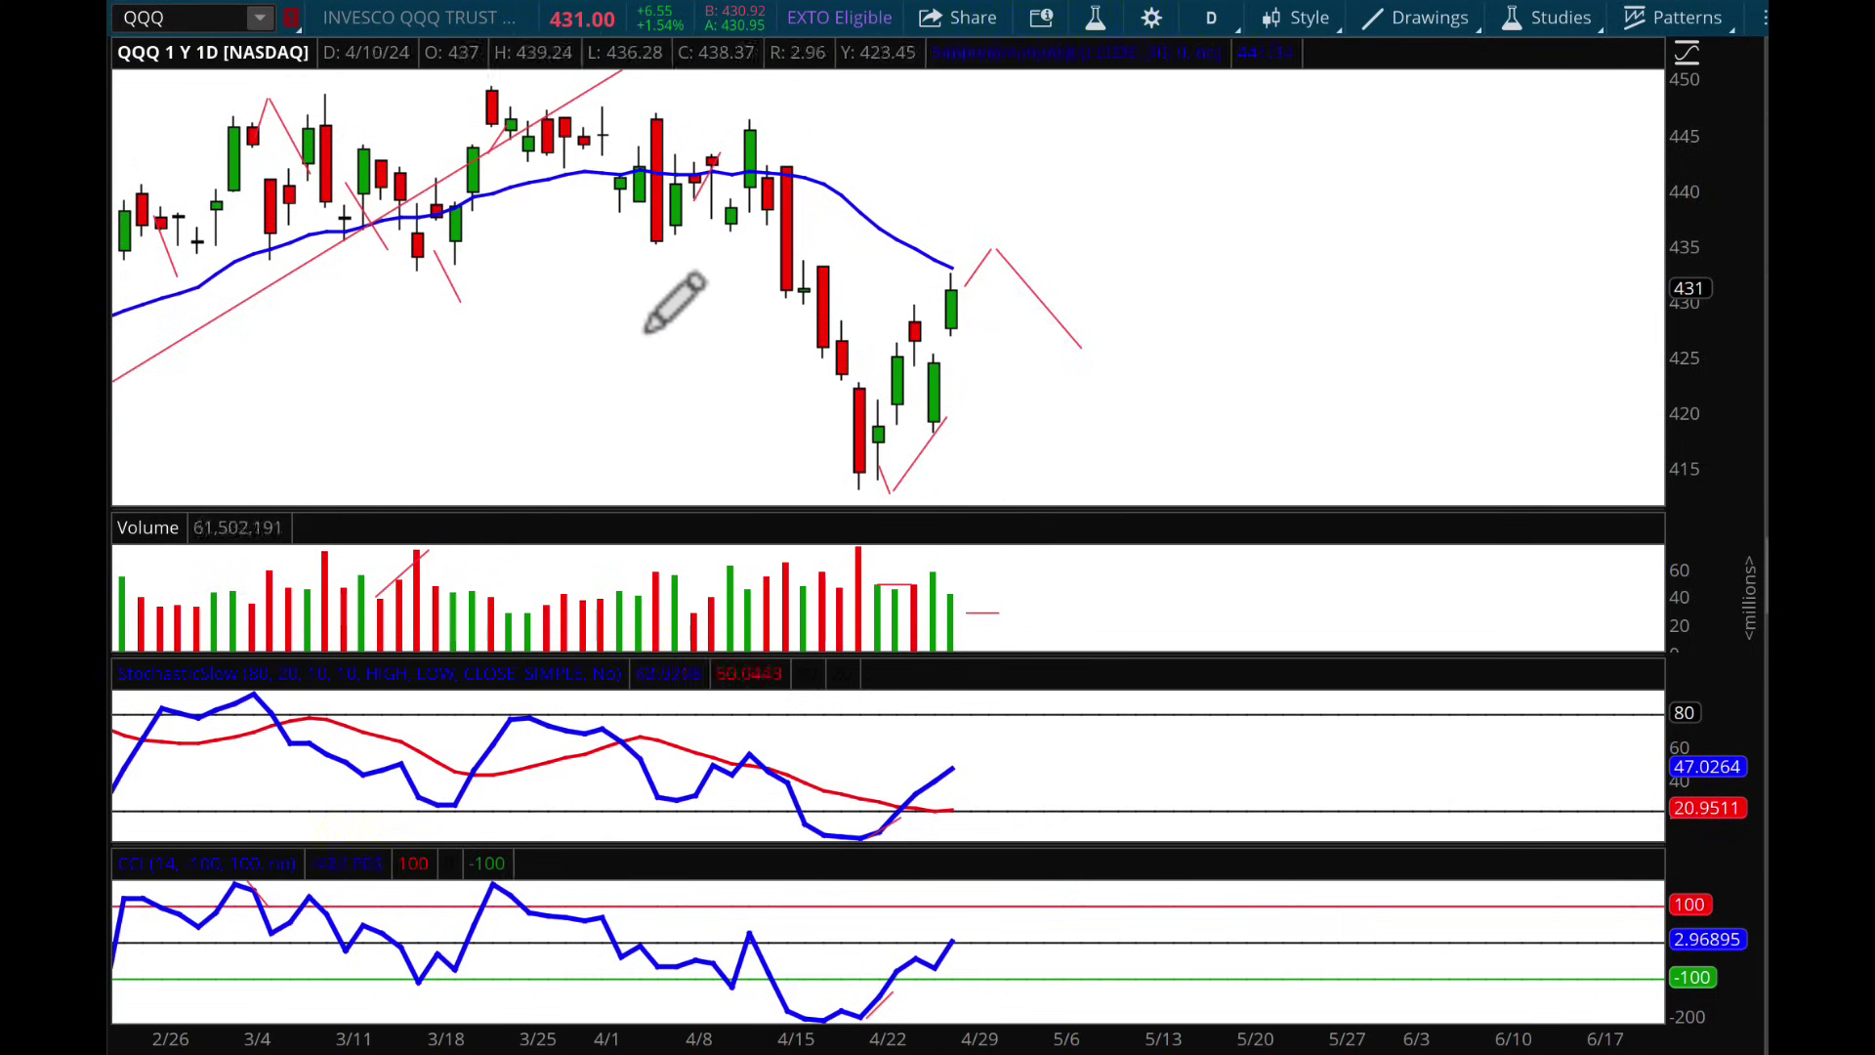
pyautogui.click(658, 244)
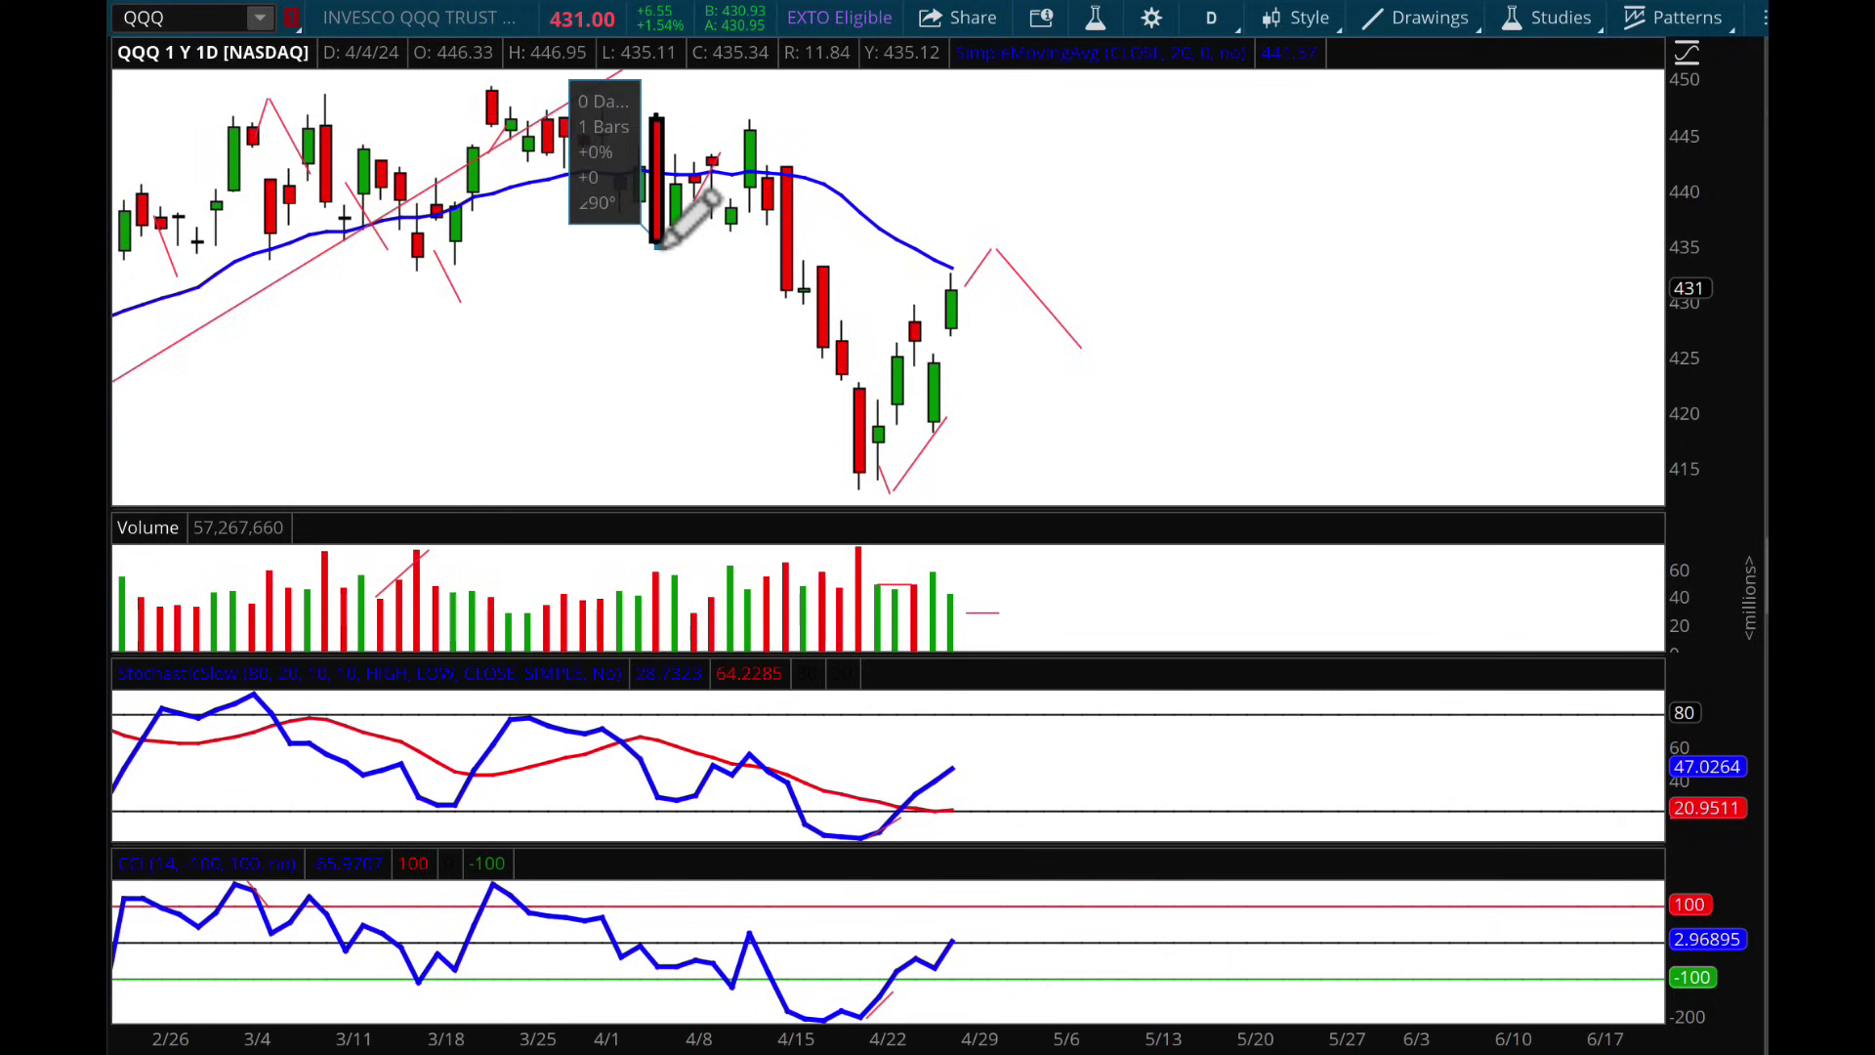
pyautogui.click(1193, 242)
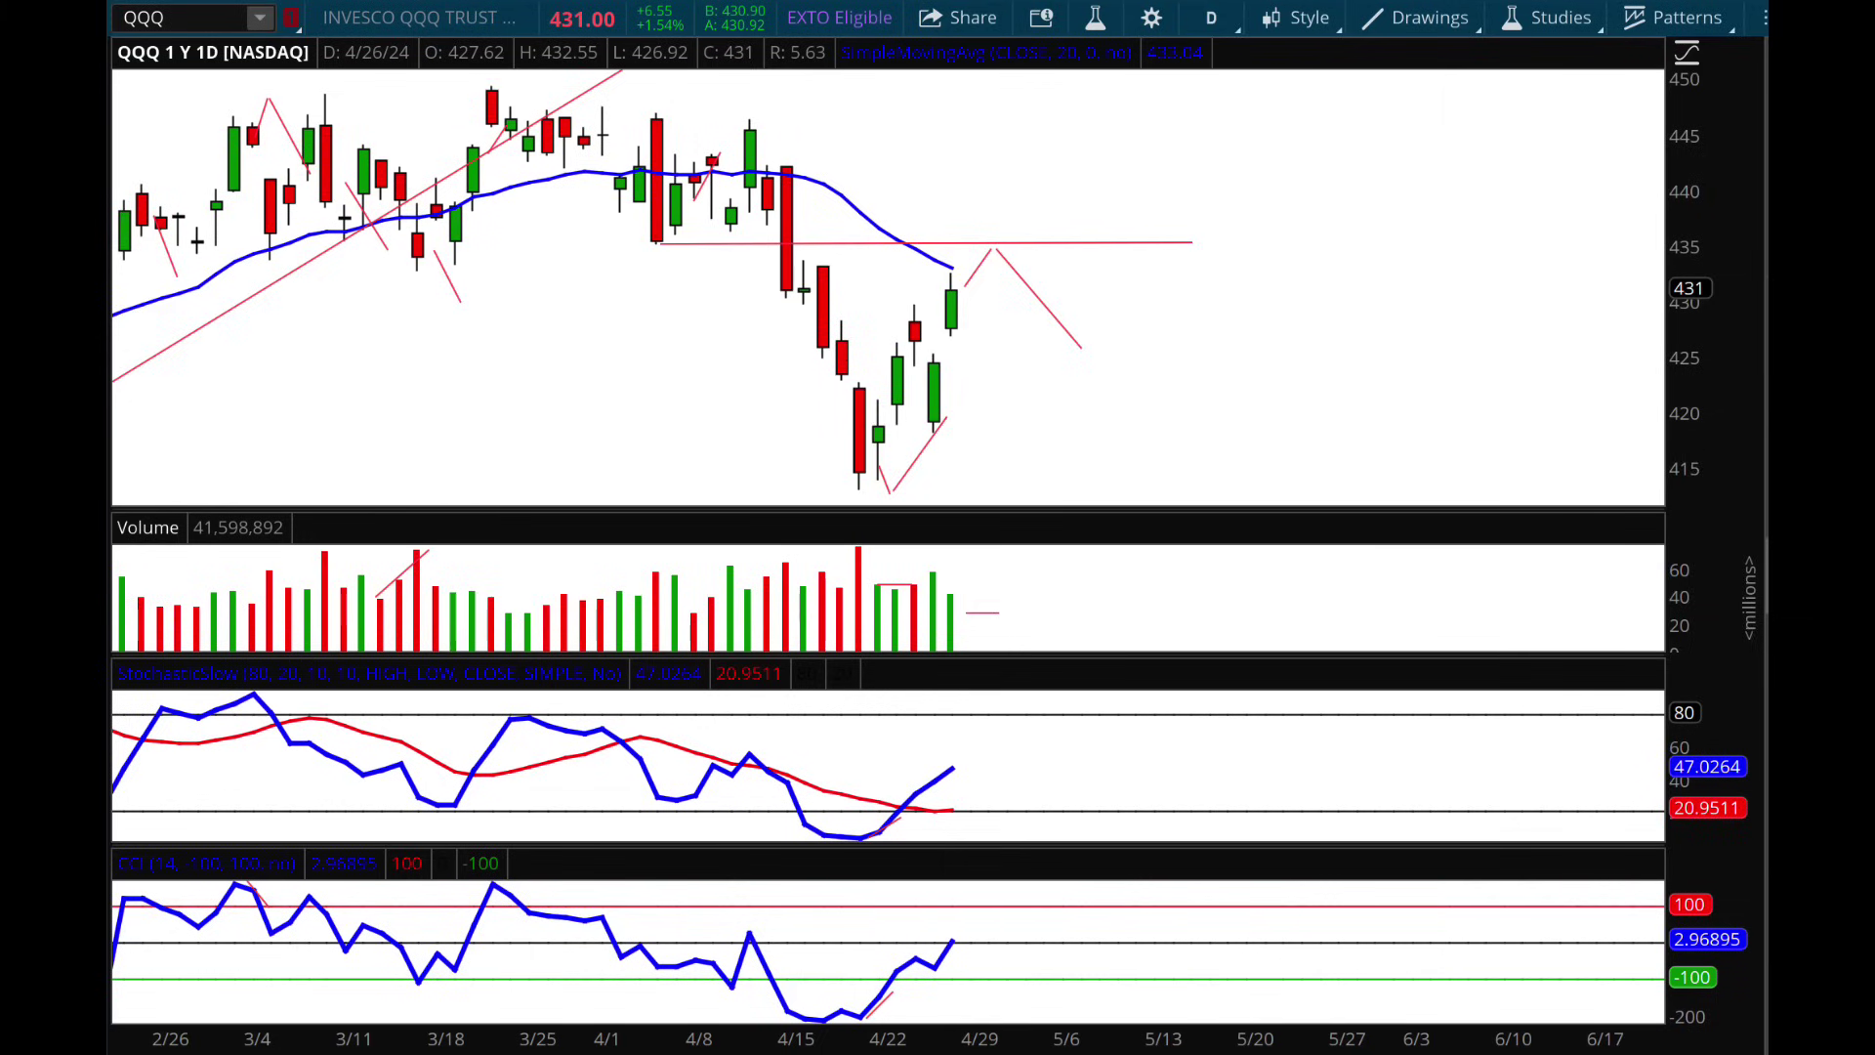
# - Load the symbol SPY in the daily chart, enlarged to the candles from early March 2024 onward
pyautogui.click(222, 18)
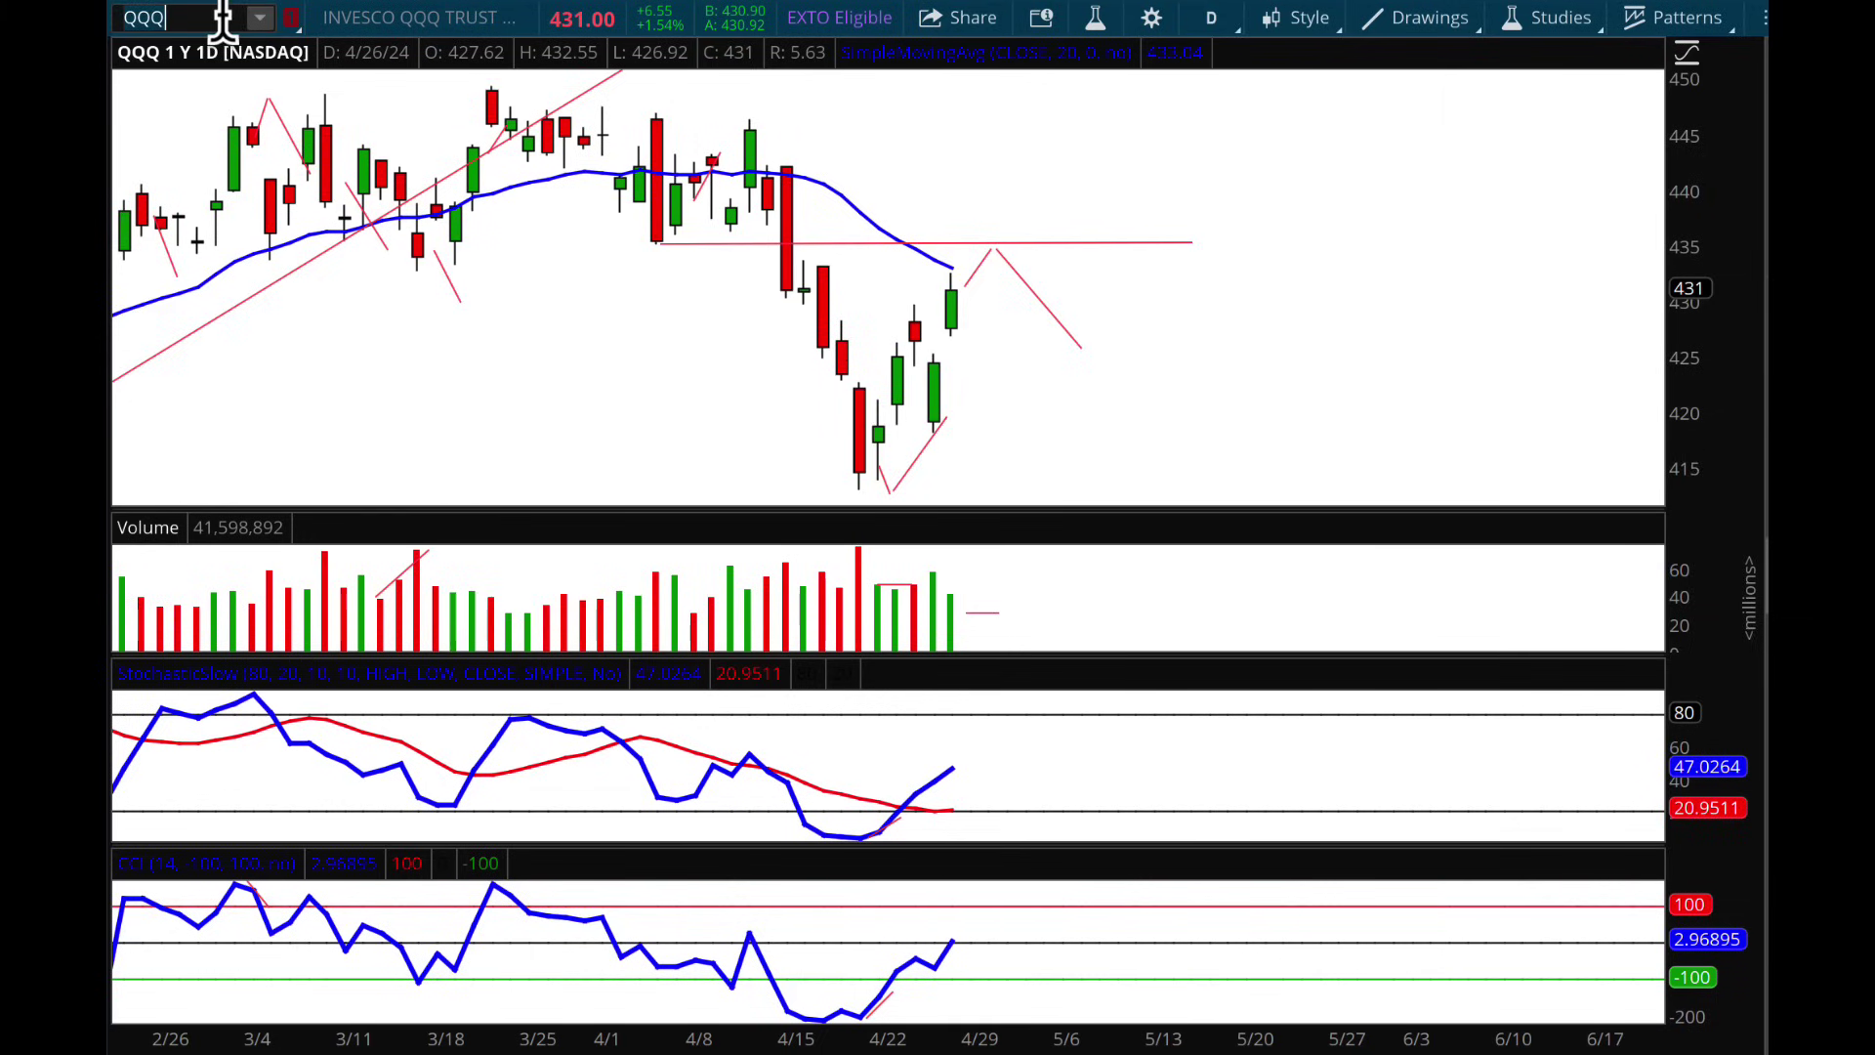
pyautogui.write('SPY')
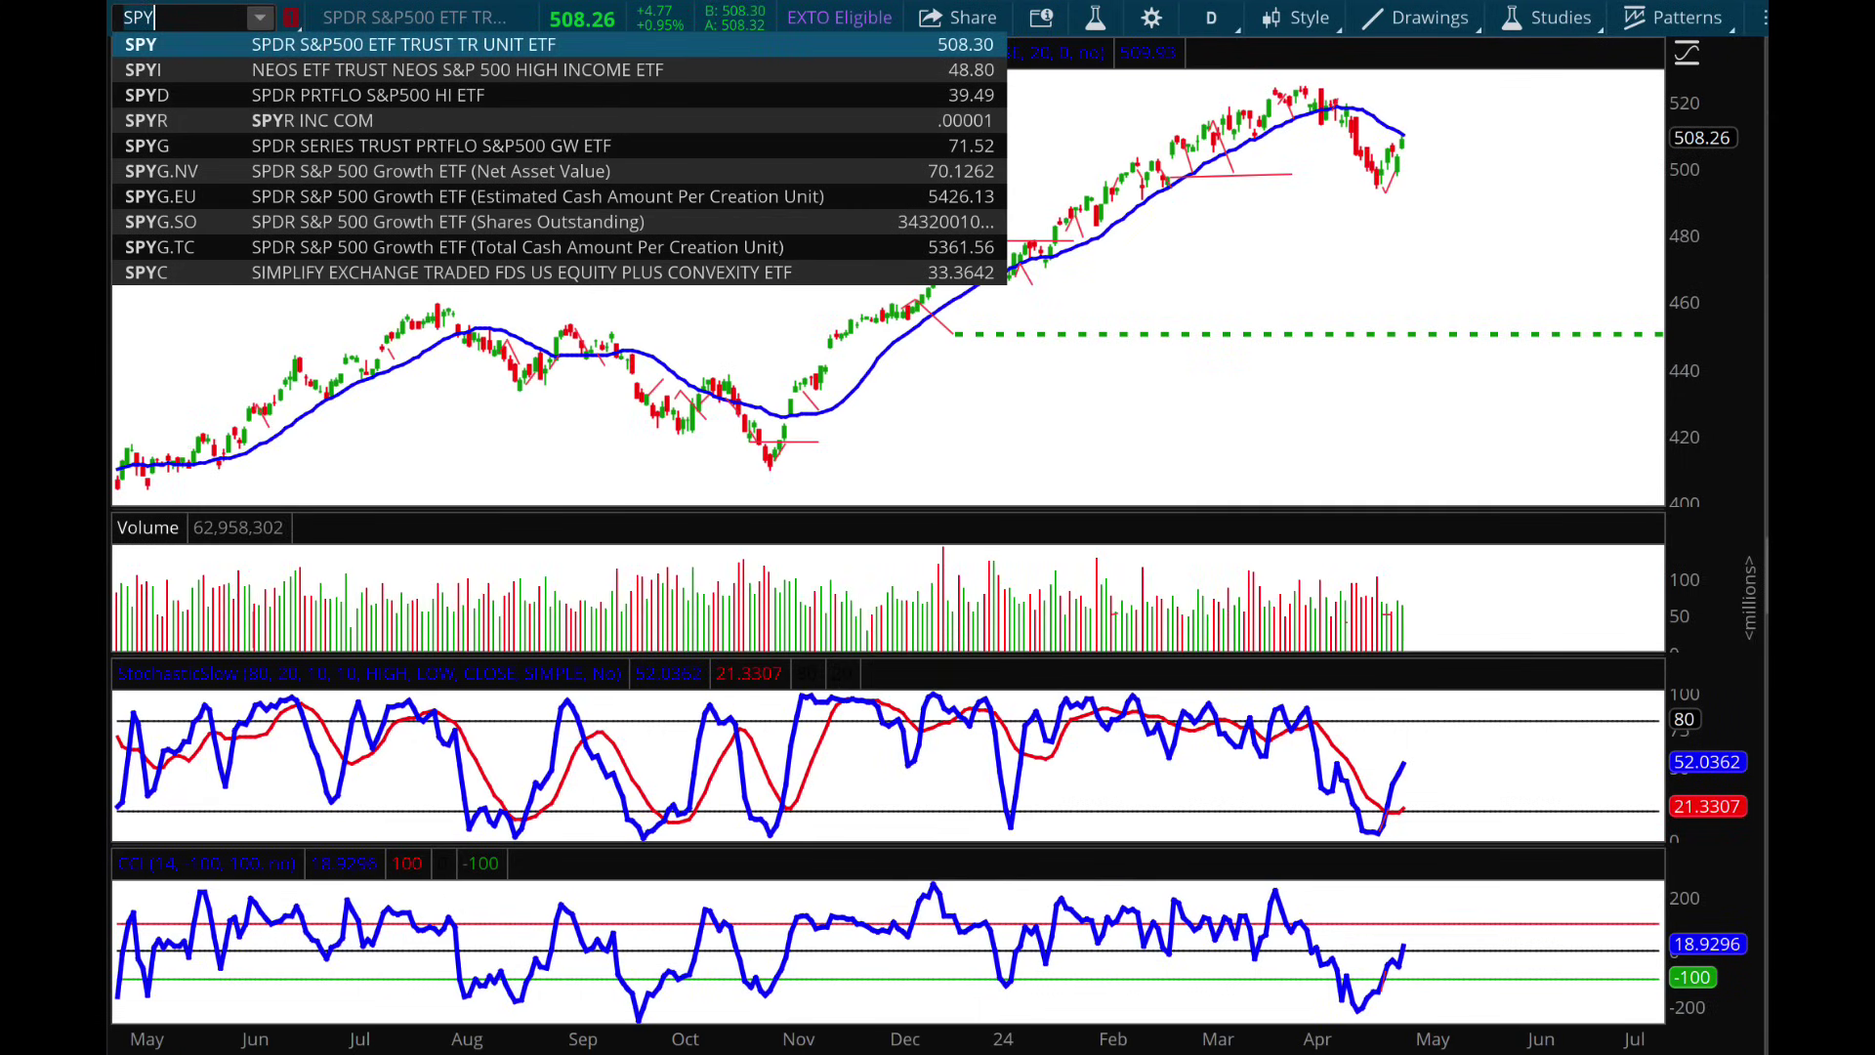
pyautogui.press('Return')
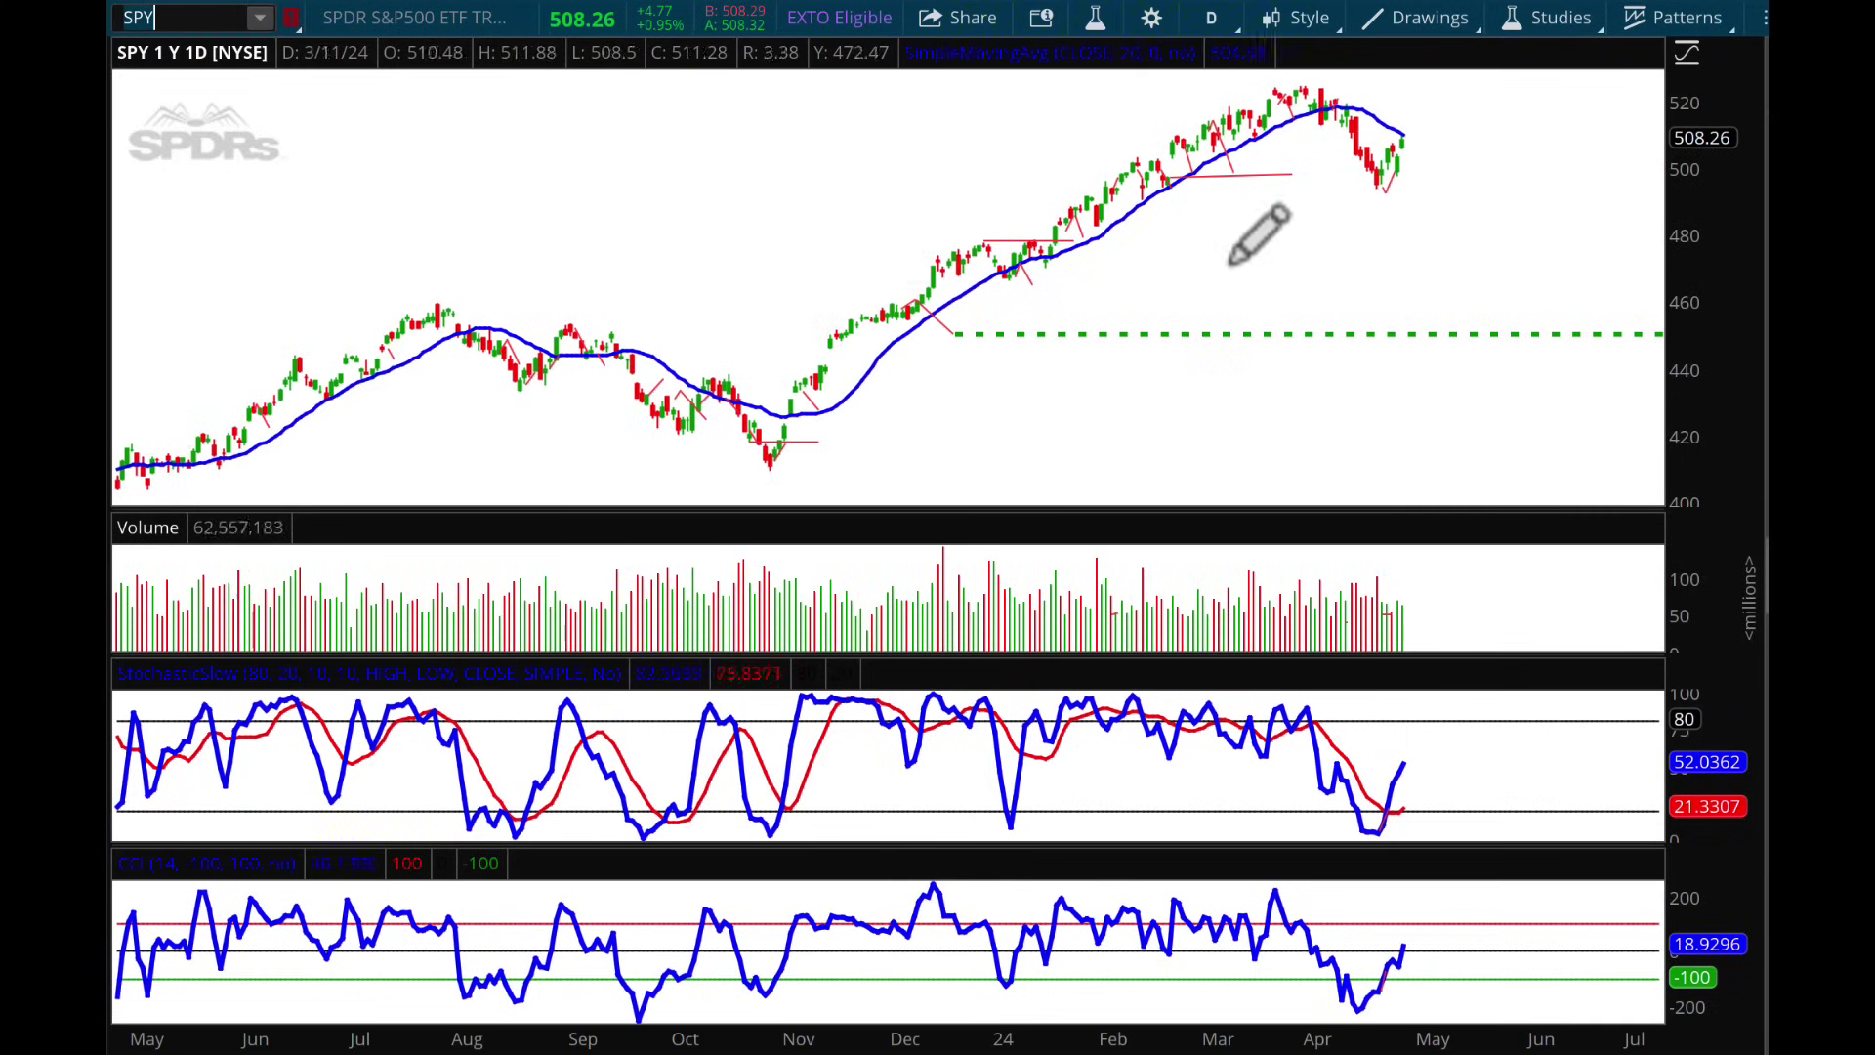
pyautogui.moveTo(1205, 256); pyautogui.dragTo(1541, 250)
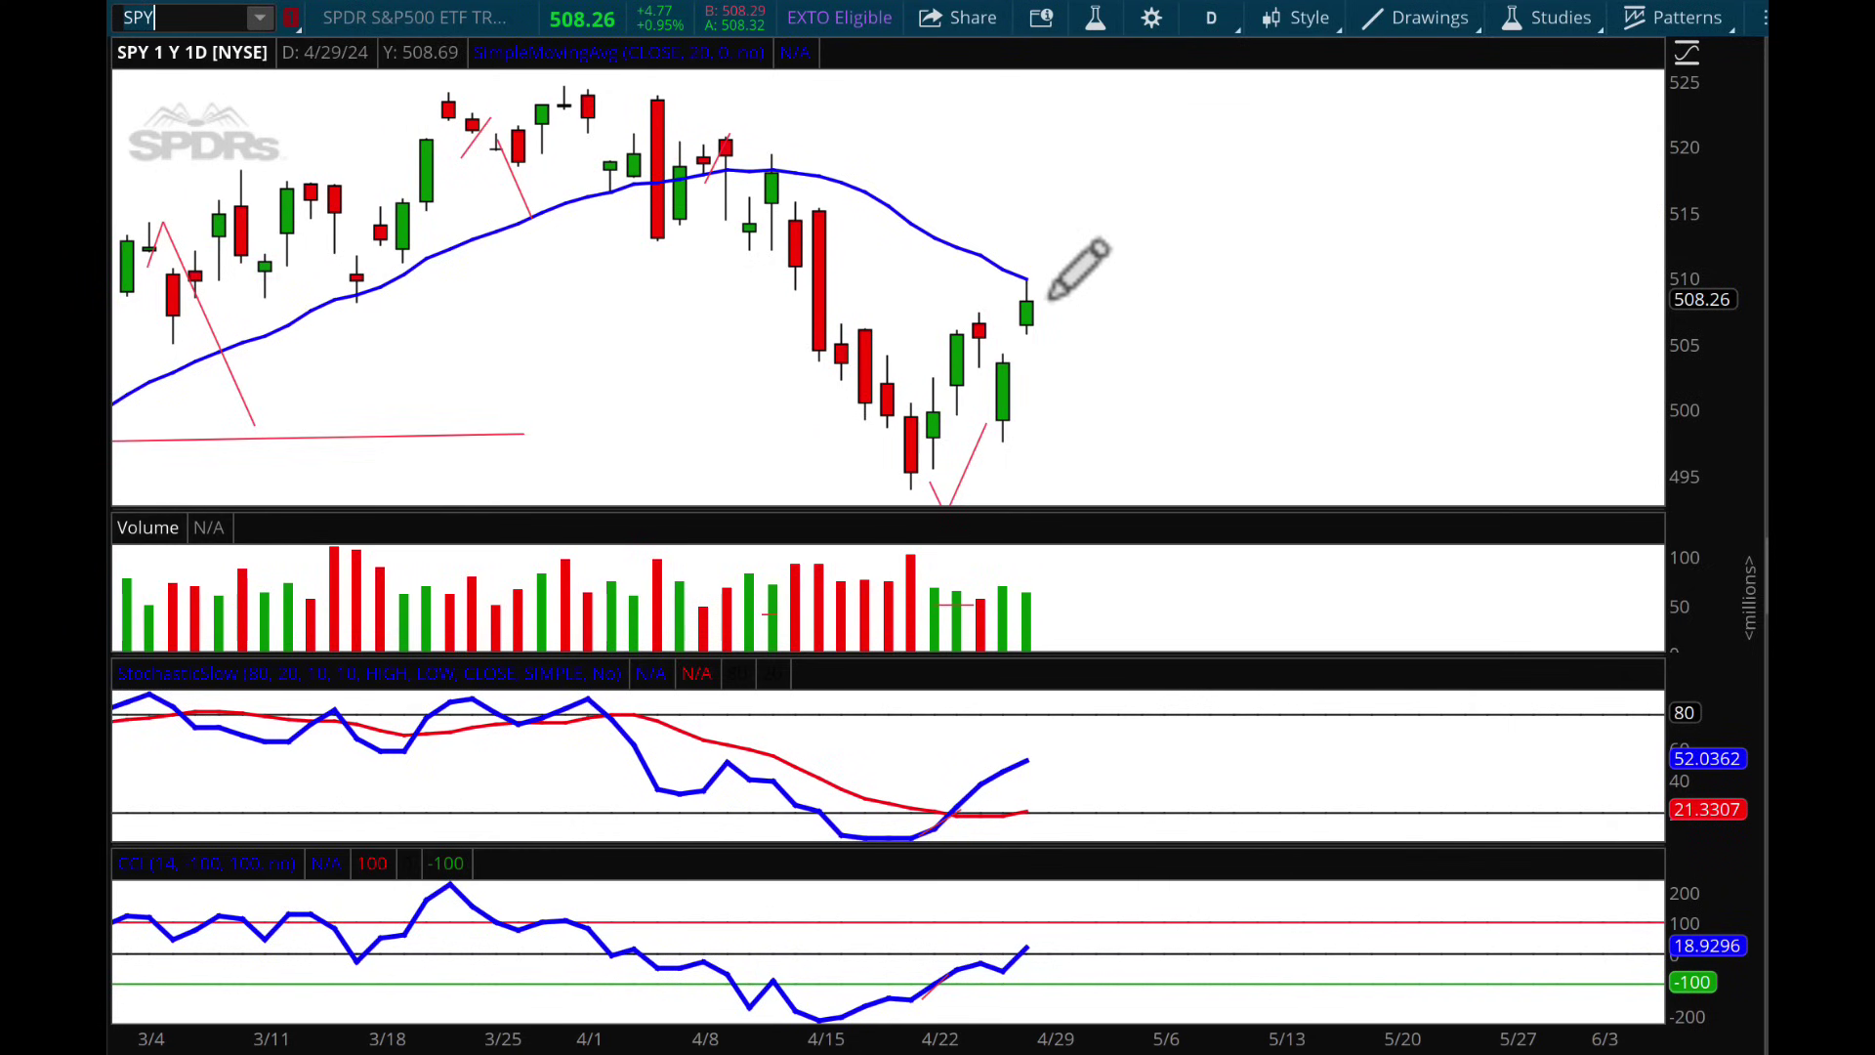
# - Draw a level trendline from the 4/4/24 low at about 513 to mid-May, and a rising line from 509.66 on 4/29/24 to 512.67 on 4/30/24
pyautogui.click(658, 237)
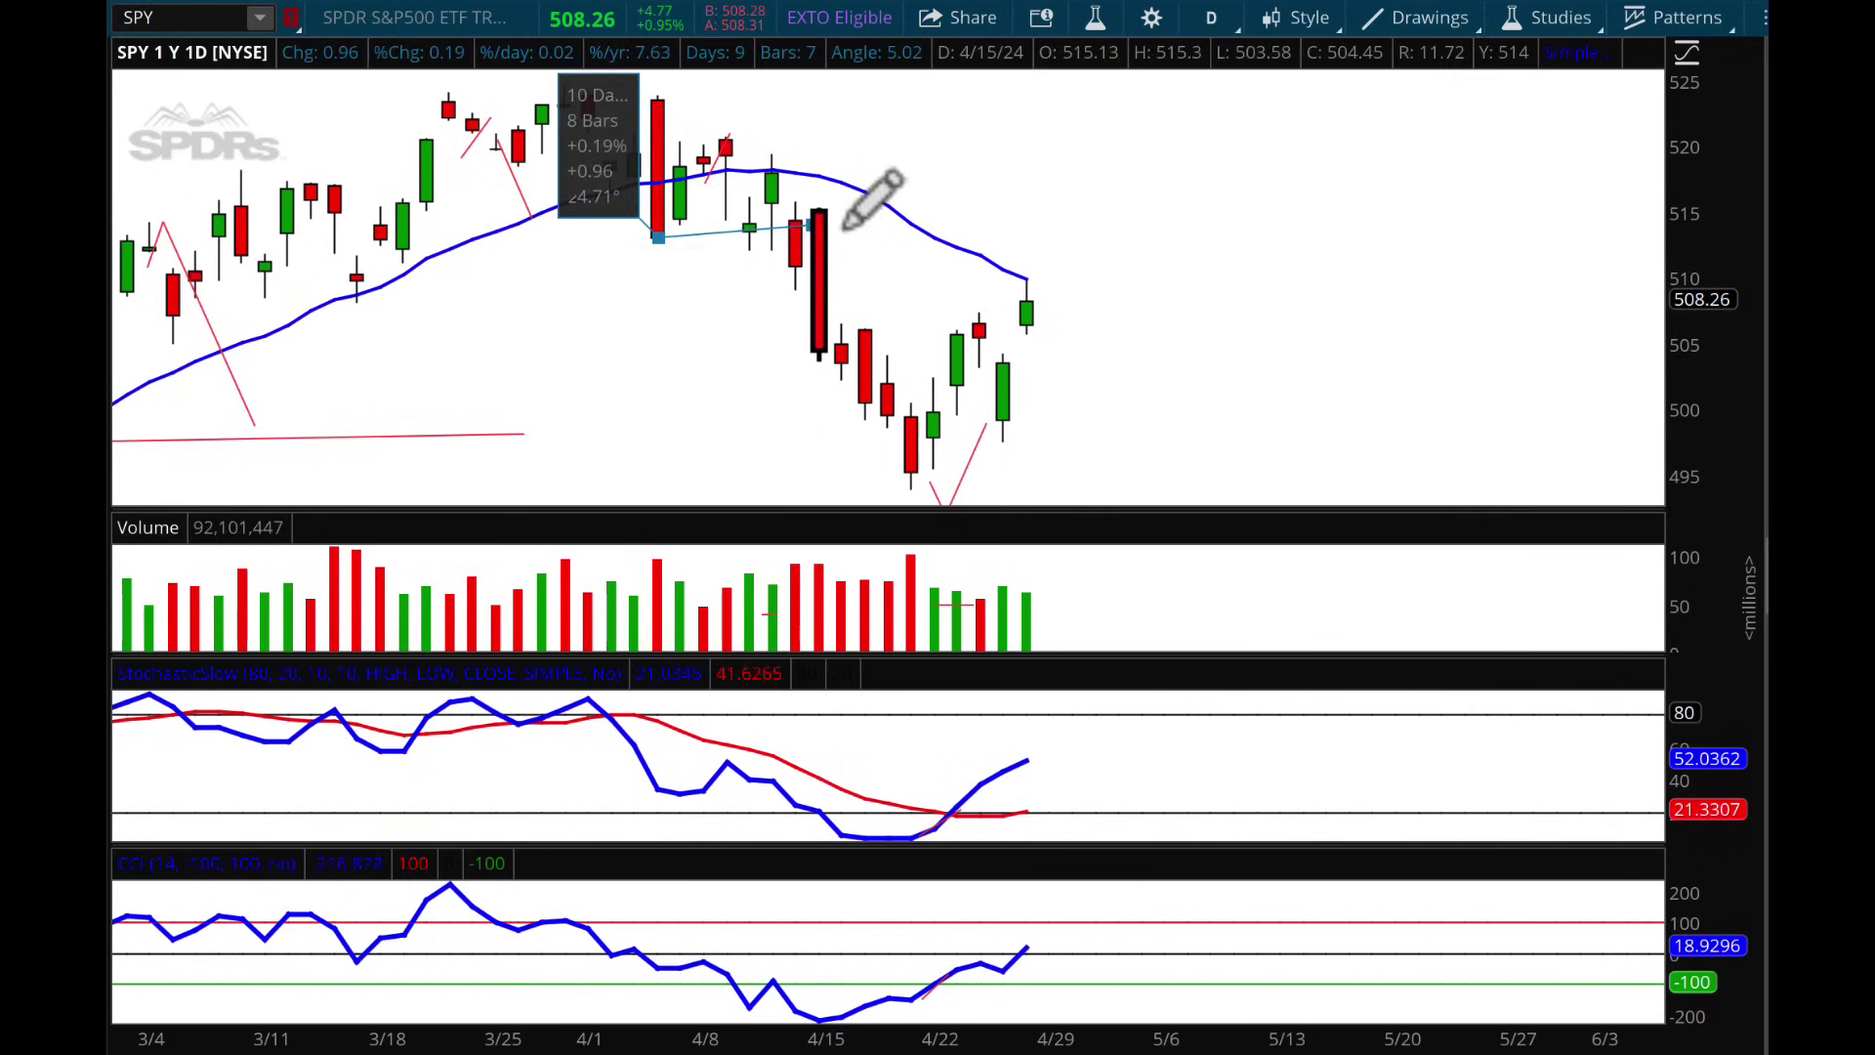
pyautogui.click(1353, 233)
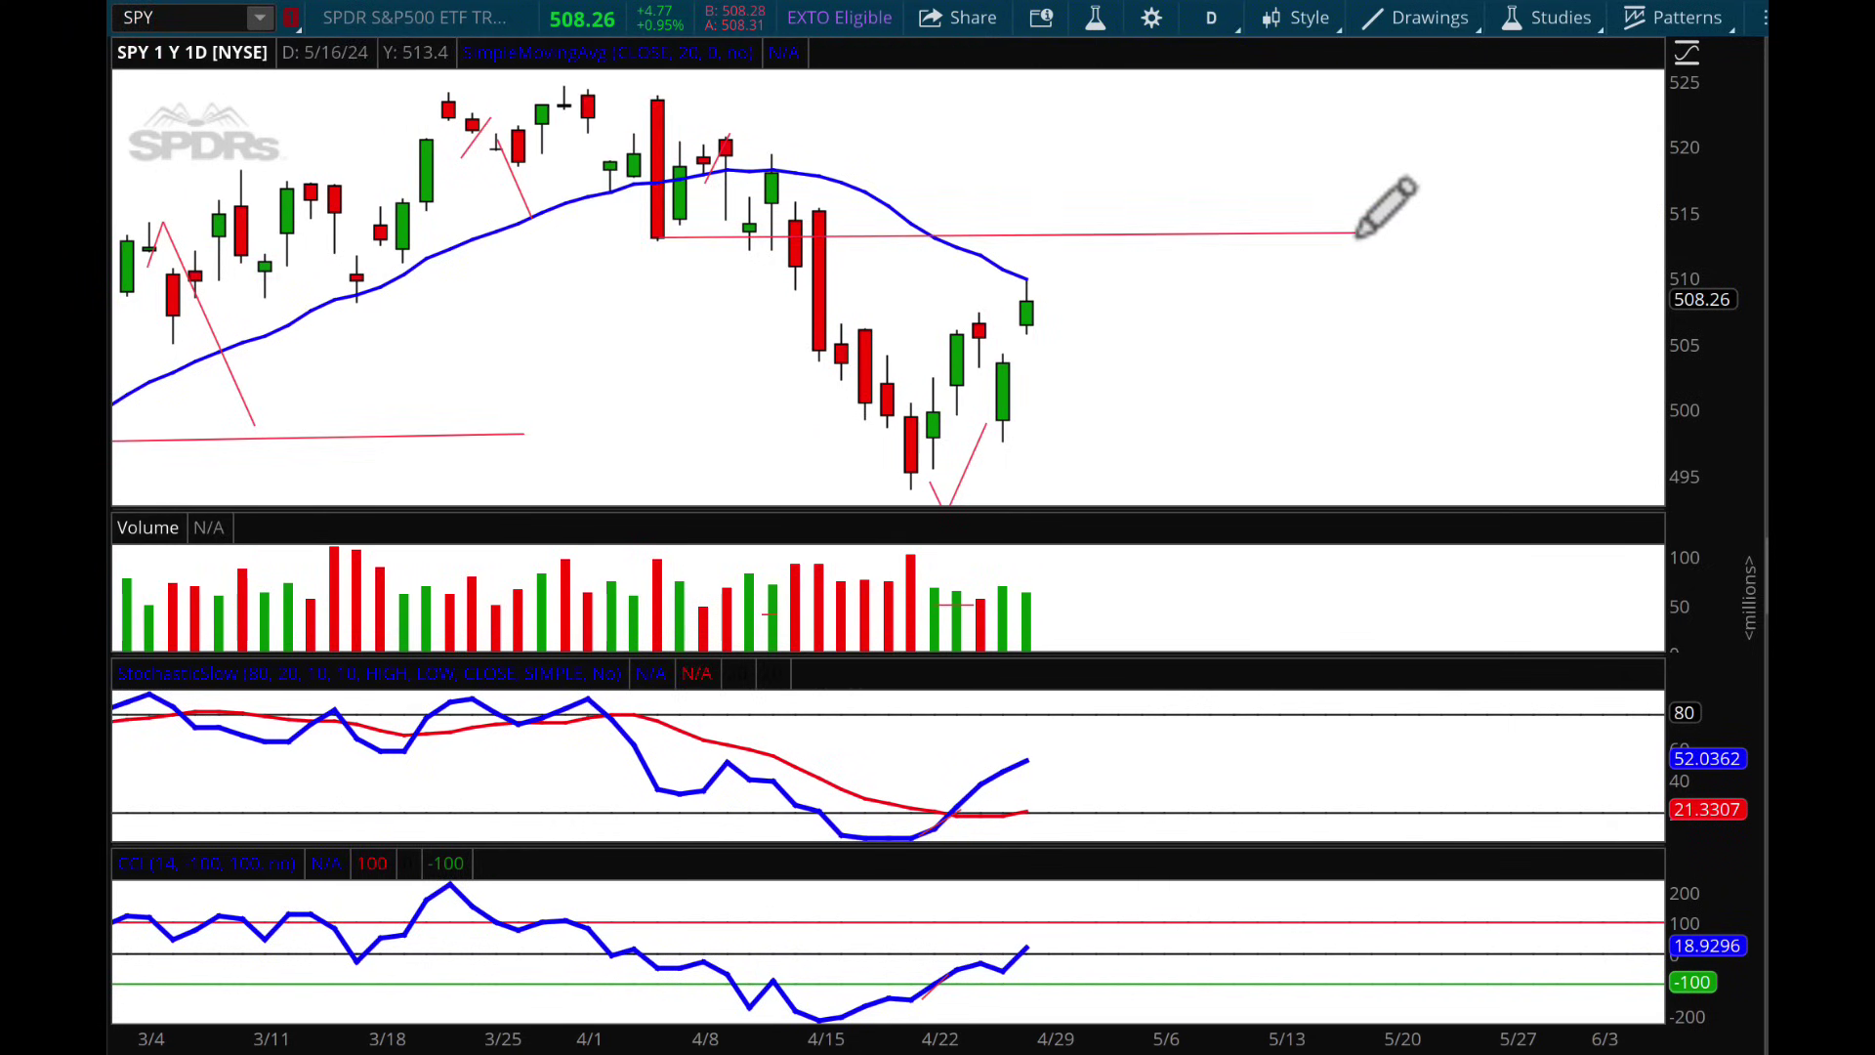
pyautogui.click(1044, 281)
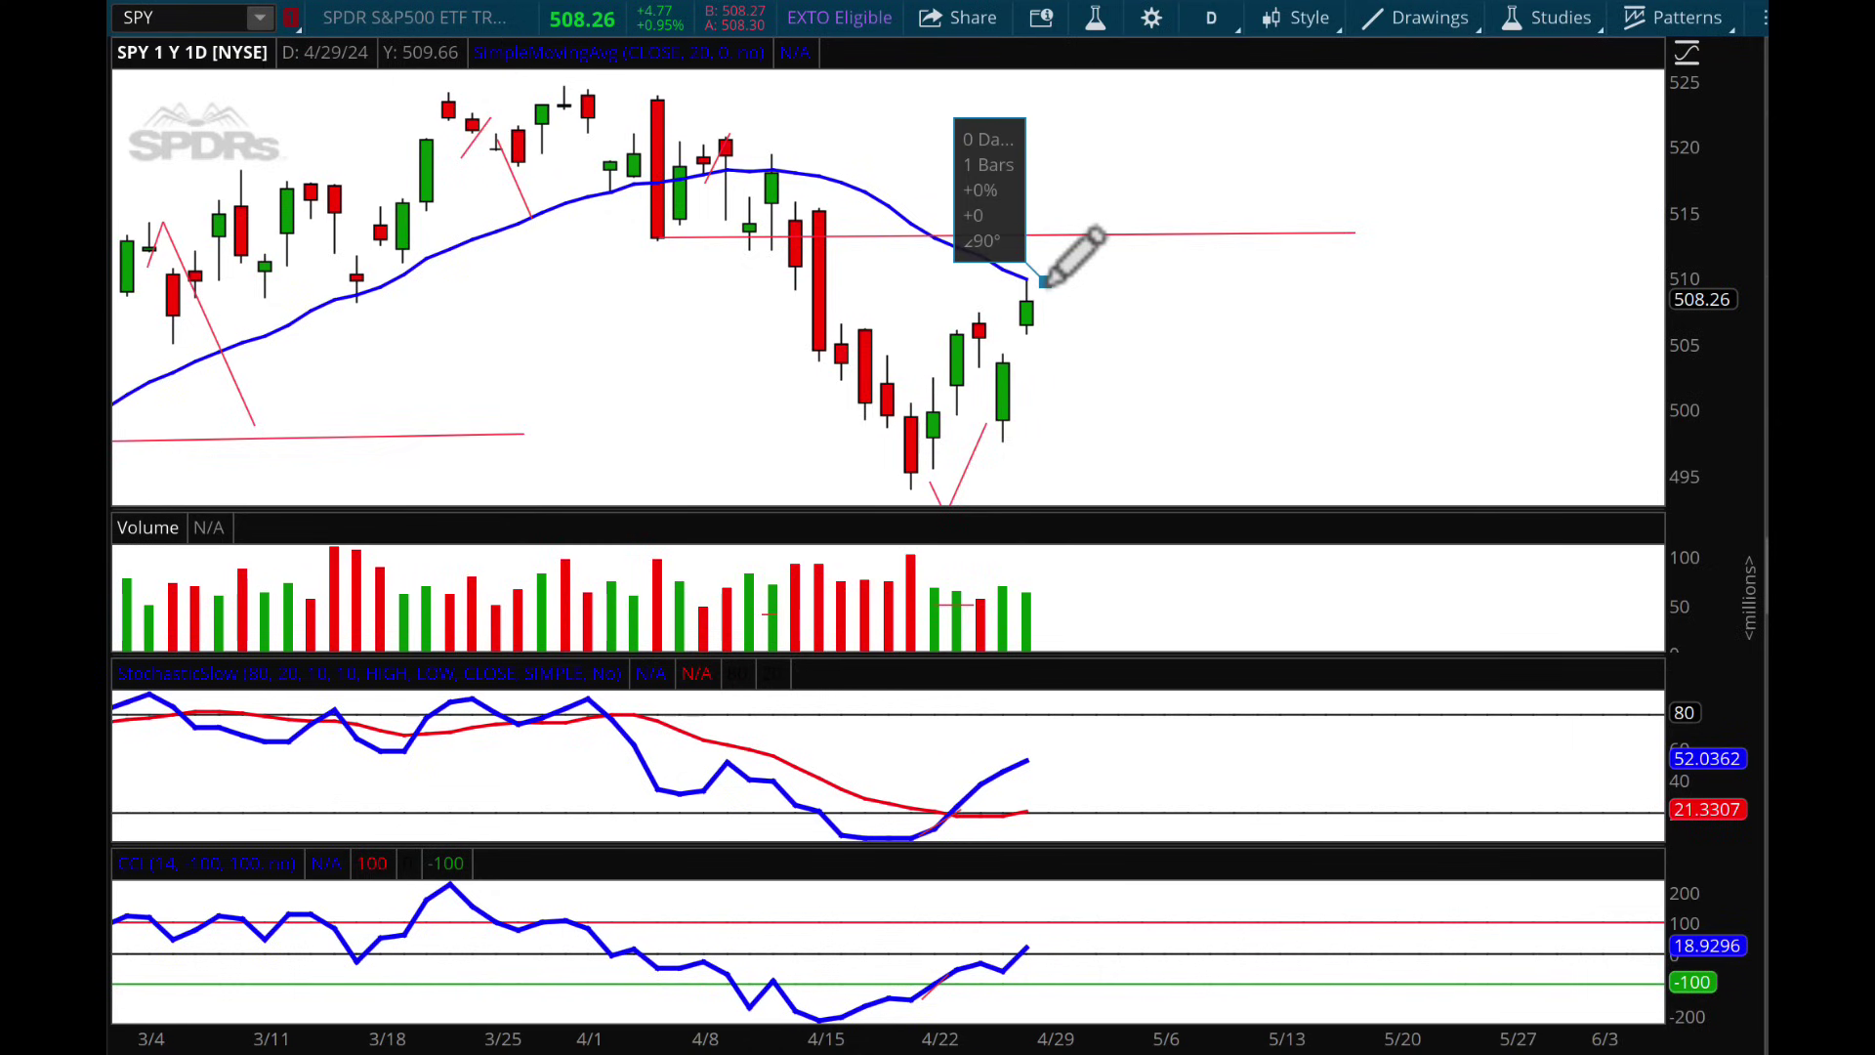
pyautogui.click(1075, 240)
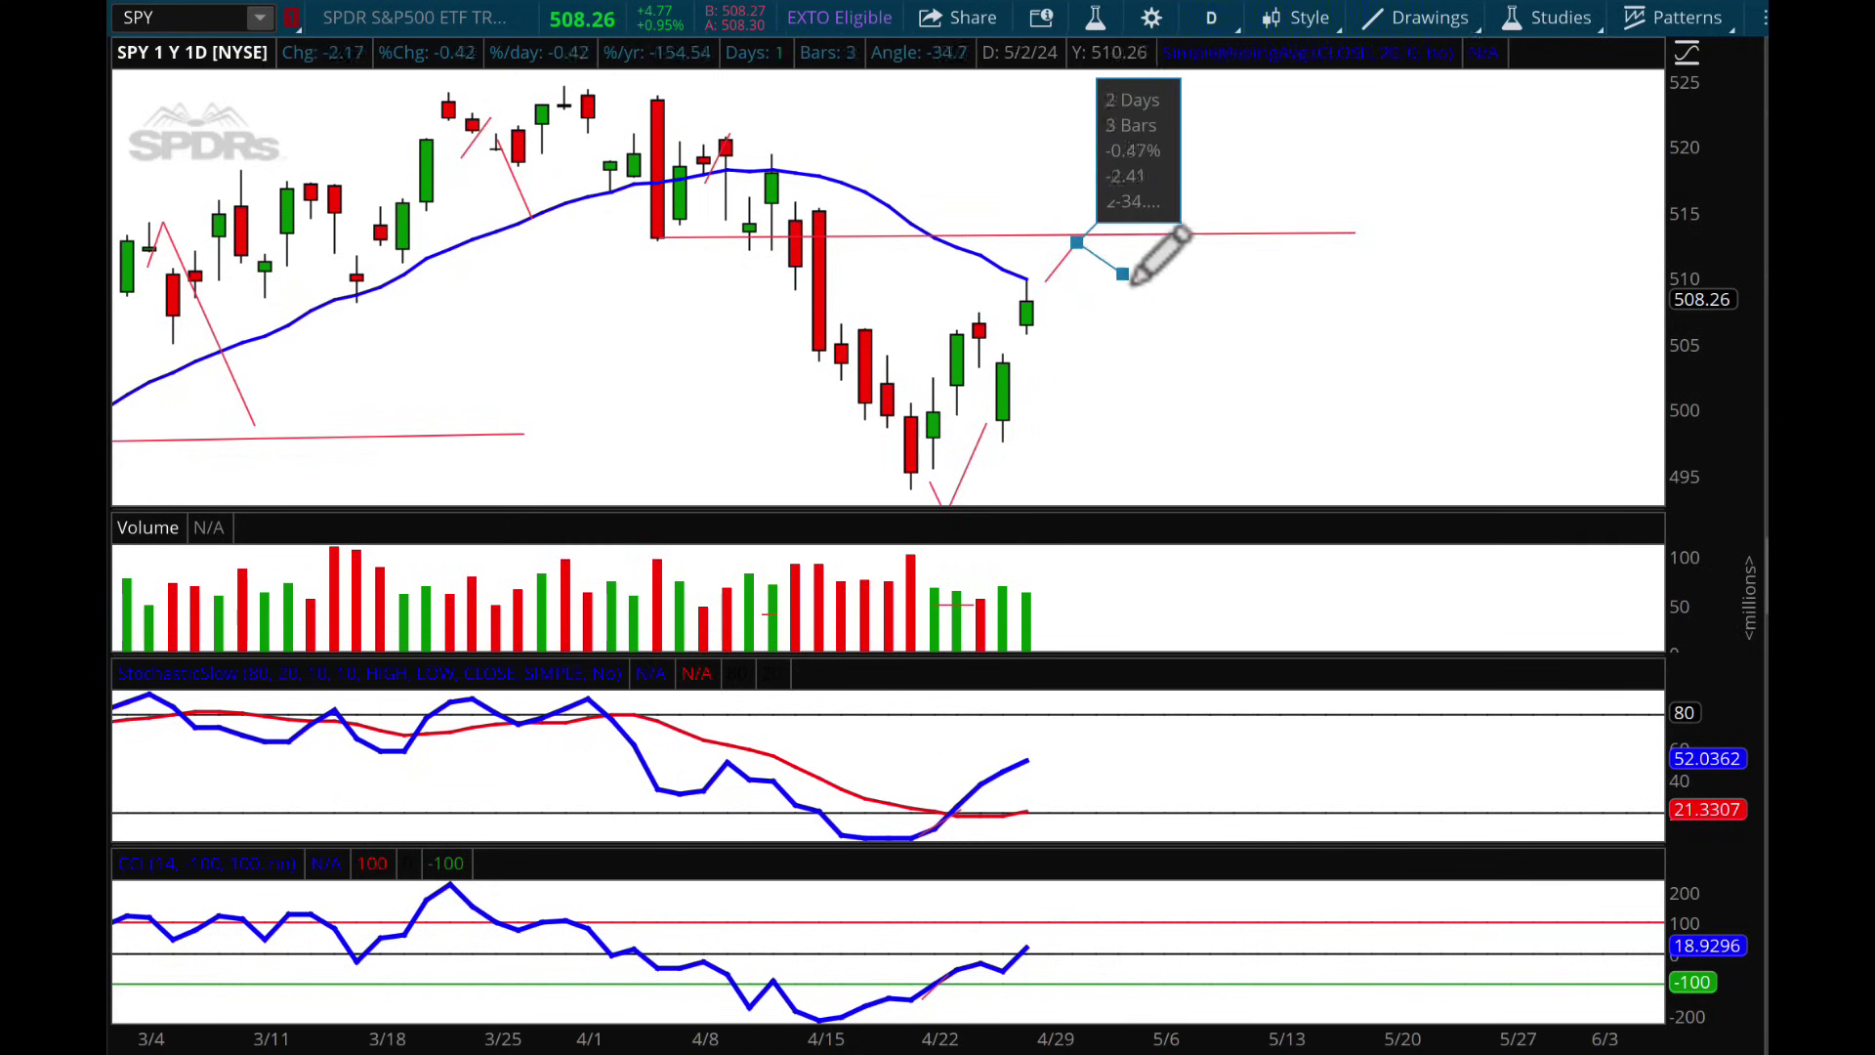
# - Draw a falling trendline from the rising line's end to about 501, and a flat line after the last volume bar at about 43 million
pyautogui.click(1209, 392)
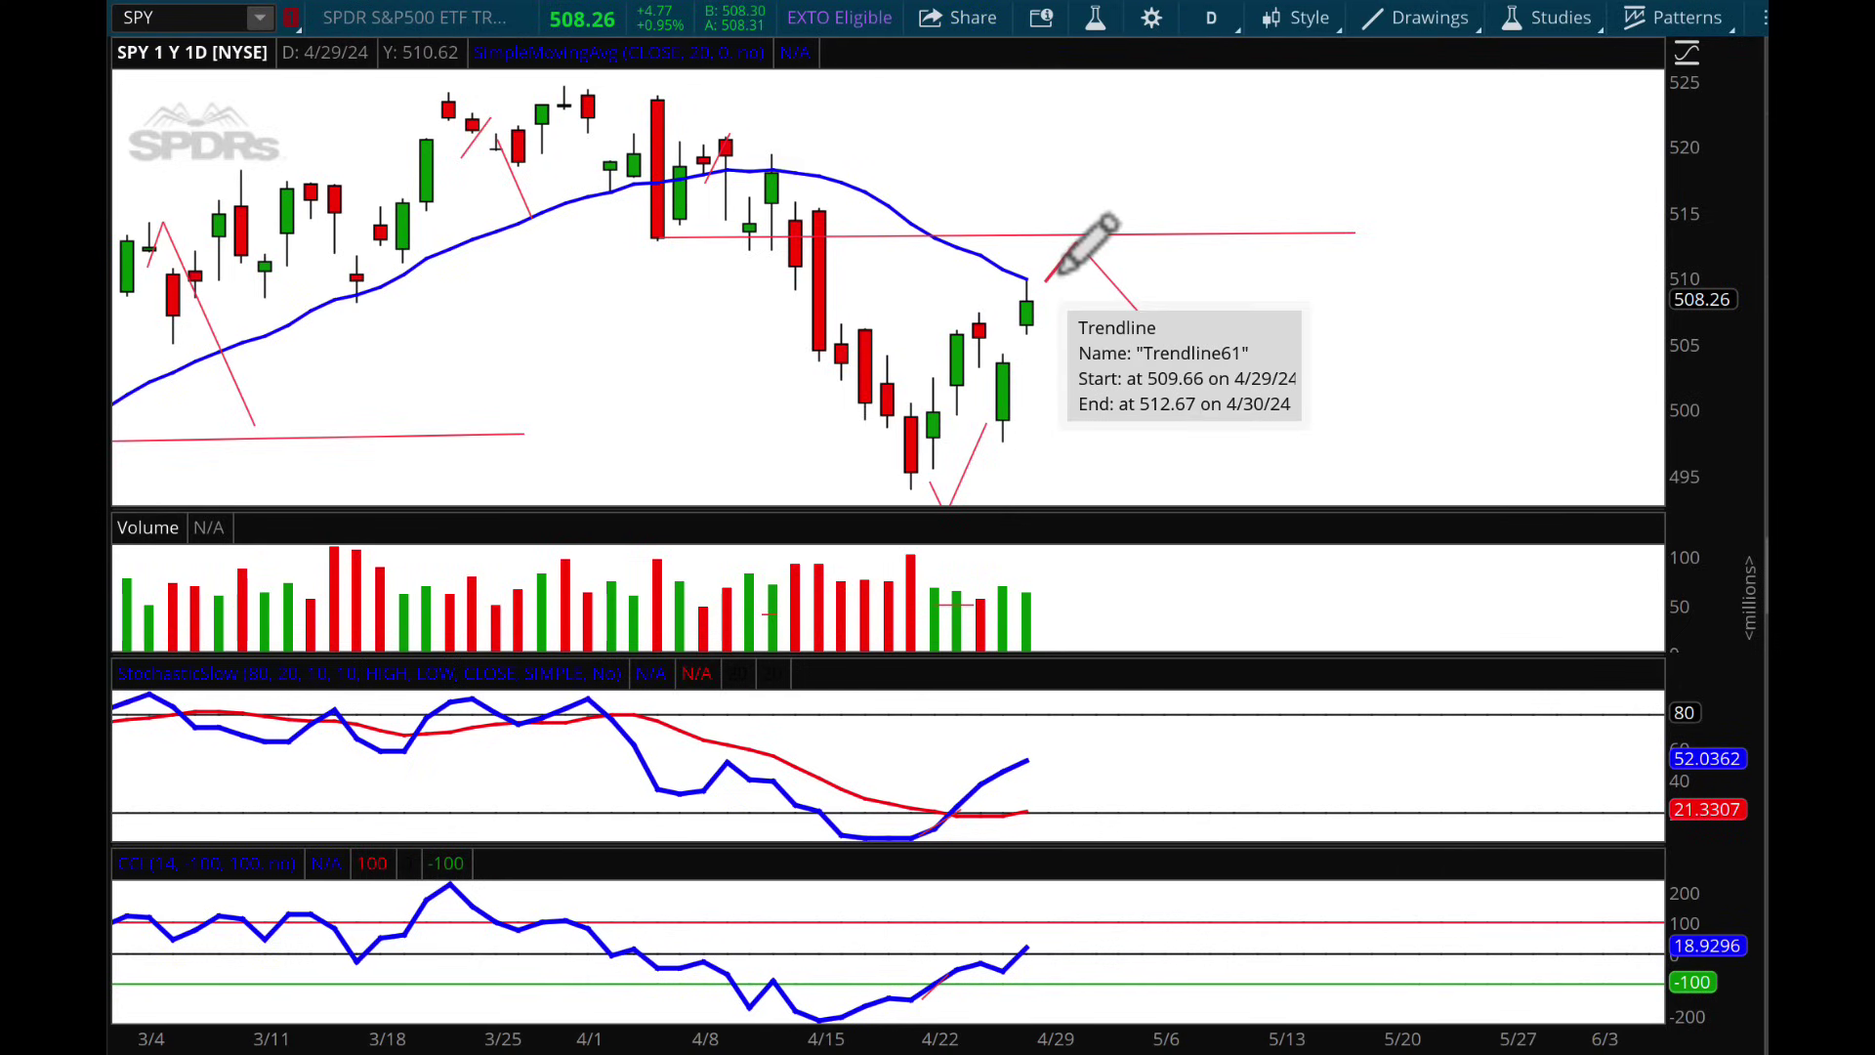
pyautogui.click(1058, 612)
pyautogui.click(1095, 612)
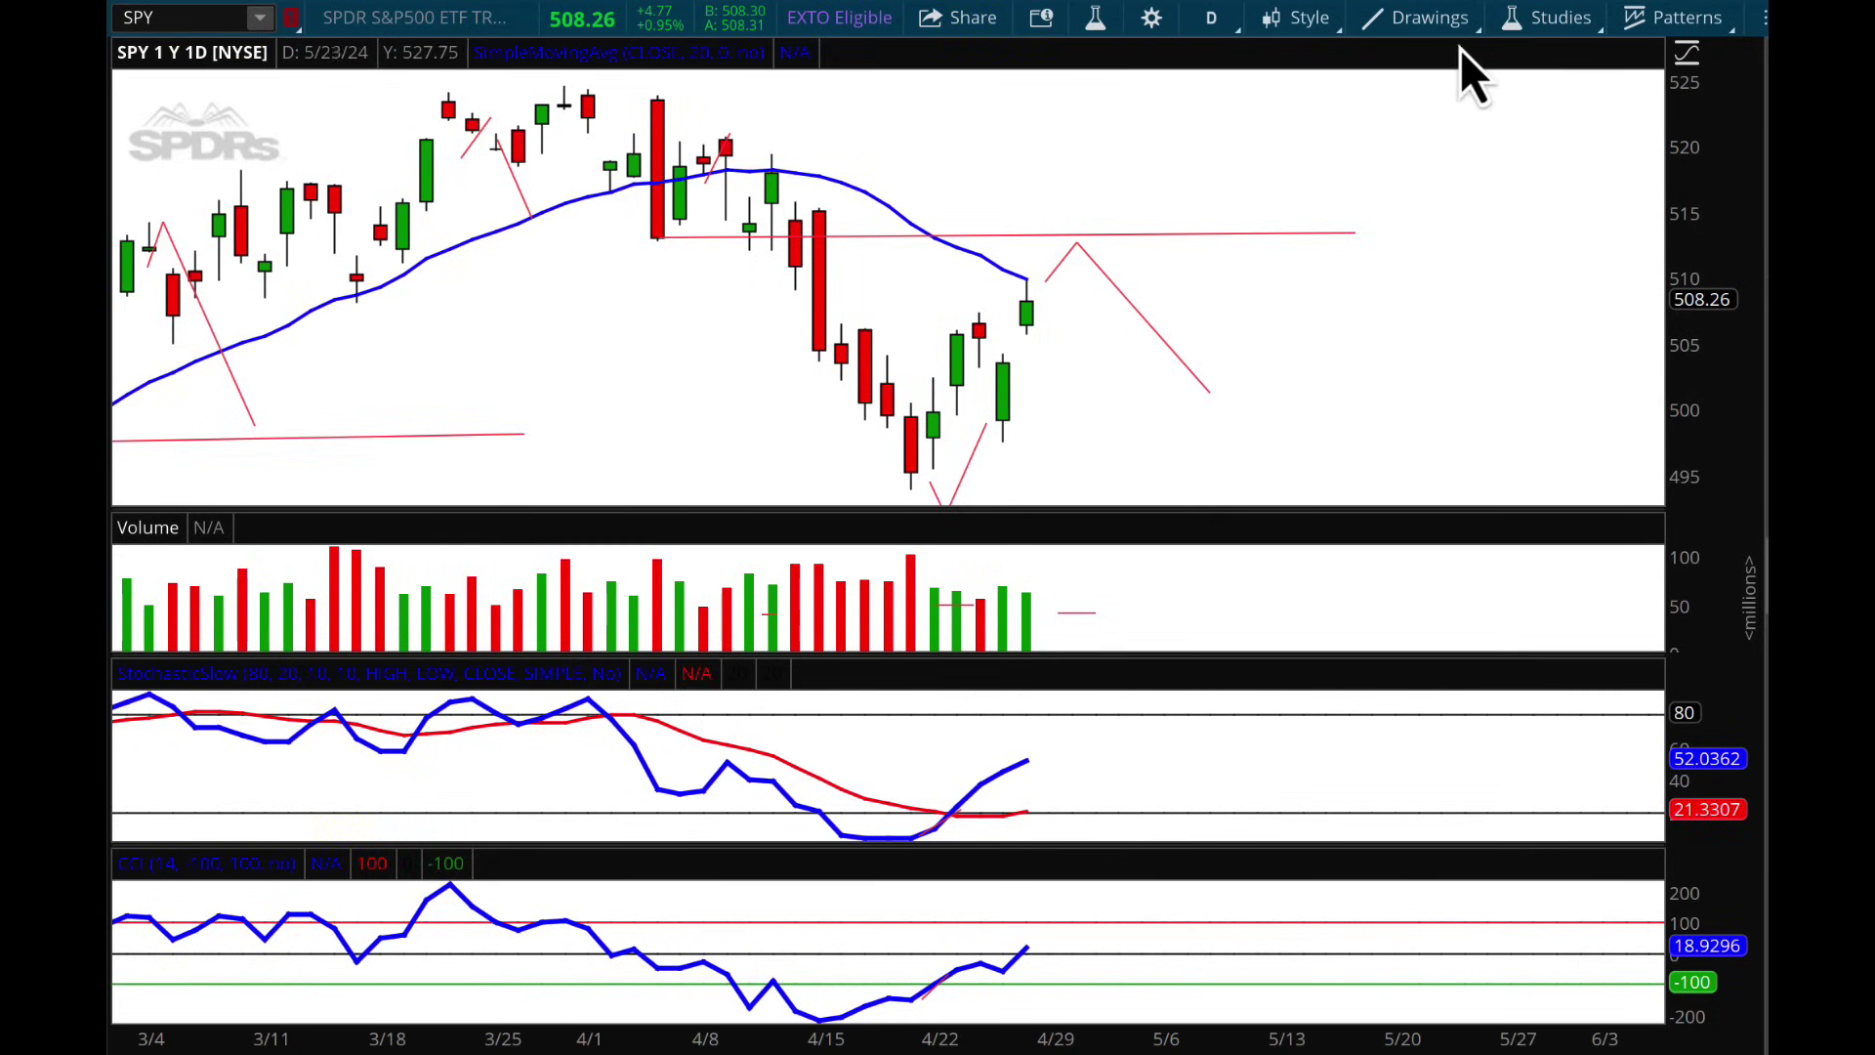
# - Load the saved 20/50/100/200 SMA grid for SPY, enlarged to the candles from late November 2023 onward
pyautogui.click(1680, 13)
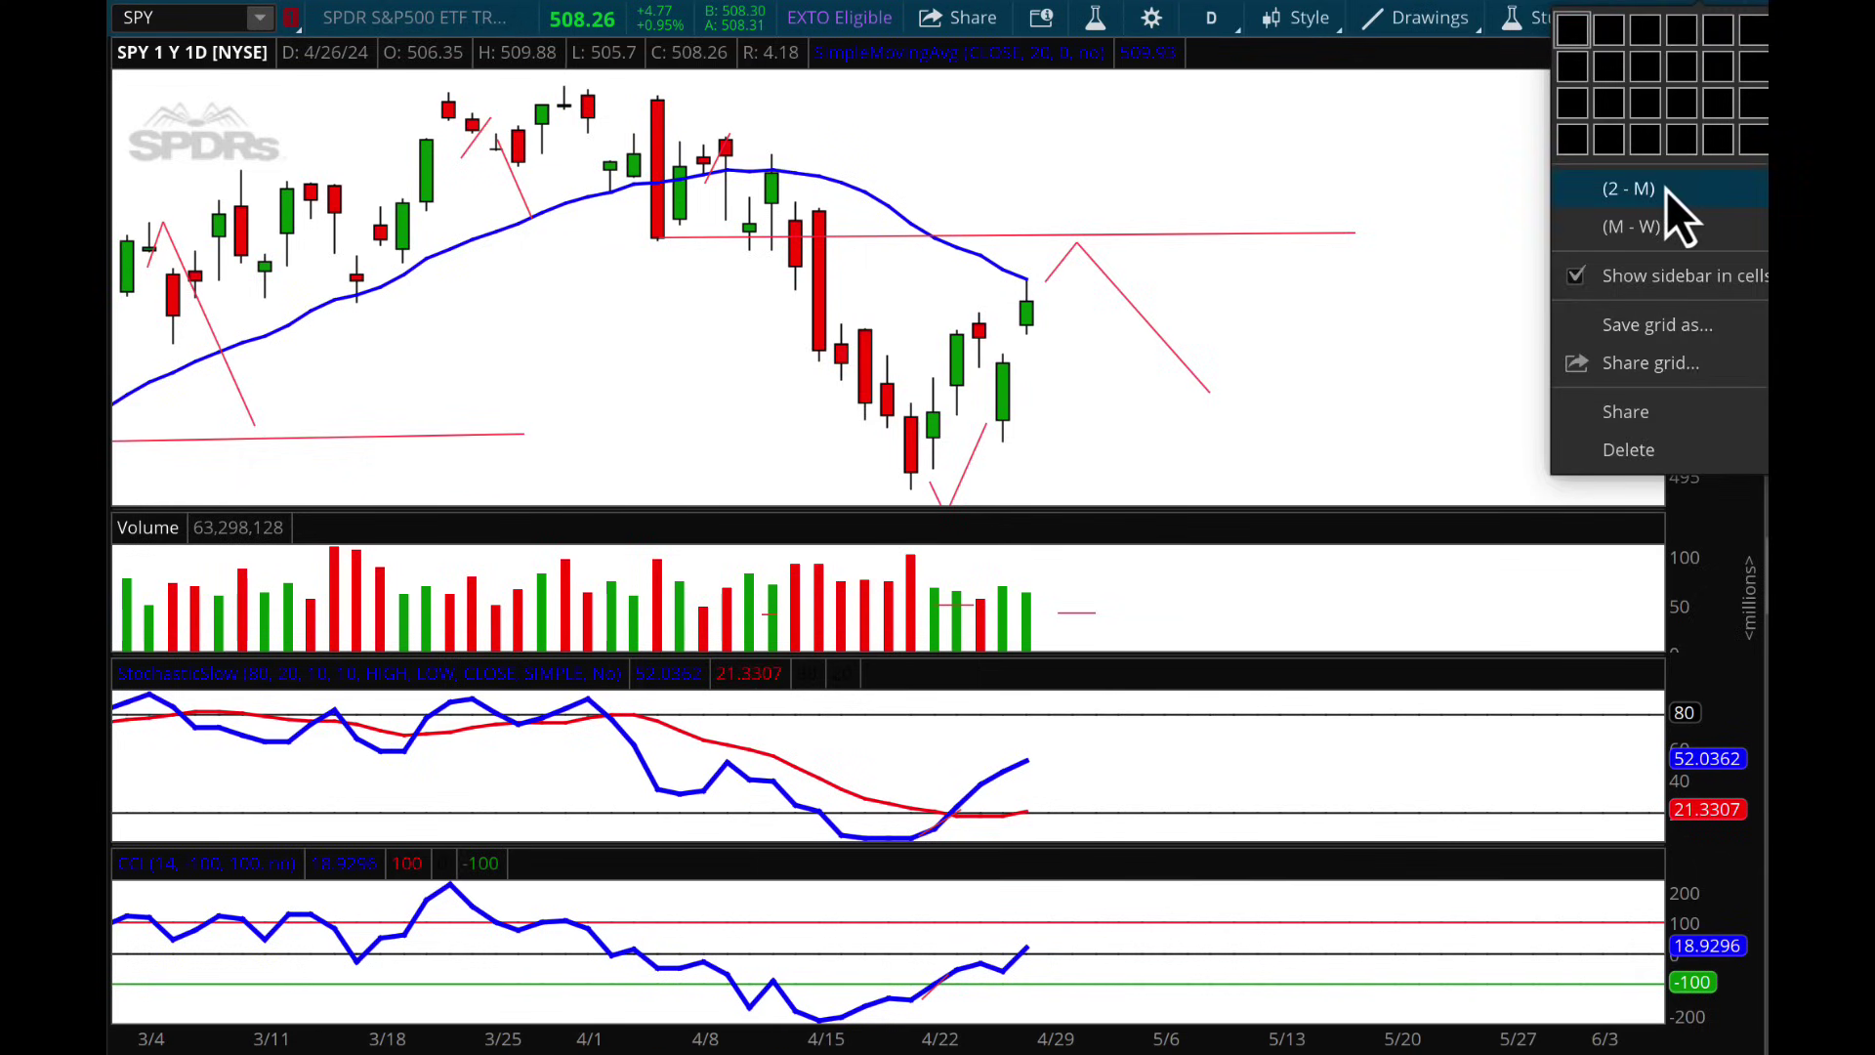
pyautogui.moveTo(1665, 196)
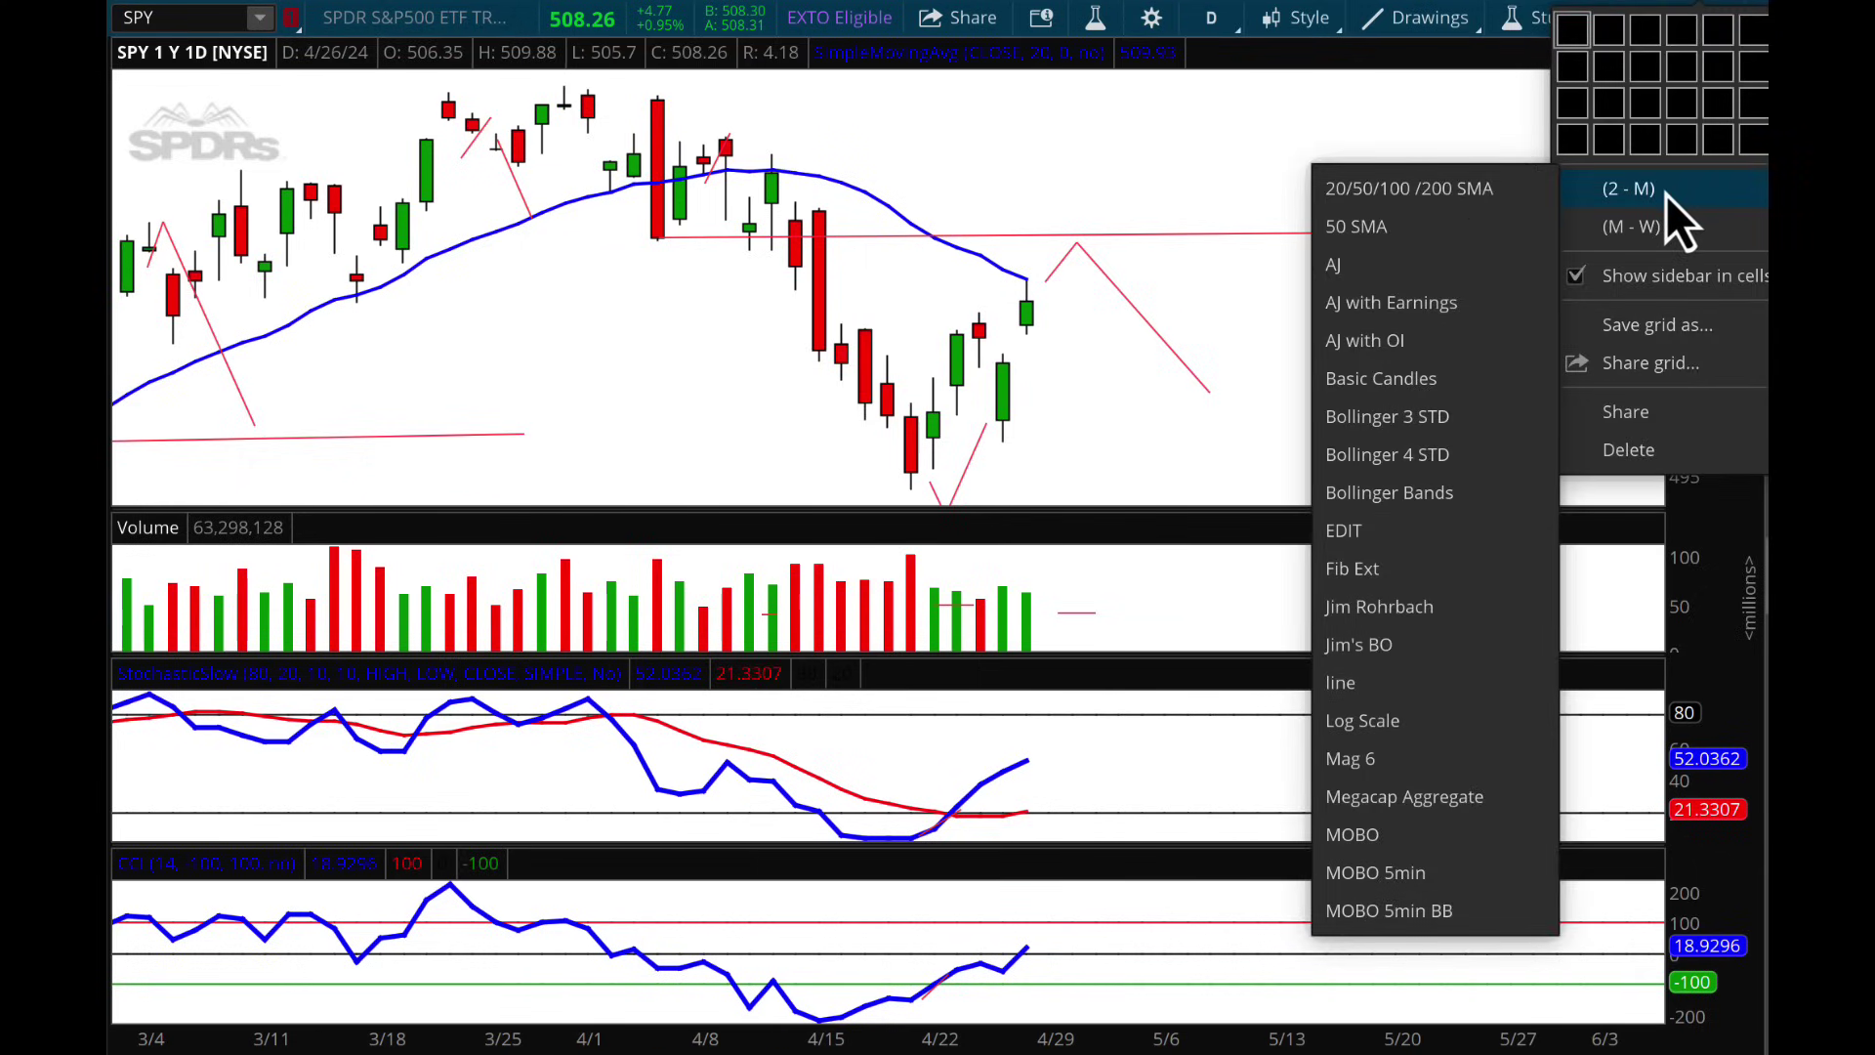
pyautogui.click(1449, 192)
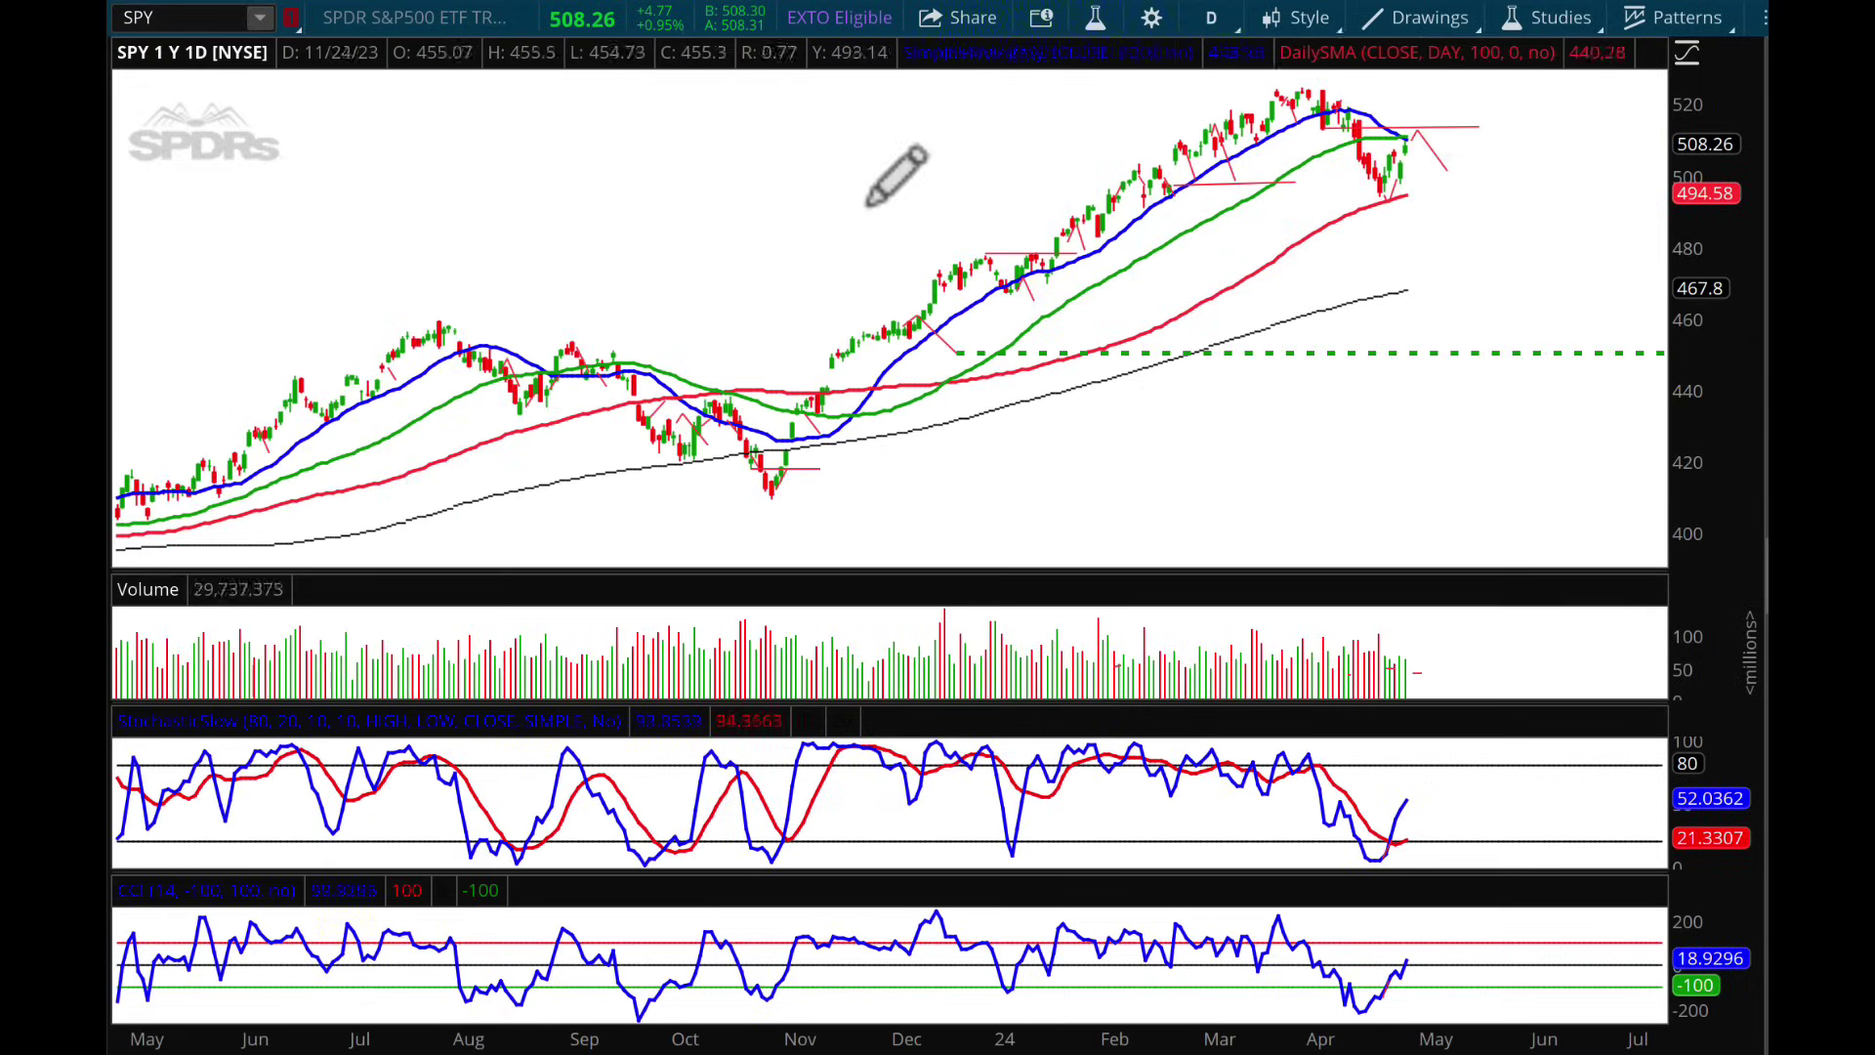
pyautogui.moveTo(859, 200); pyautogui.dragTo(1606, 212)
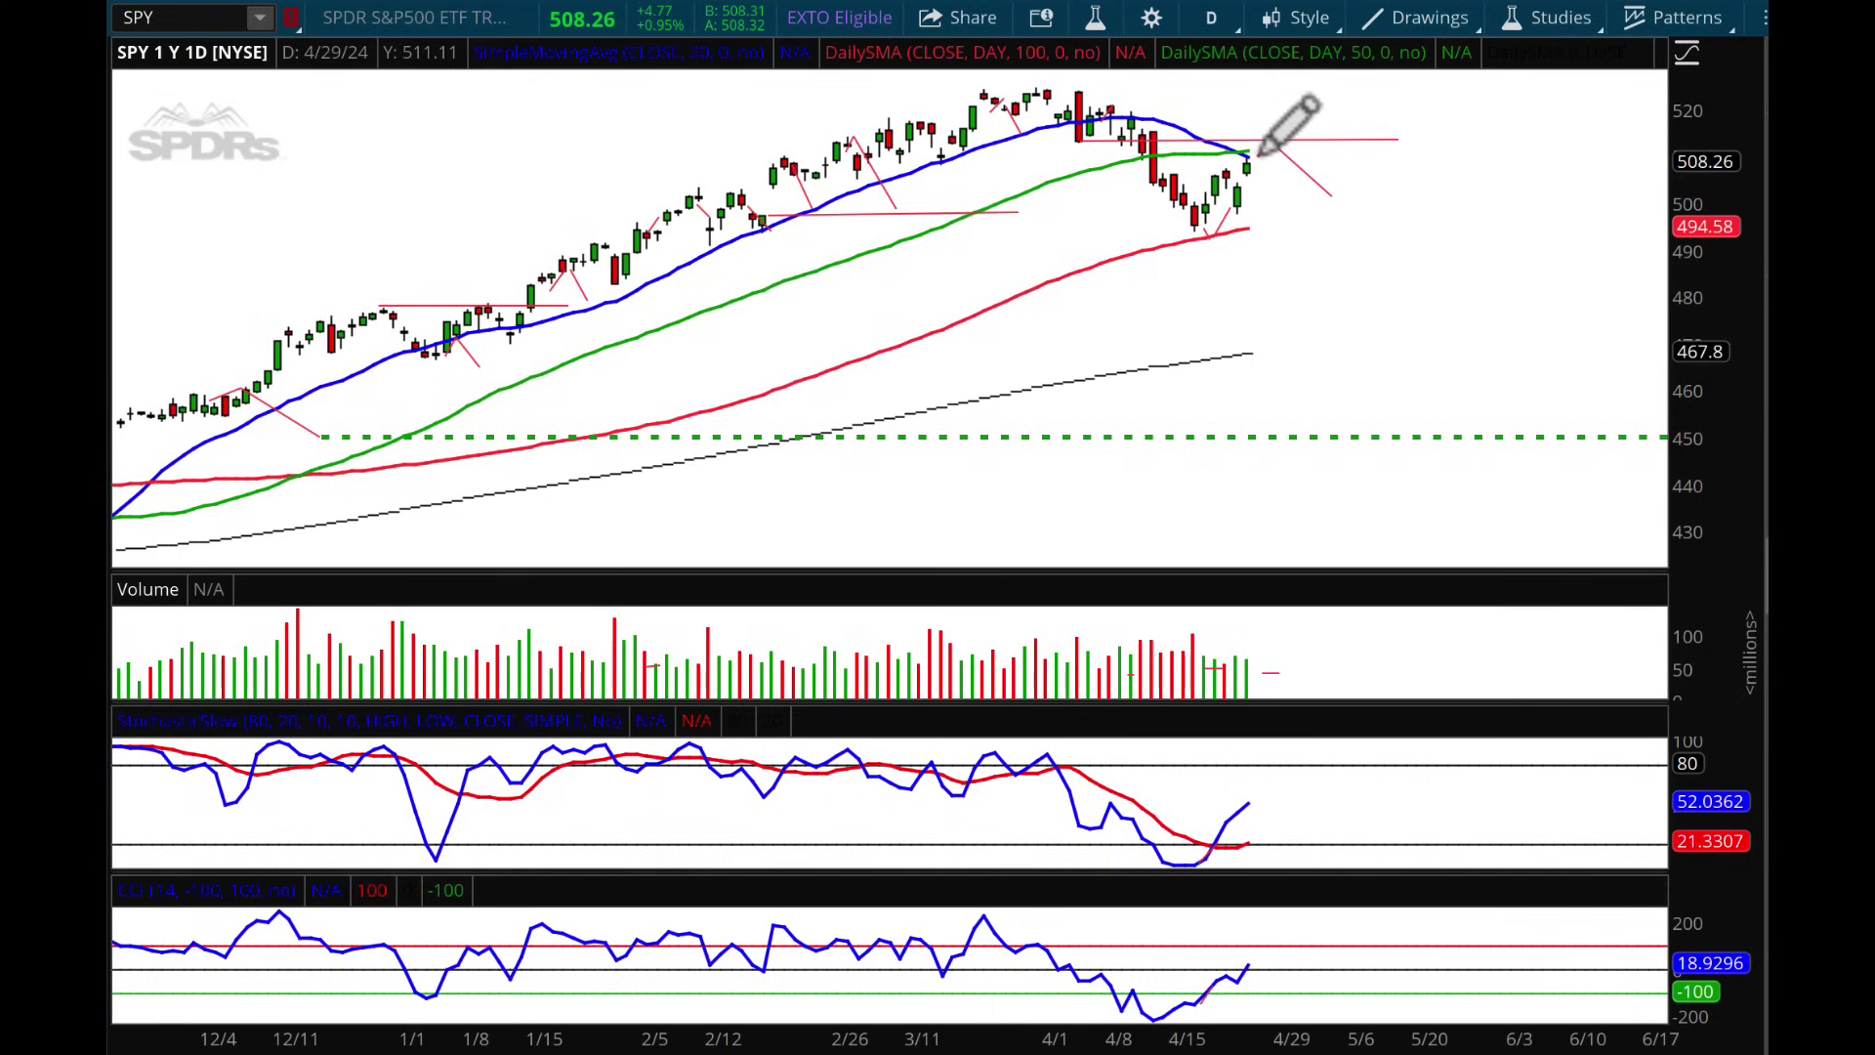
pyautogui.moveTo(1263, 137)
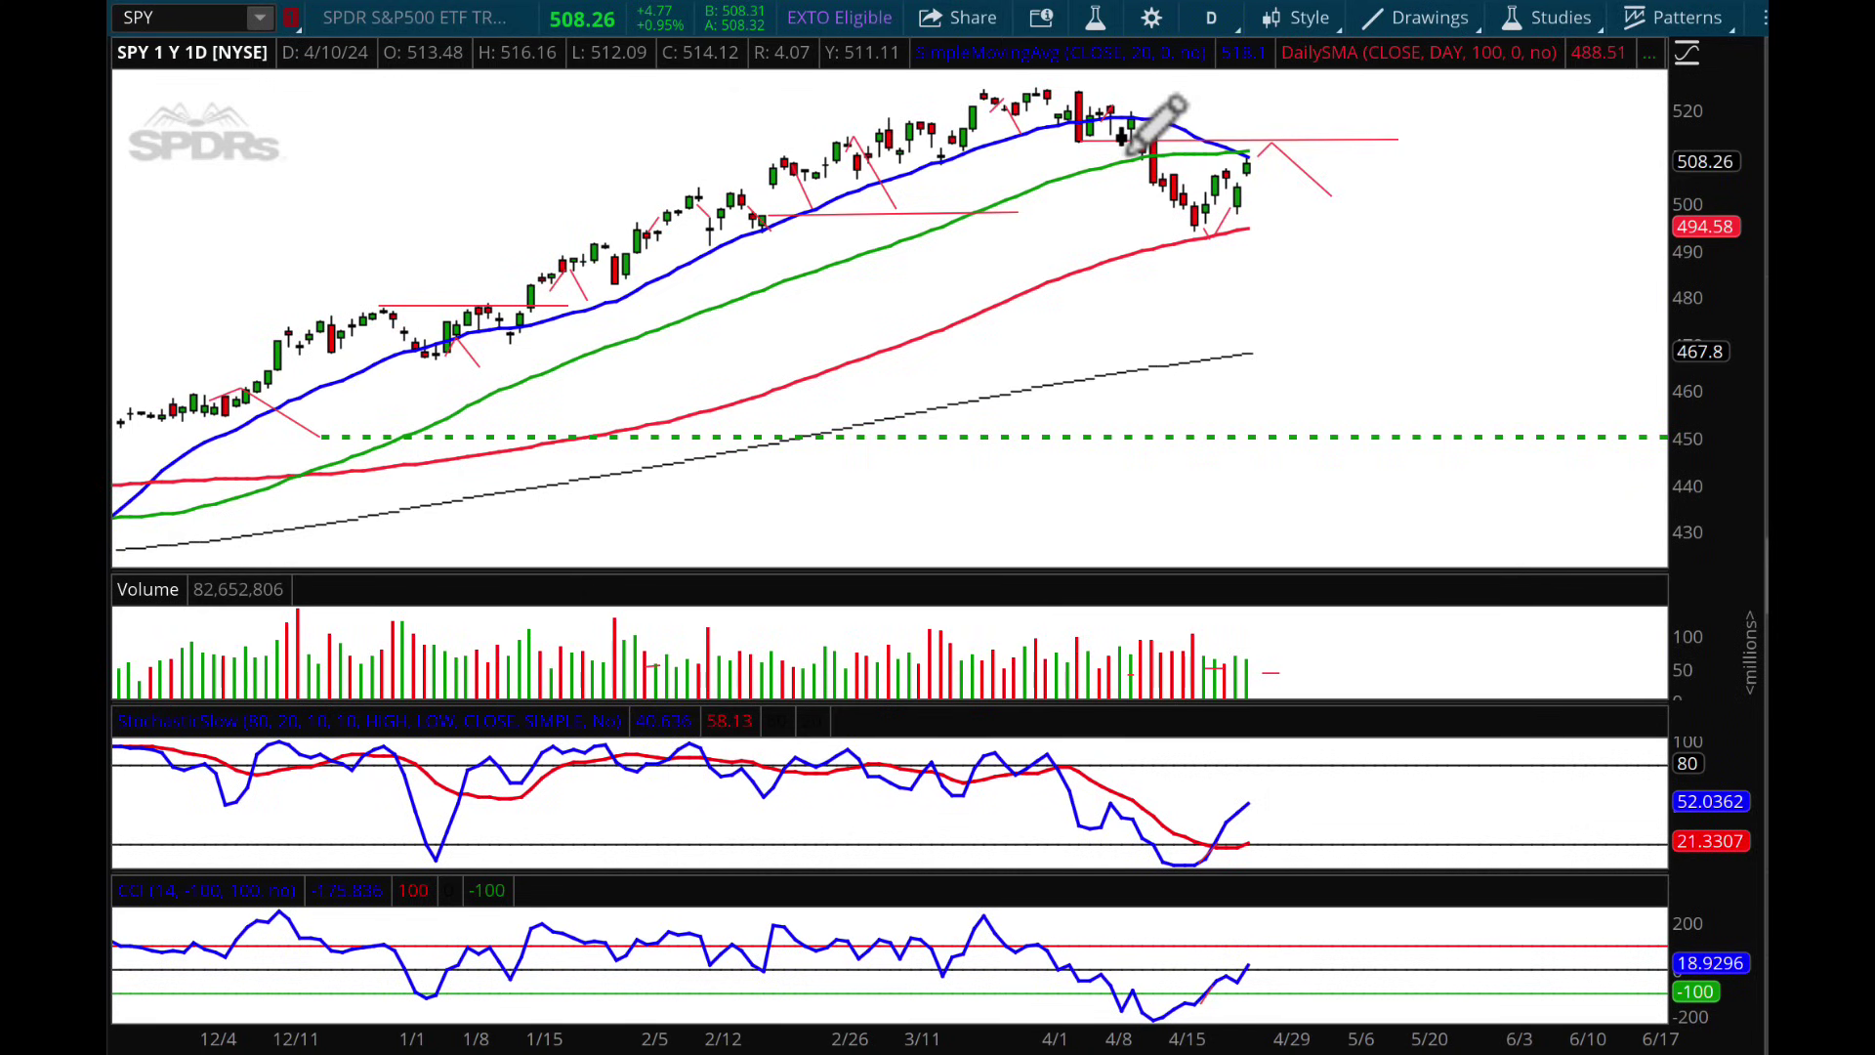
# - Examine SPY on the 3 Y : W weekly chart, and return to the 1 Y : 1D daily chart
pyautogui.click(1213, 17)
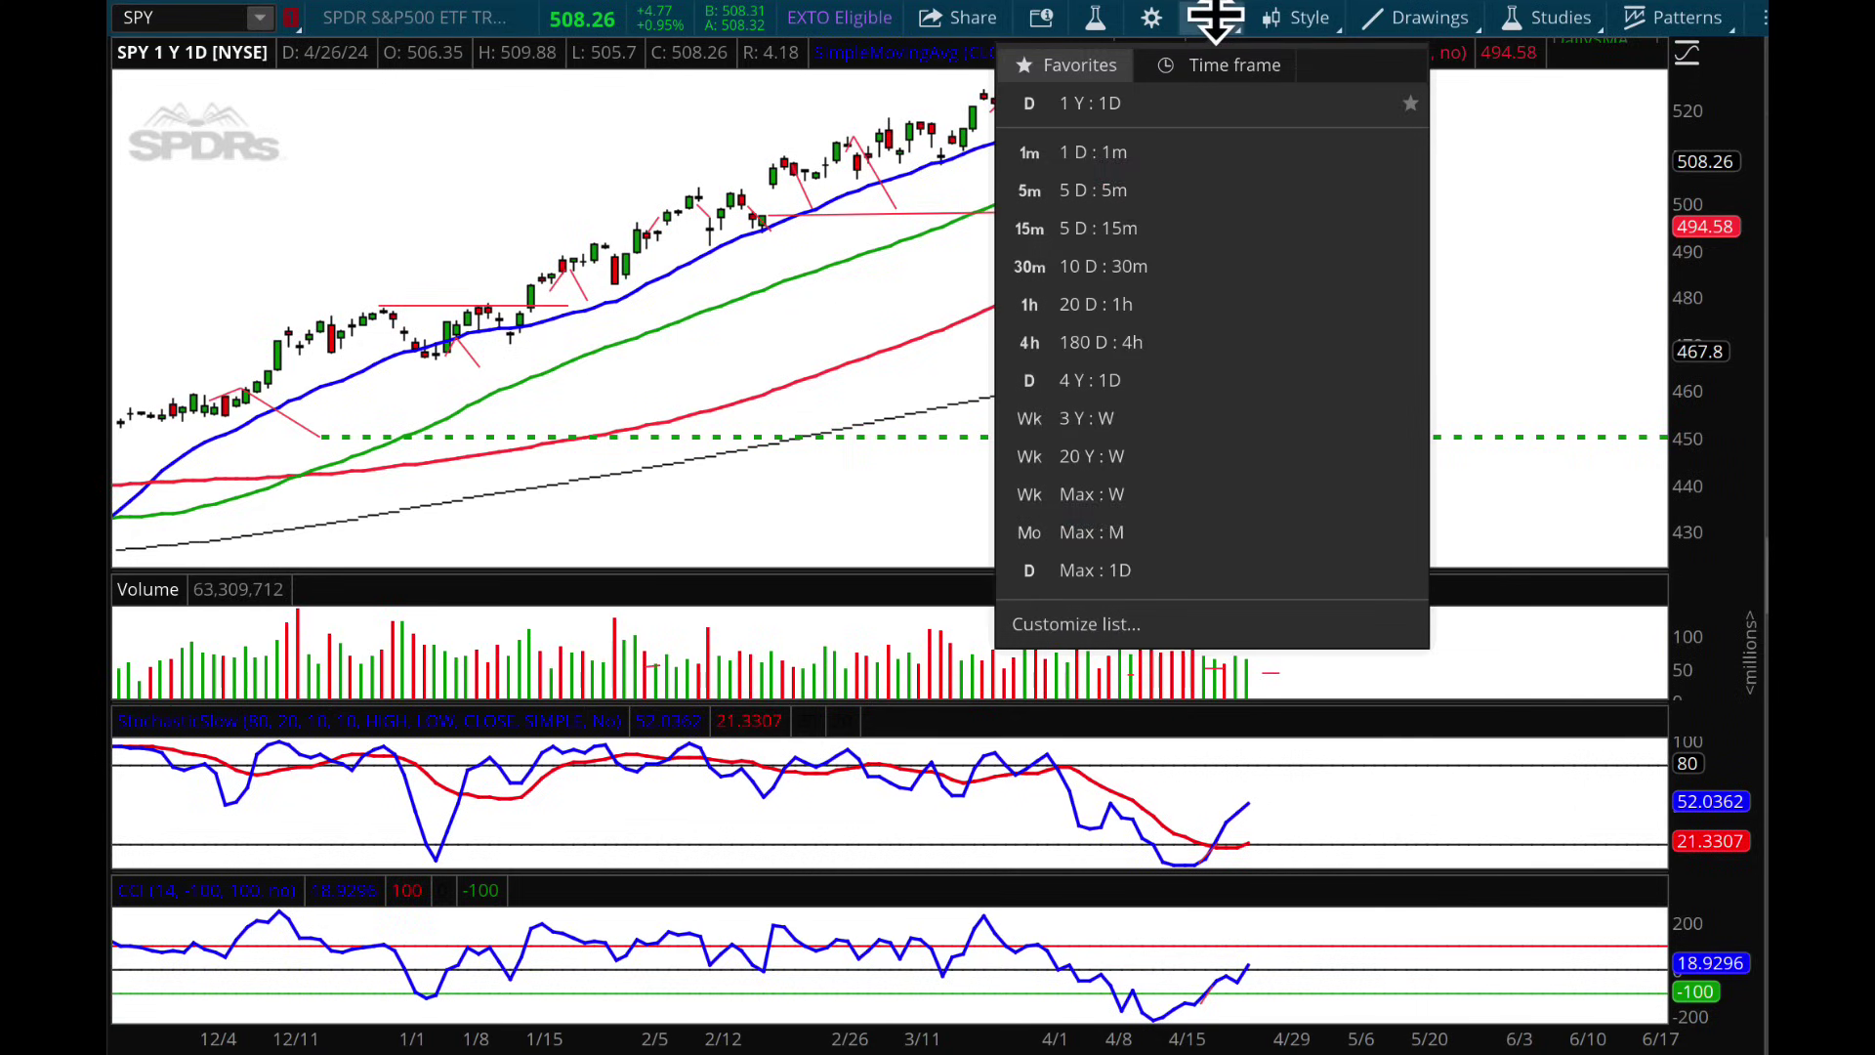
pyautogui.click(1086, 420)
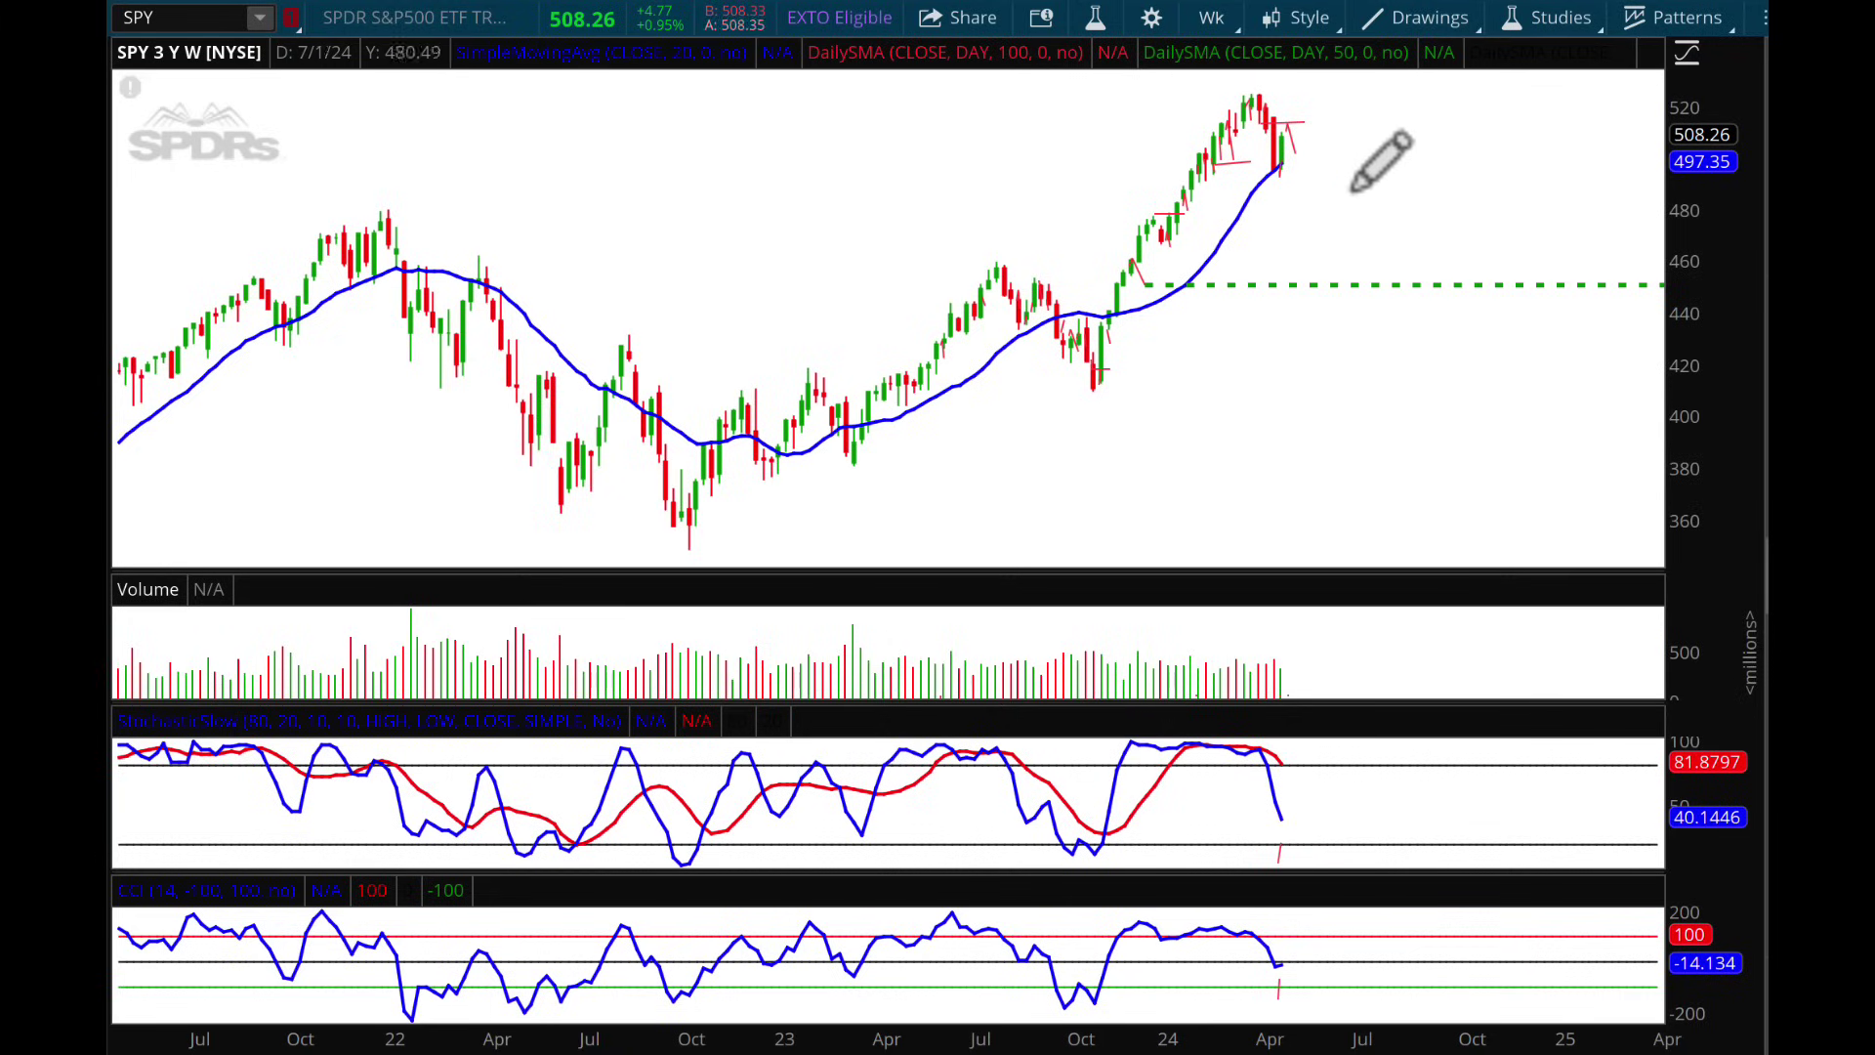
pyautogui.click(1209, 18)
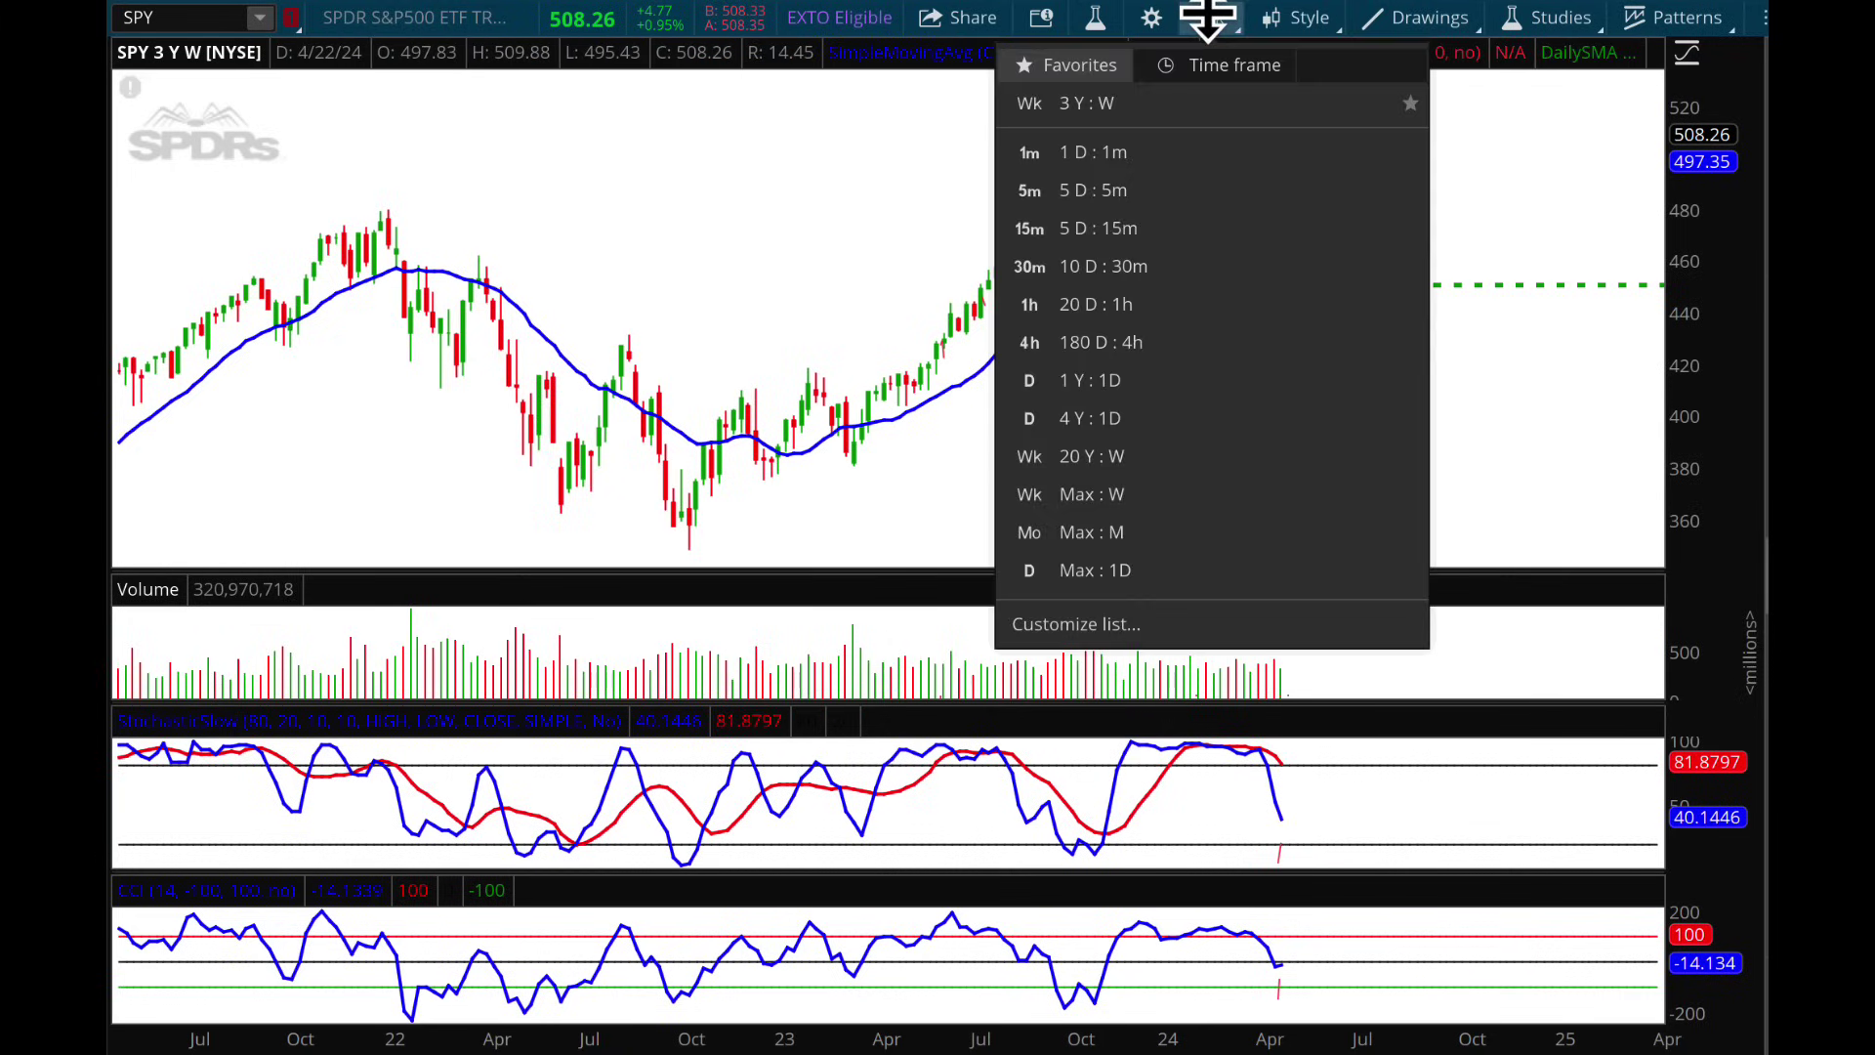
pyautogui.click(1060, 379)
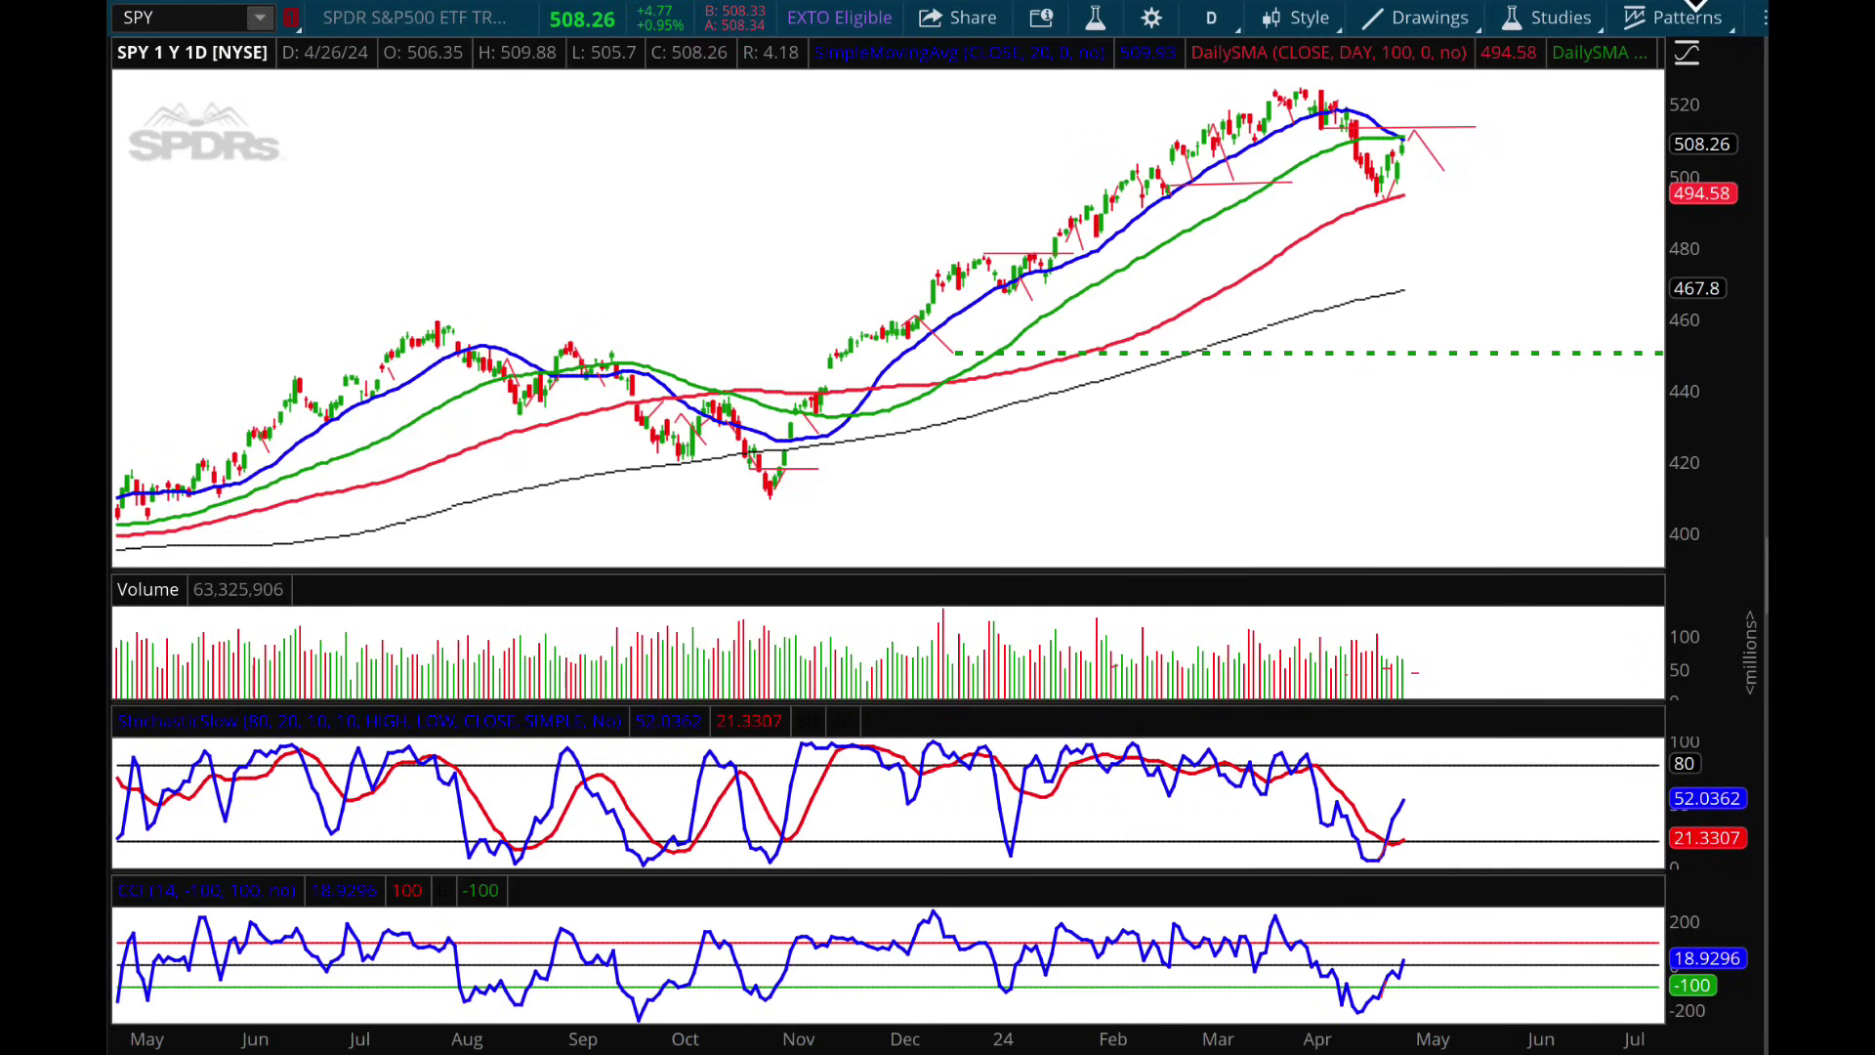
# - Load the saved WMR Charts grid and show the symbol VIX in it, enlarged to the candles from late January 2024 onward
pyautogui.click(1692, 8)
pyautogui.moveTo(1644, 238)
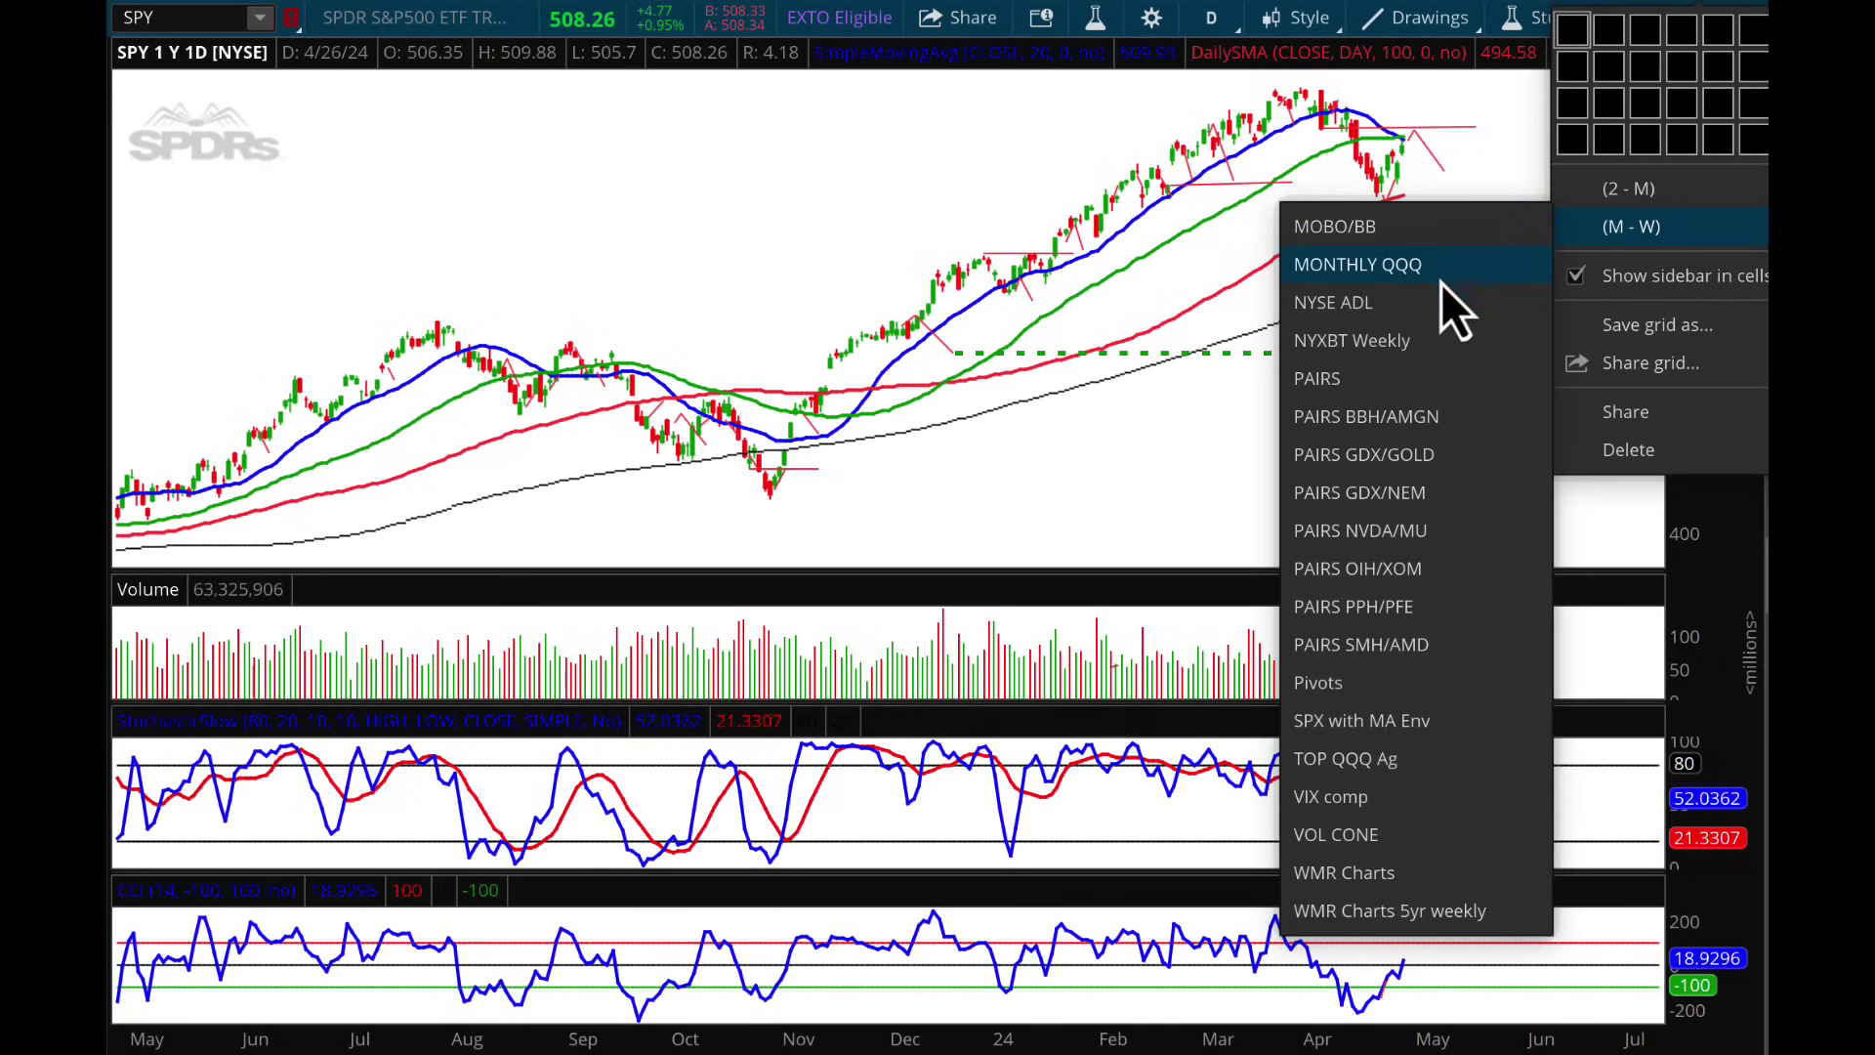
pyautogui.click(1340, 879)
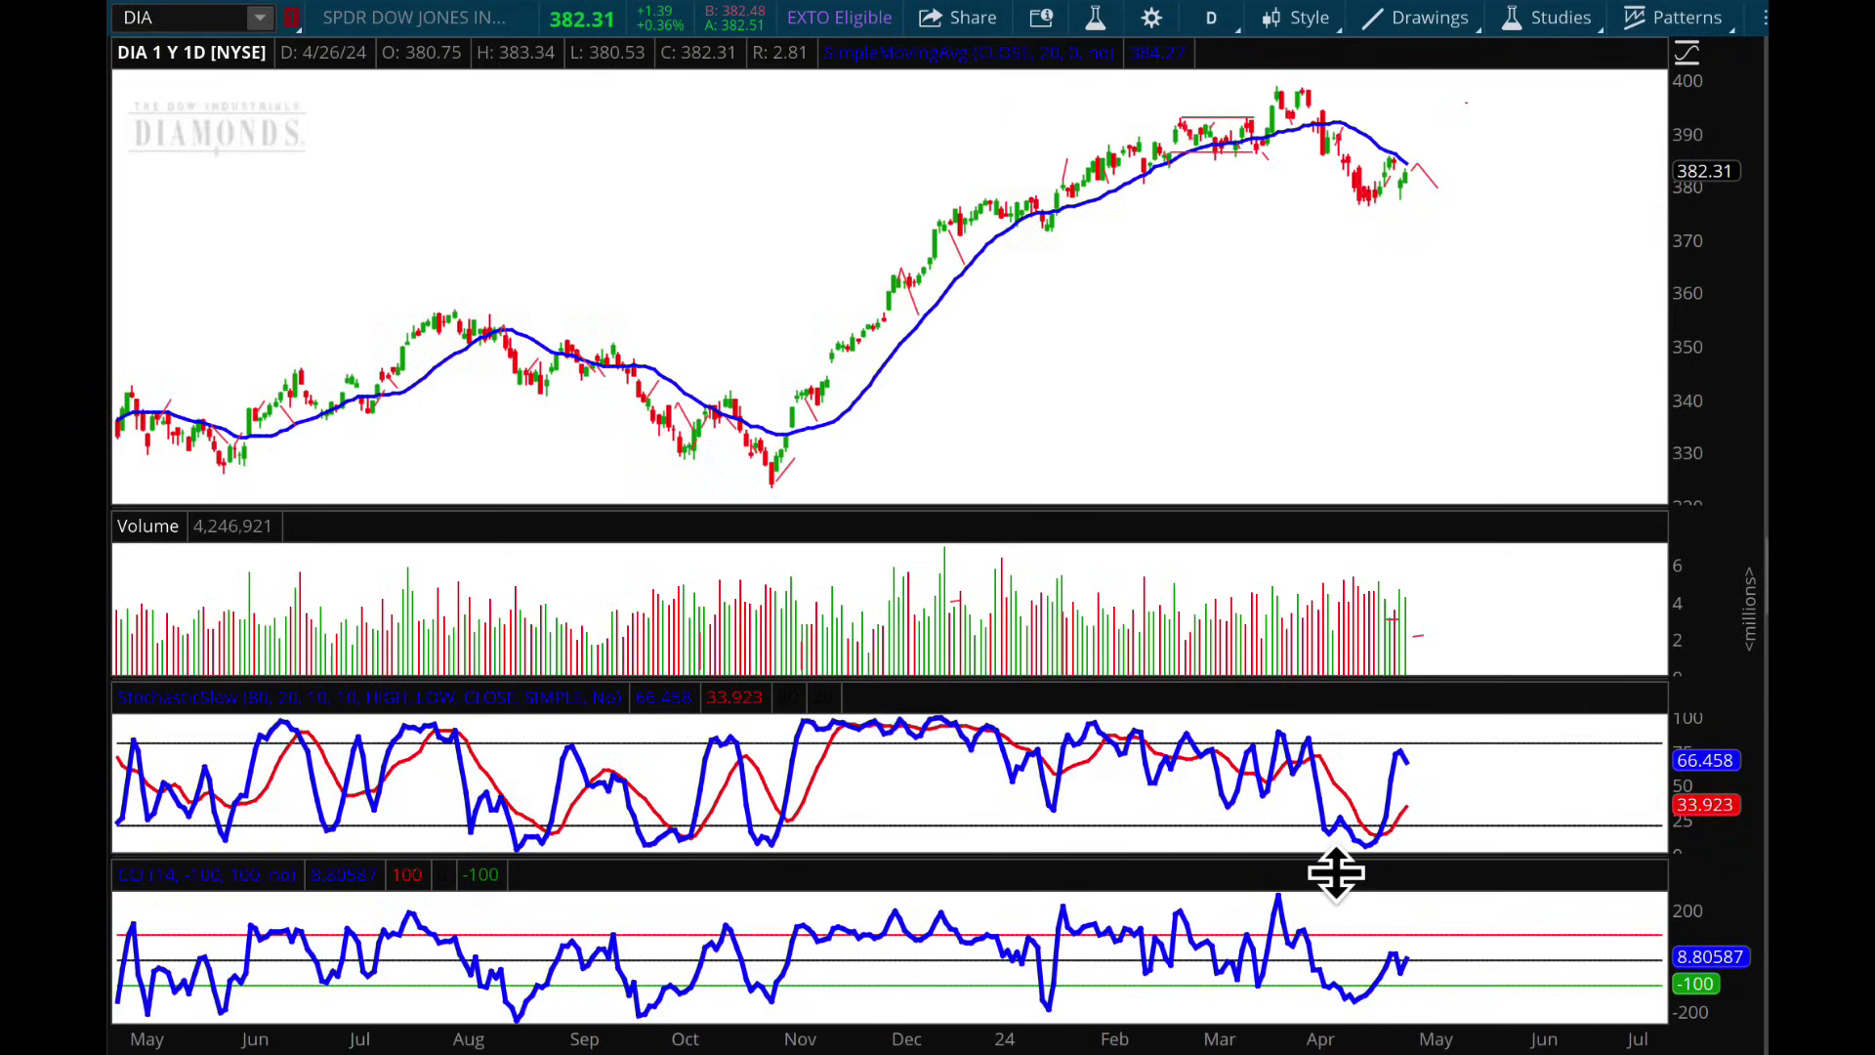
pyautogui.click(223, 17)
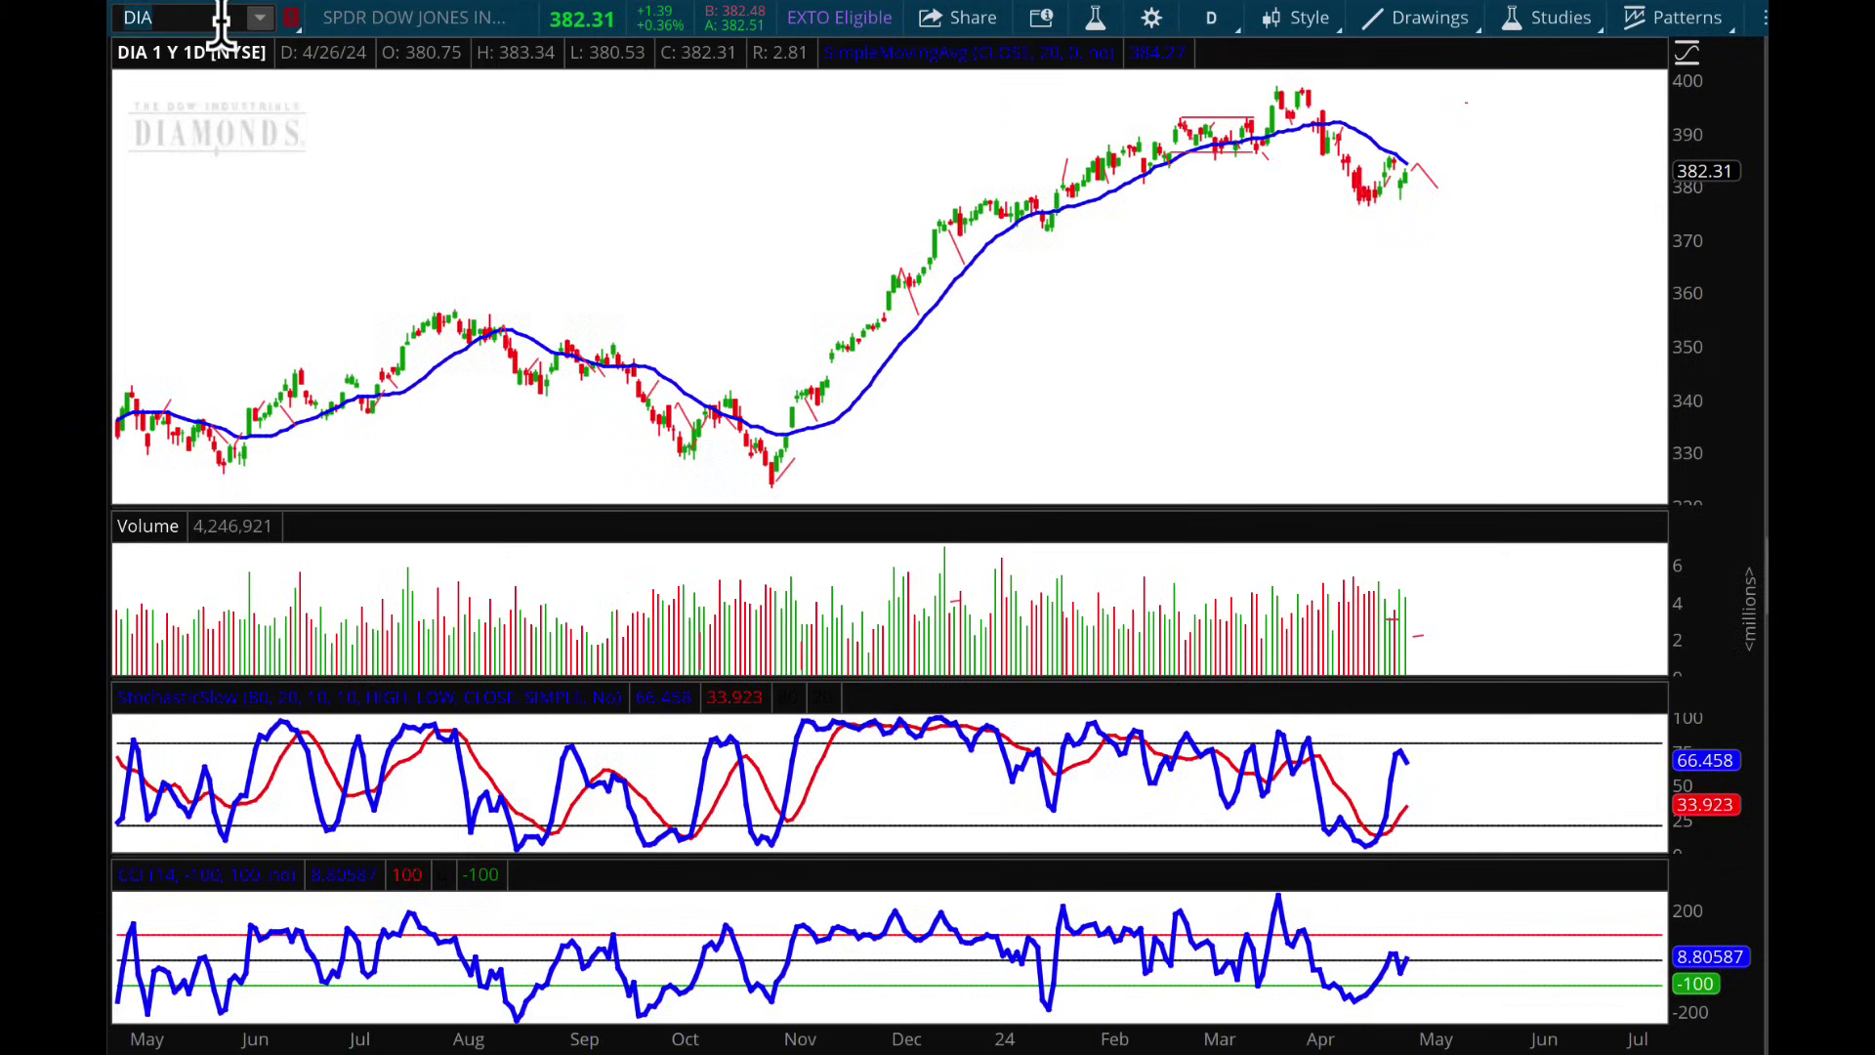
pyautogui.write('VIX')
pyautogui.press('Return')
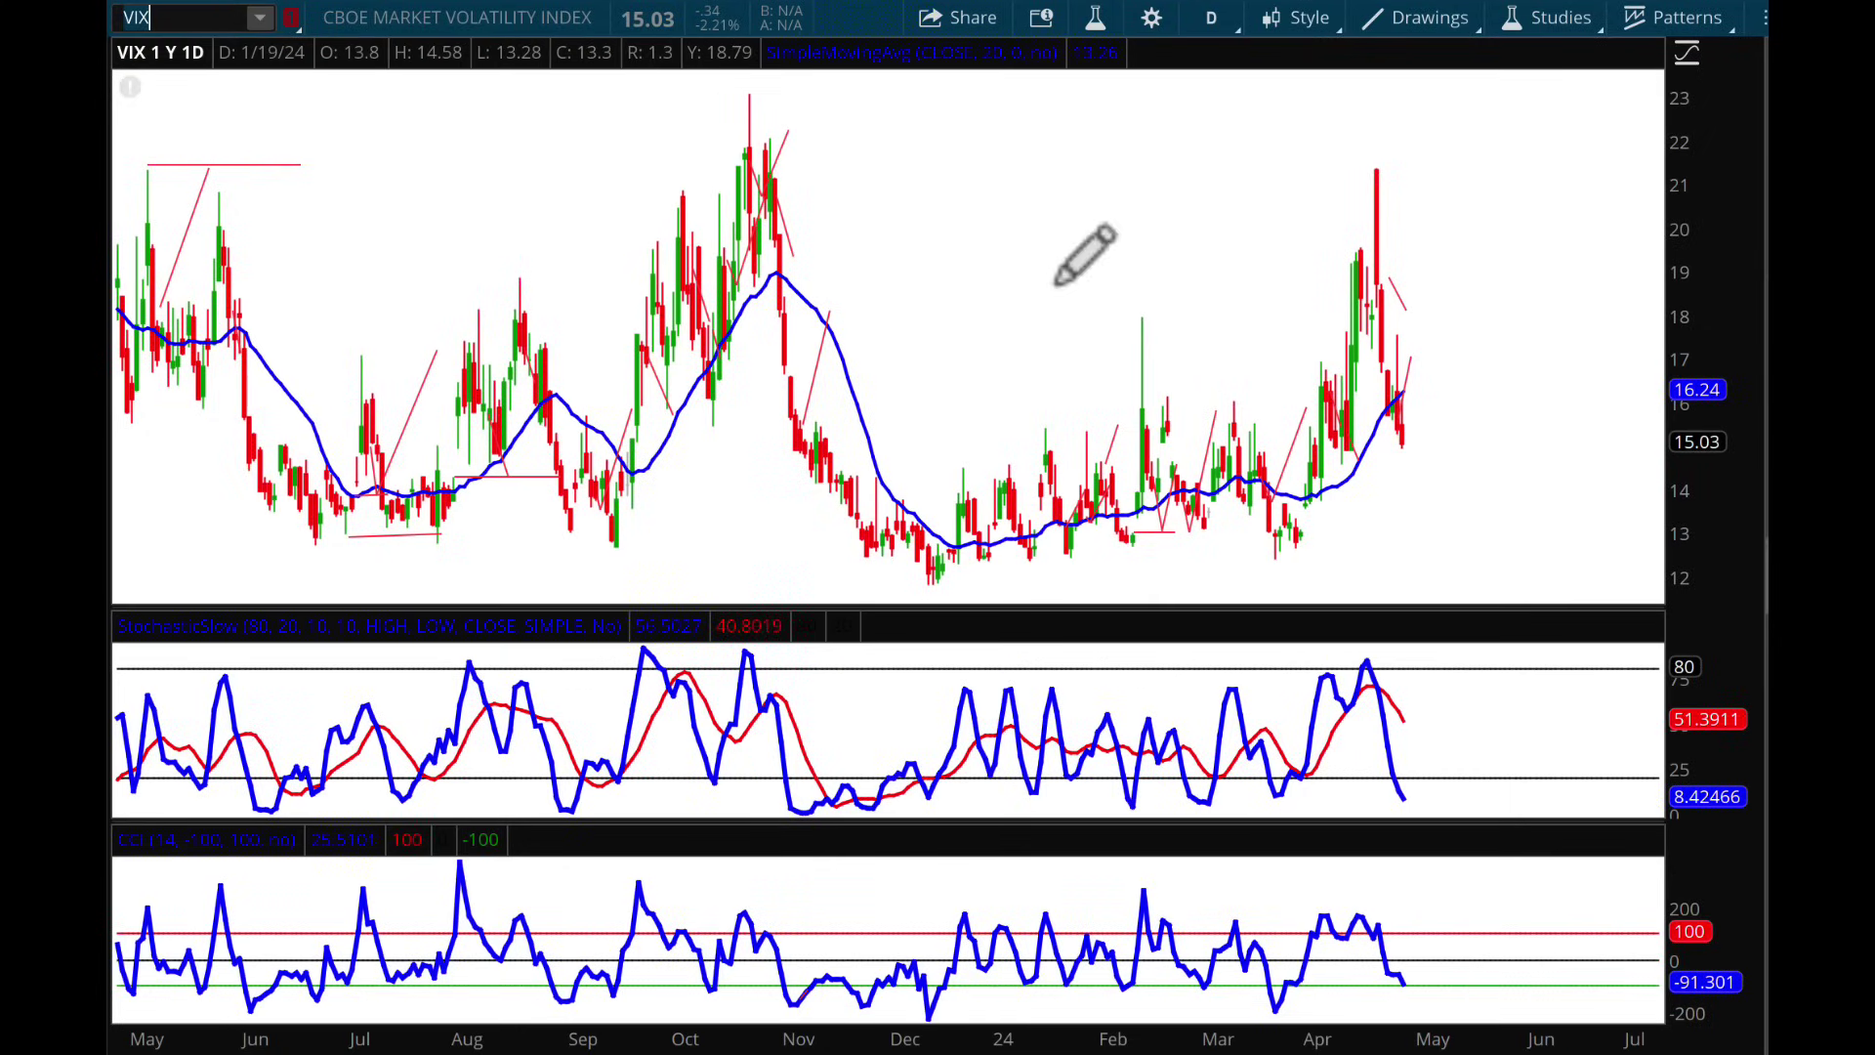
pyautogui.moveTo(1079, 255)
pyautogui.mouseDown()
pyautogui.moveTo(1521, 343)
pyautogui.moveTo(1544, 313)
pyautogui.mouseUp()
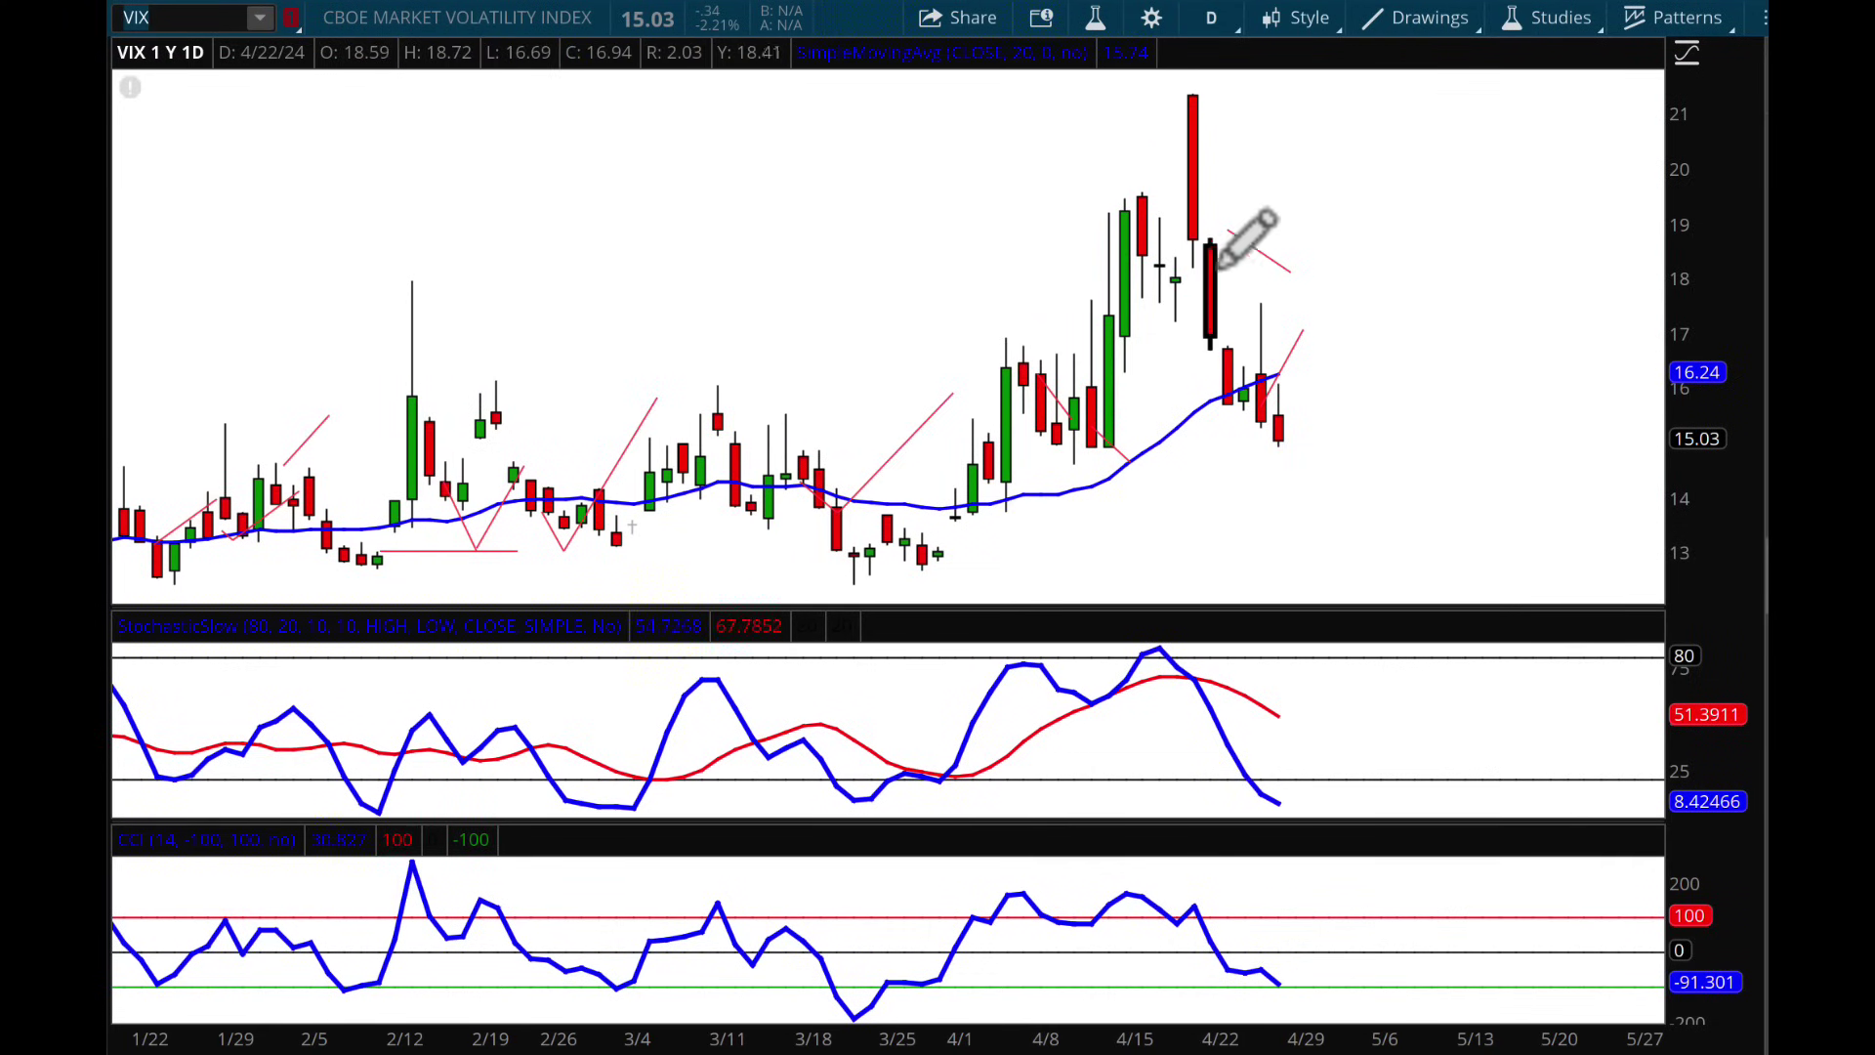
# - Draw a short falling trendline on VIX from the last candle's close to about 14.57 on 4/30/24, and a rising line from its end to about 18.4
pyautogui.click(1289, 442)
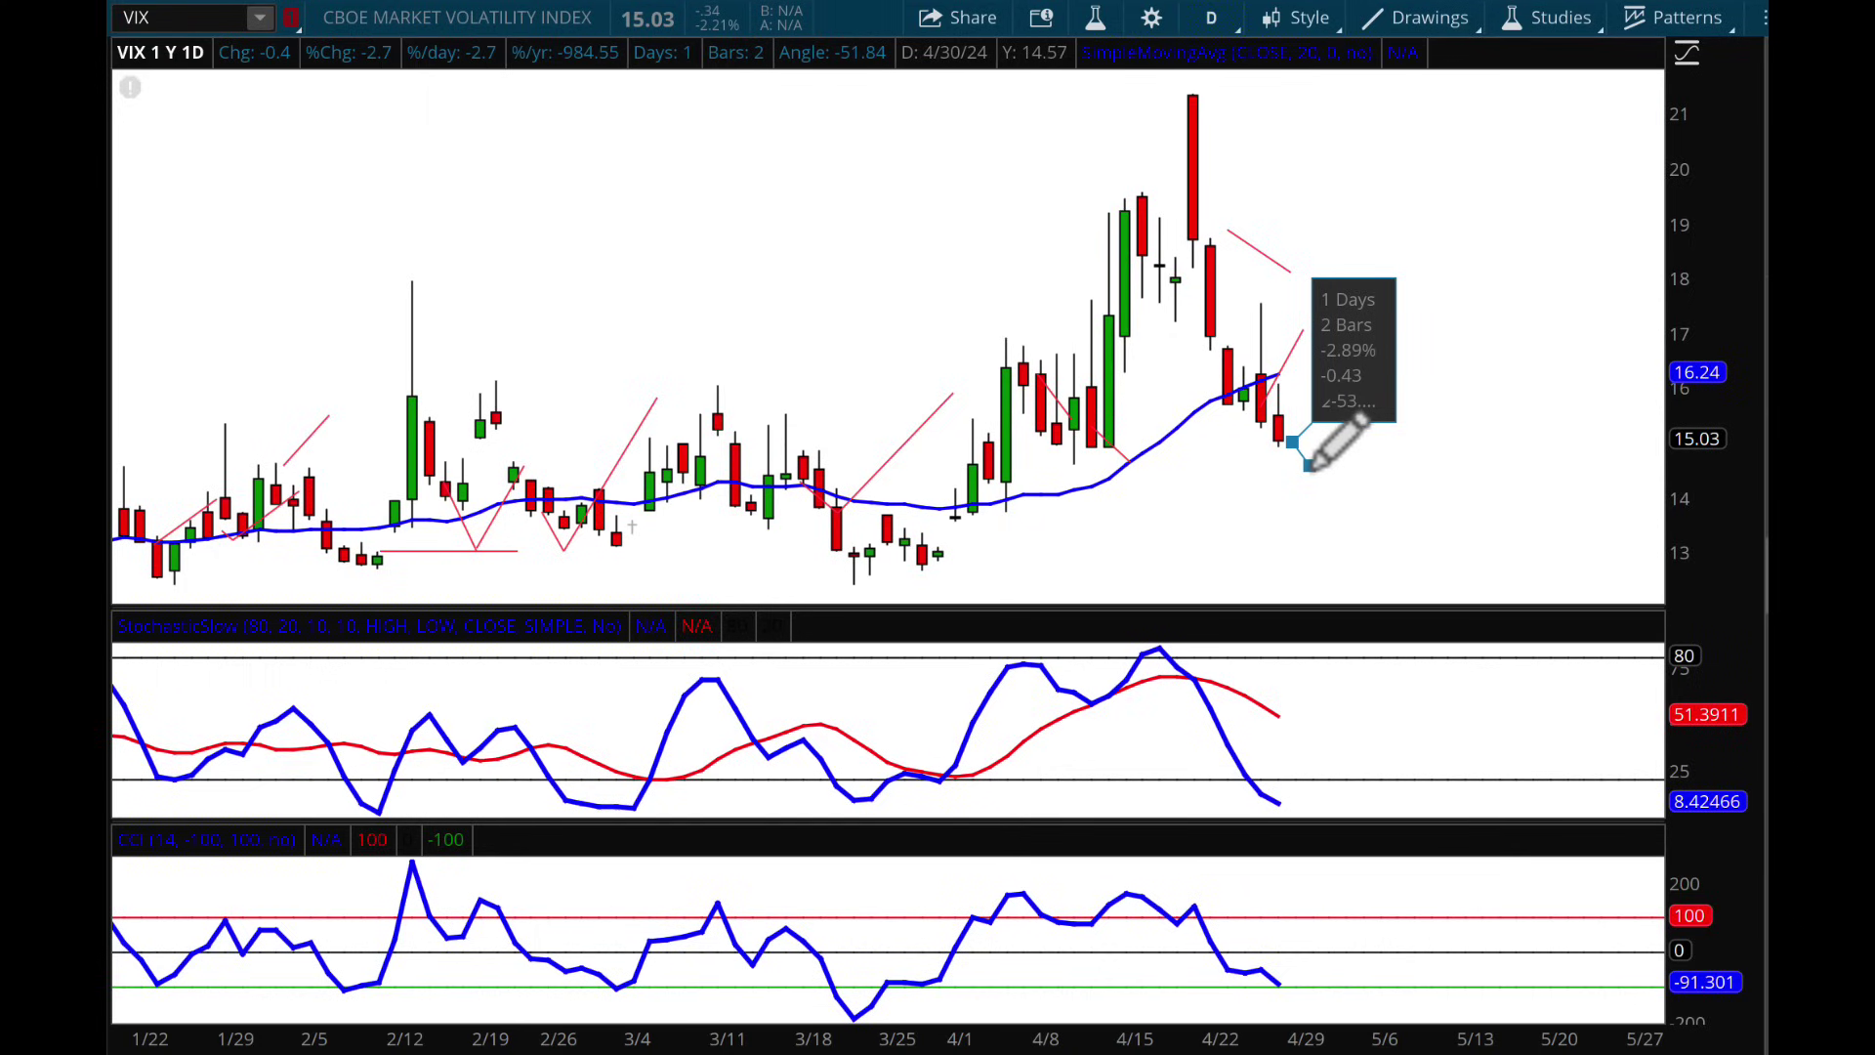
pyautogui.click(1309, 466)
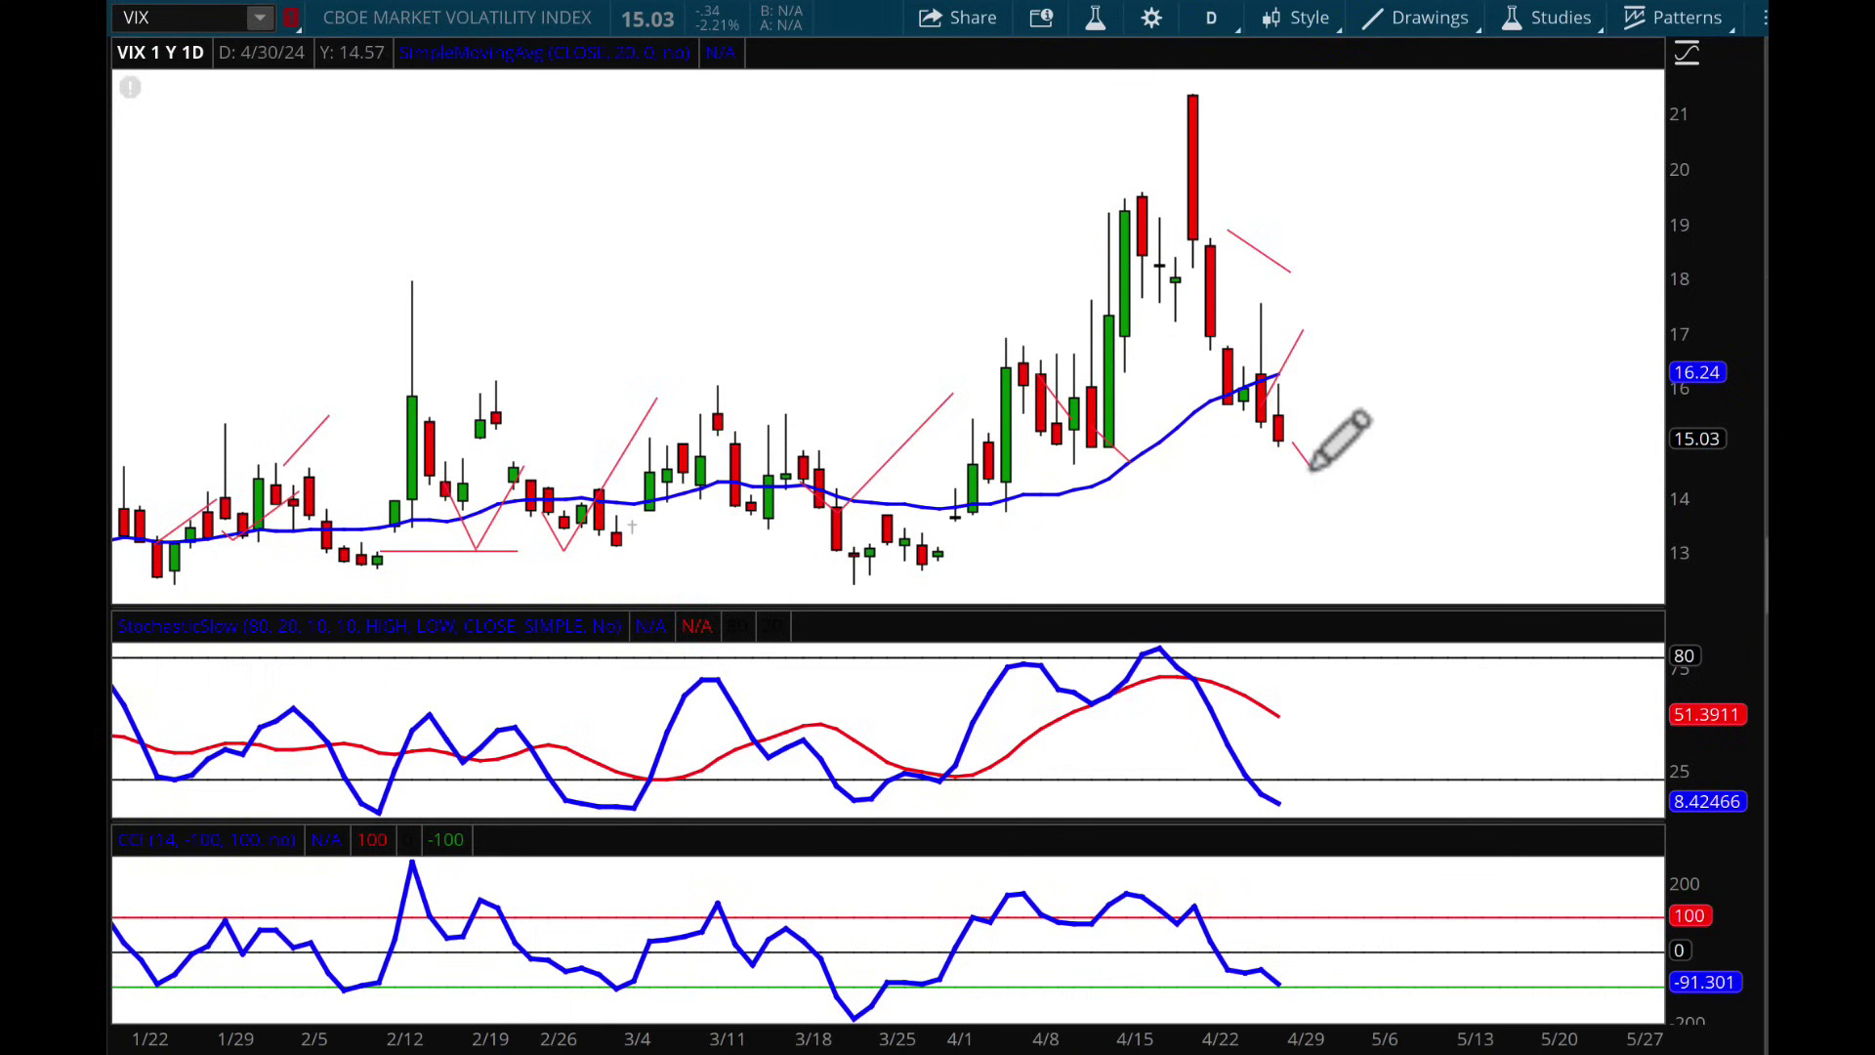
pyautogui.click(1310, 466)
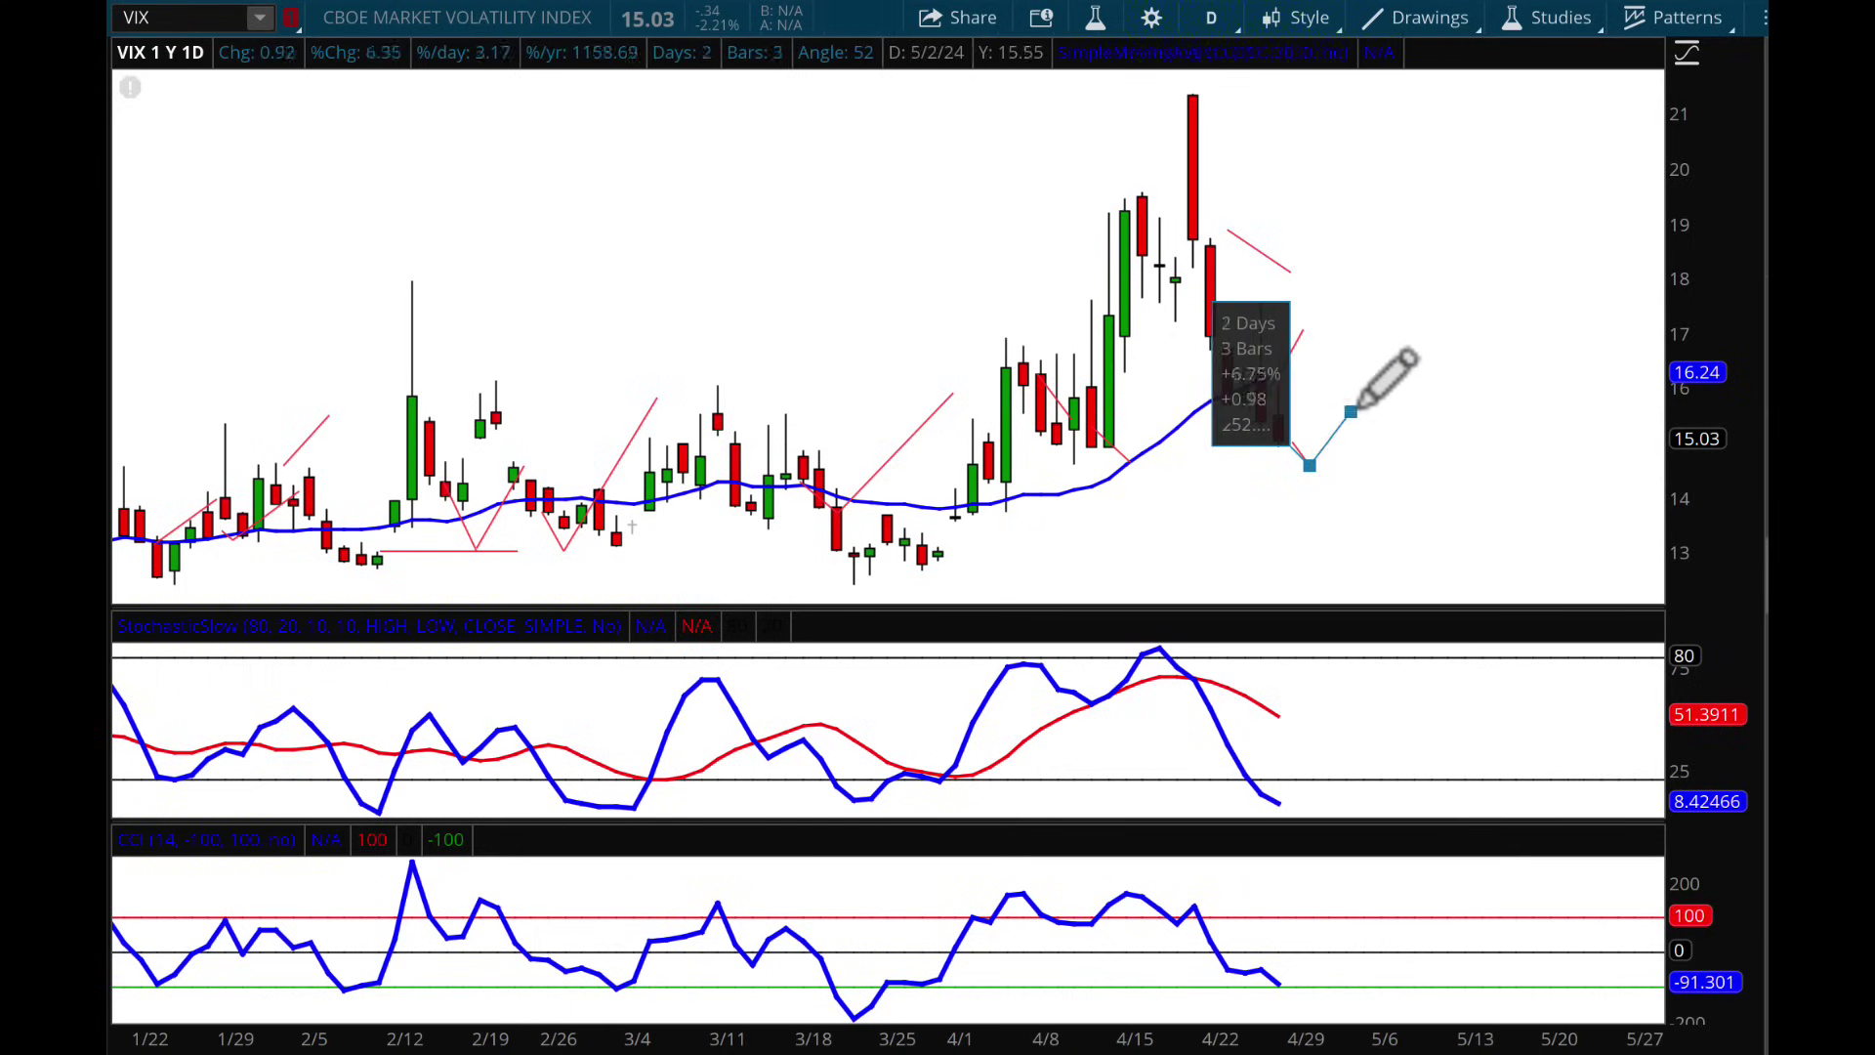
pyautogui.click(1472, 258)
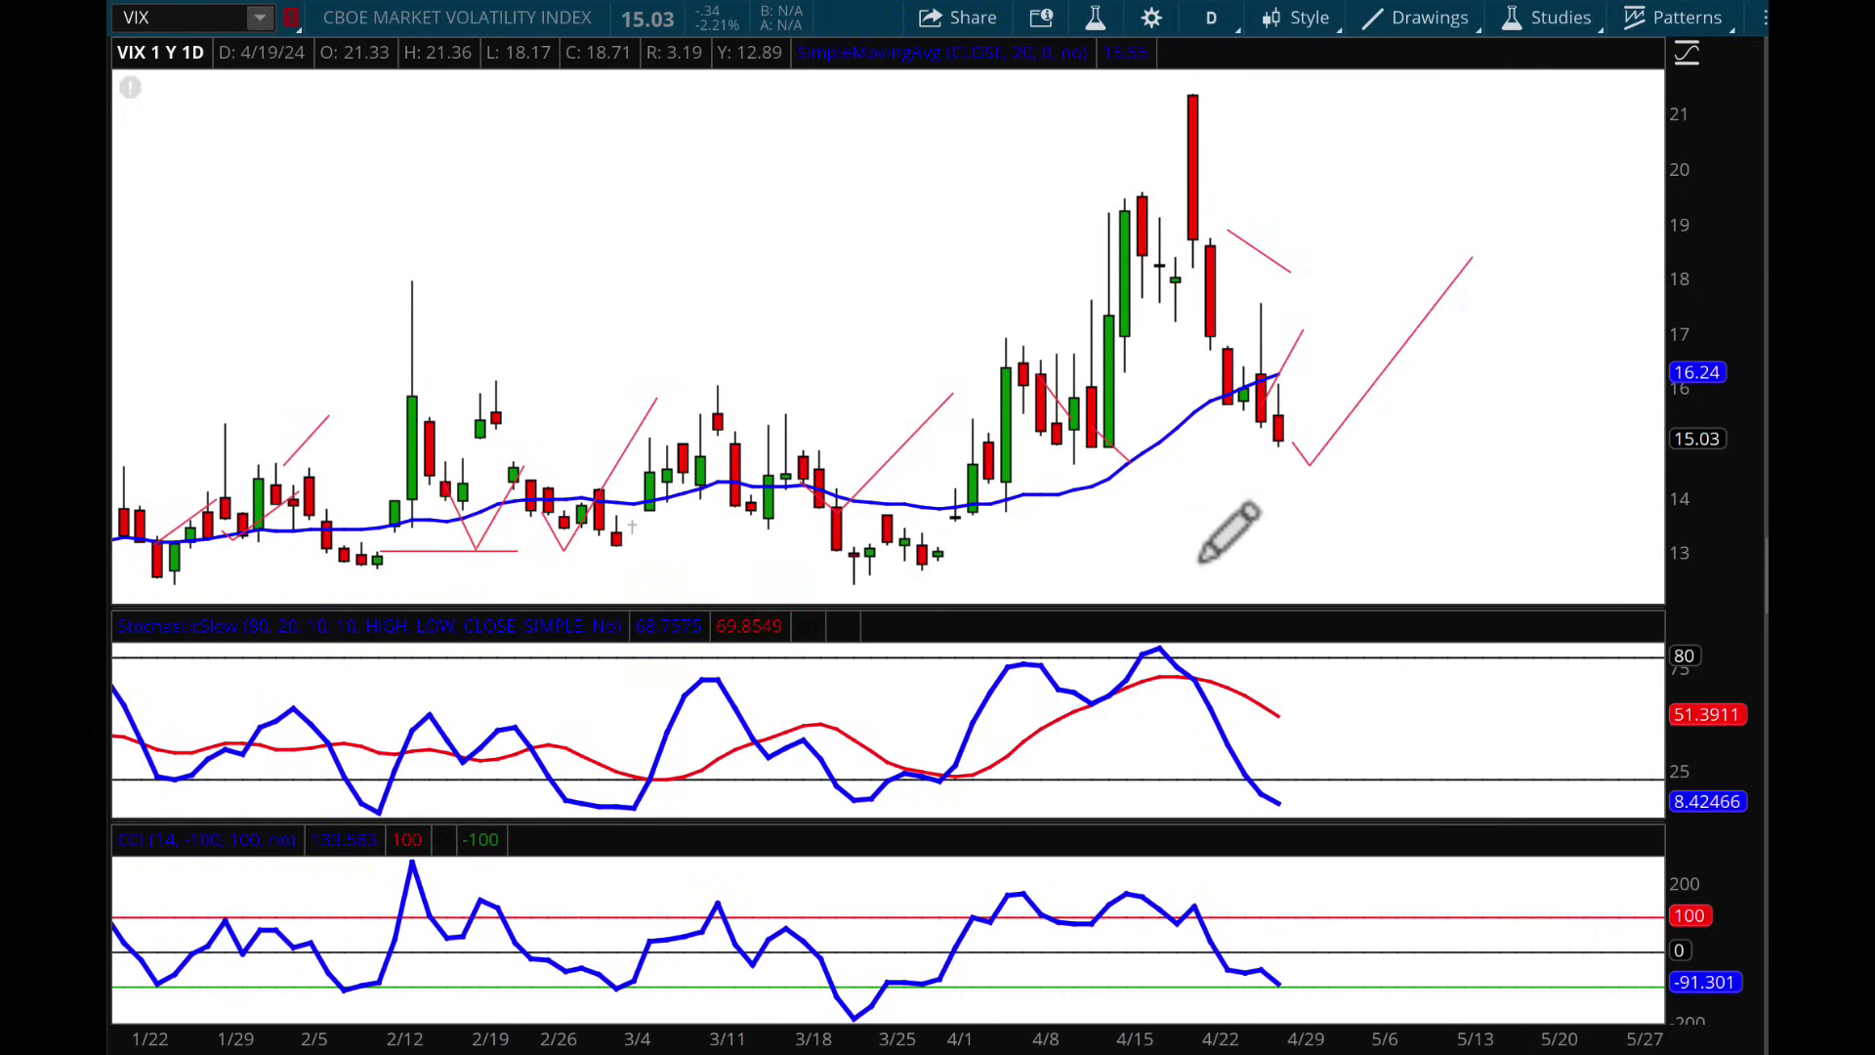
pyautogui.moveTo(1308, 455)
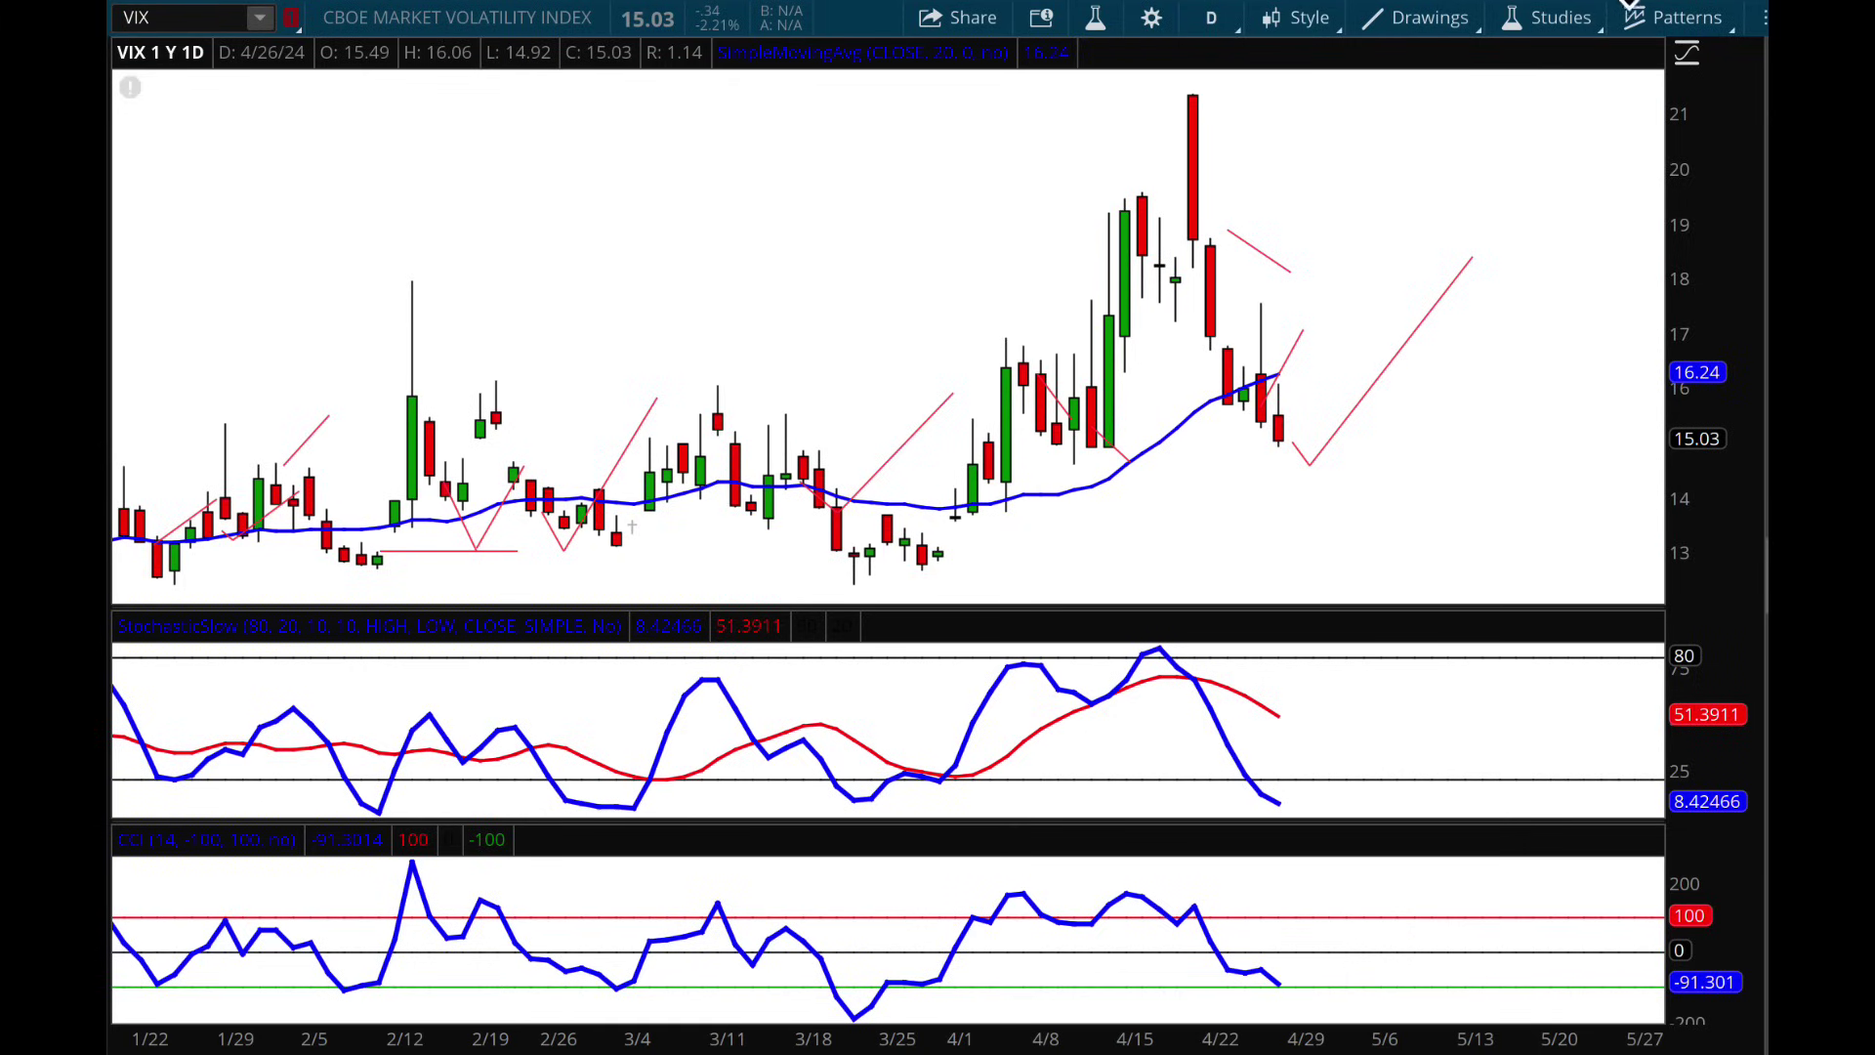
# - Load the Bollinger 3 STD grid with META from February 2024 onward, and mark about 490 down to 430 at the last candle with a double-headed arrow
pyautogui.click(1692, 5)
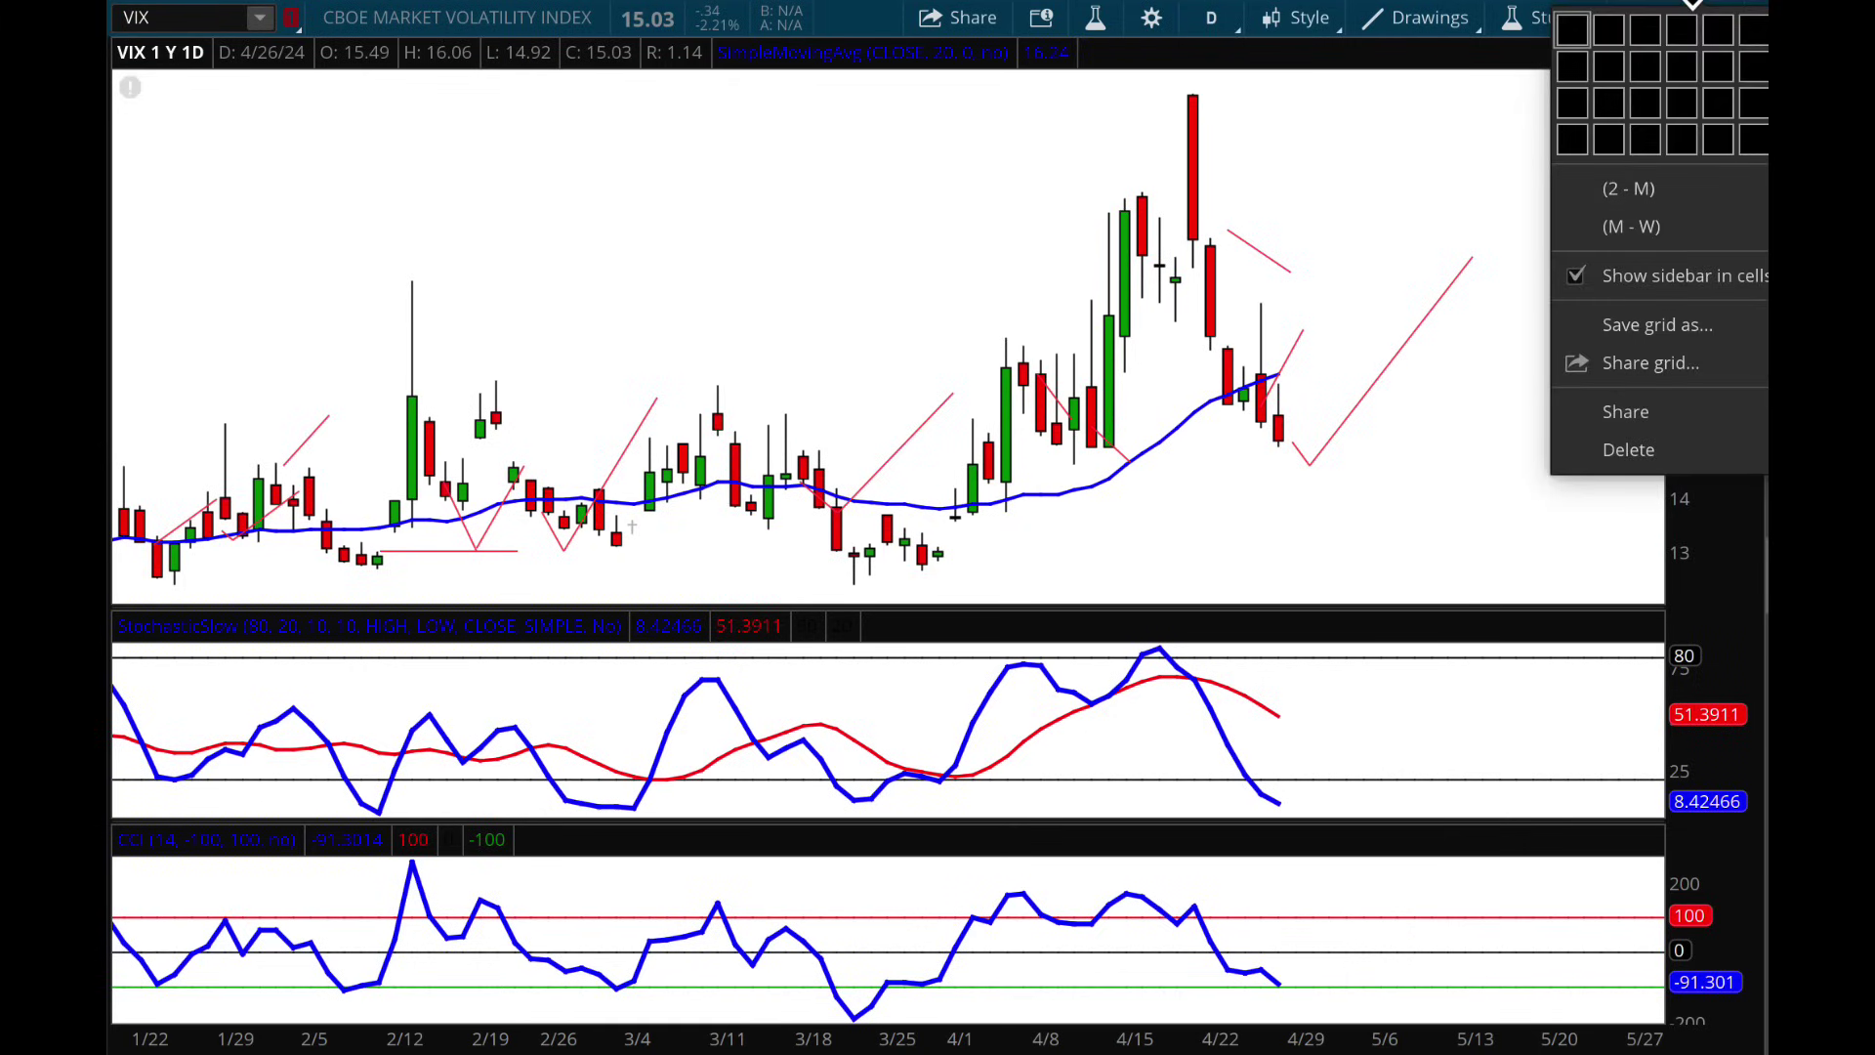
pyautogui.moveTo(1681, 233)
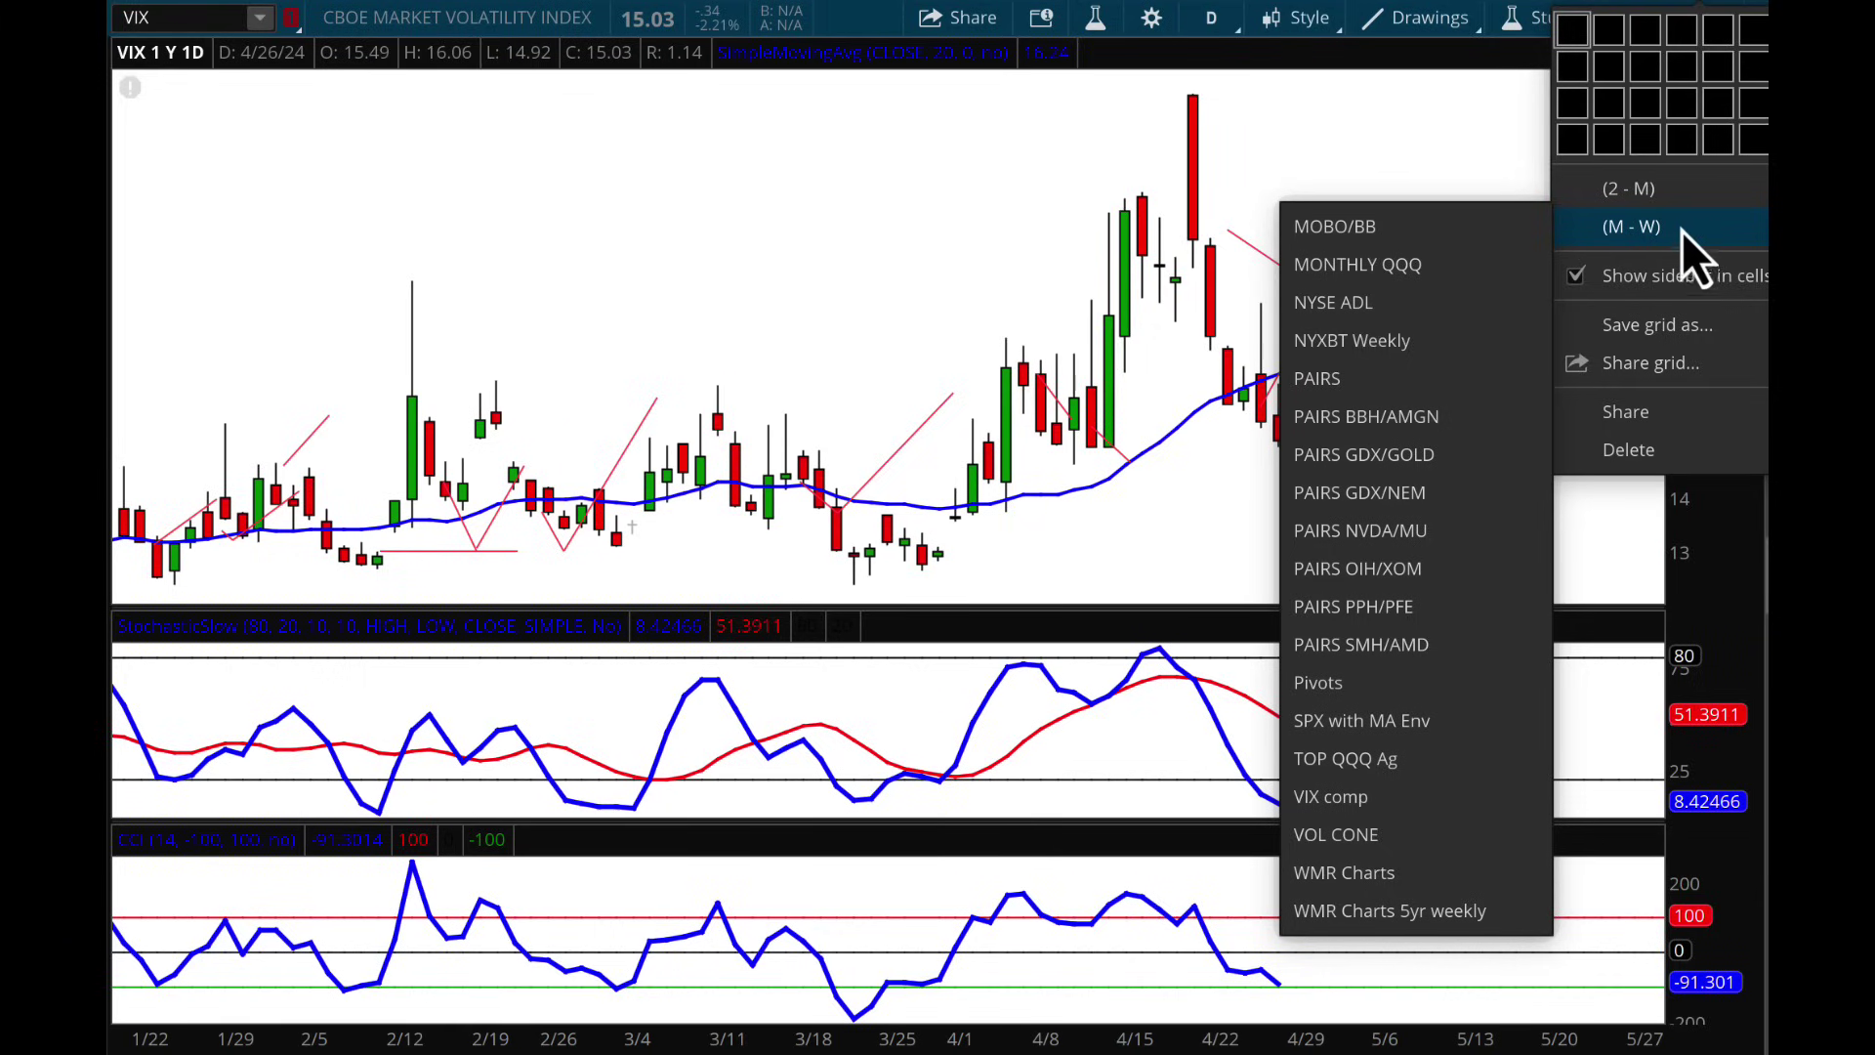
pyautogui.moveTo(1678, 191)
pyautogui.scroll(-5, 1387, 283)
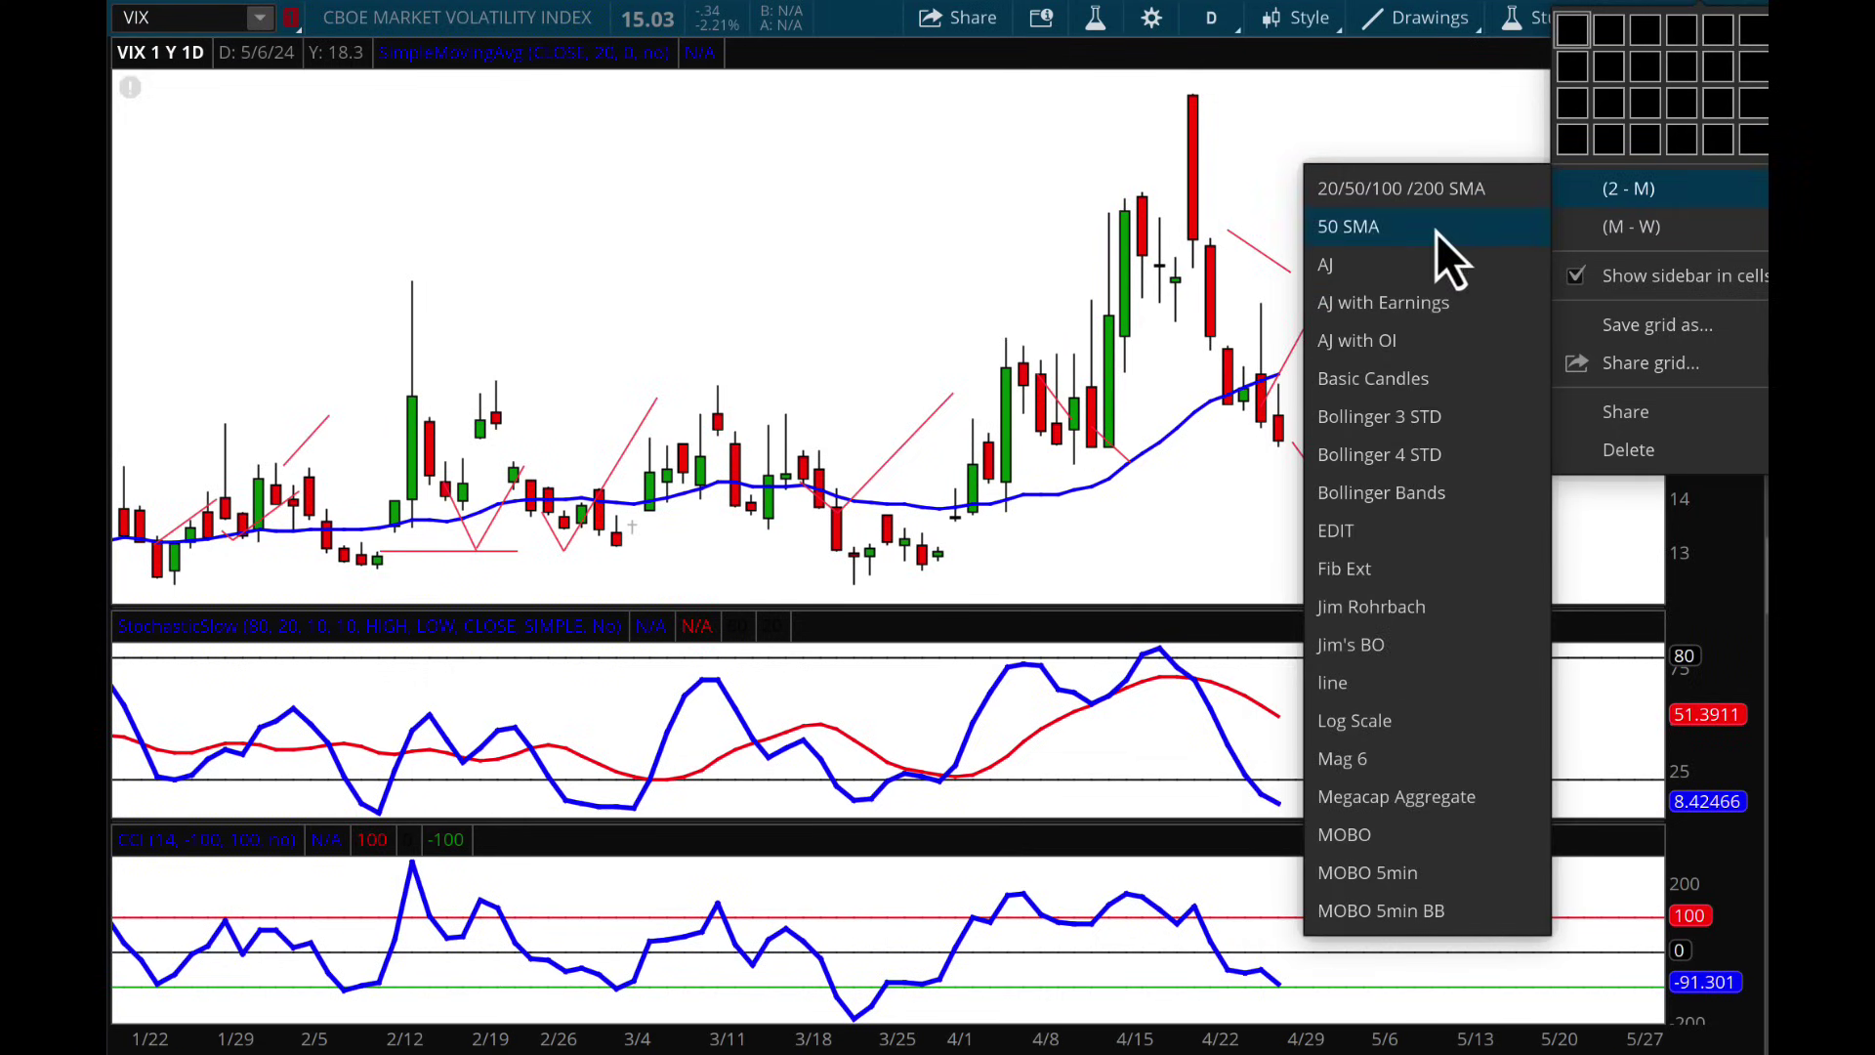
pyautogui.click(1348, 427)
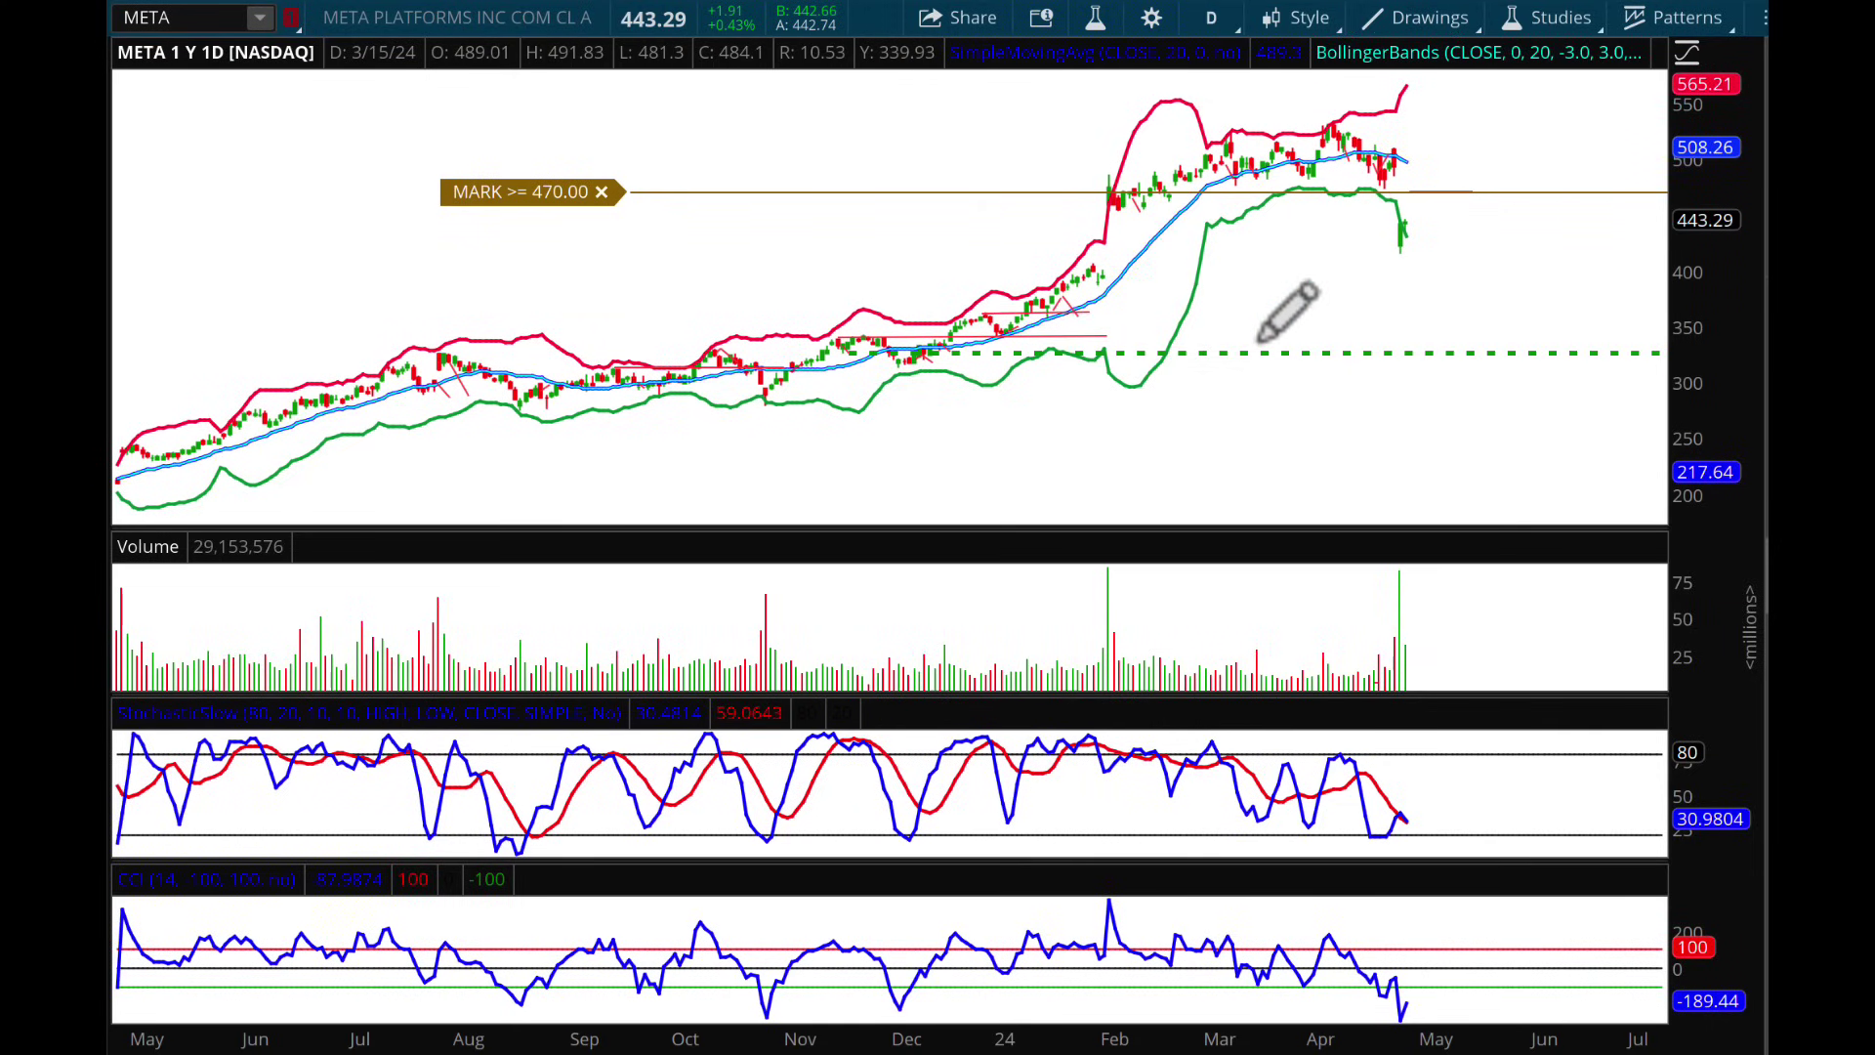
pyautogui.moveTo(1120, 239); pyautogui.dragTo(1580, 237)
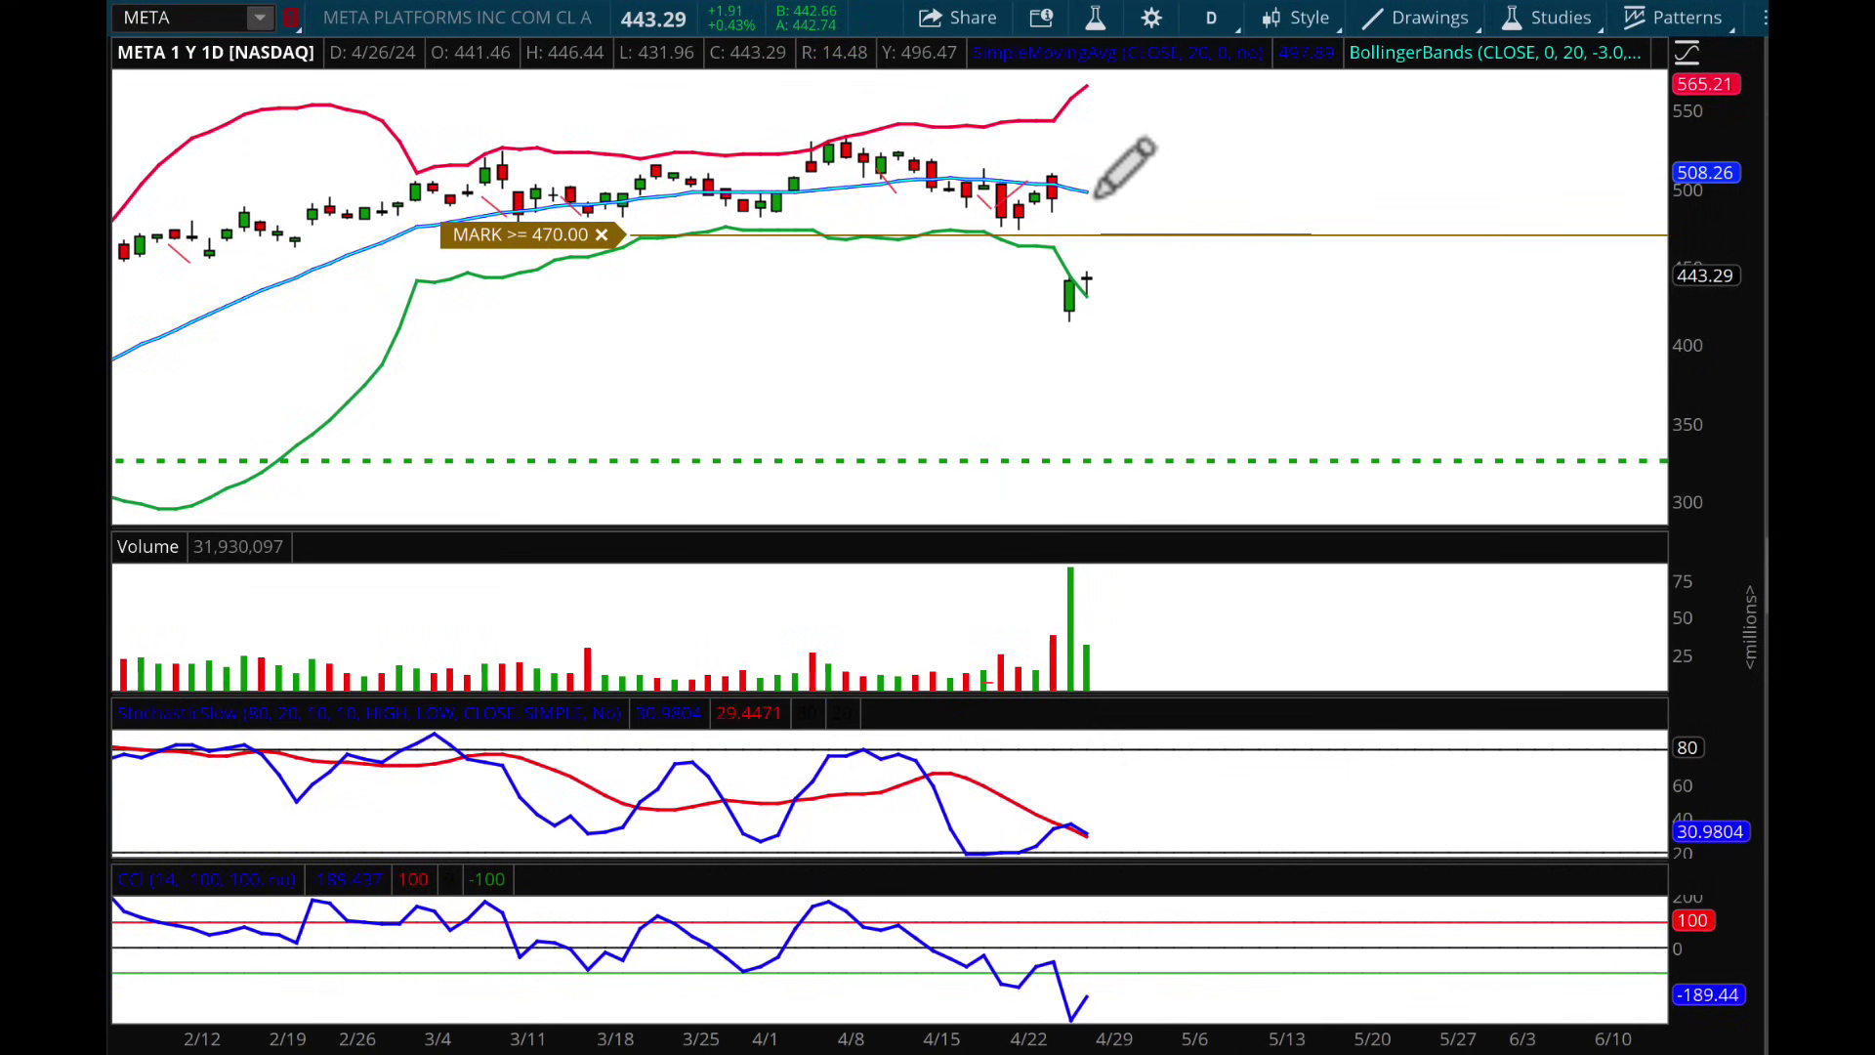
pyautogui.moveTo(1090, 205); pyautogui.dragTo(1091, 298)
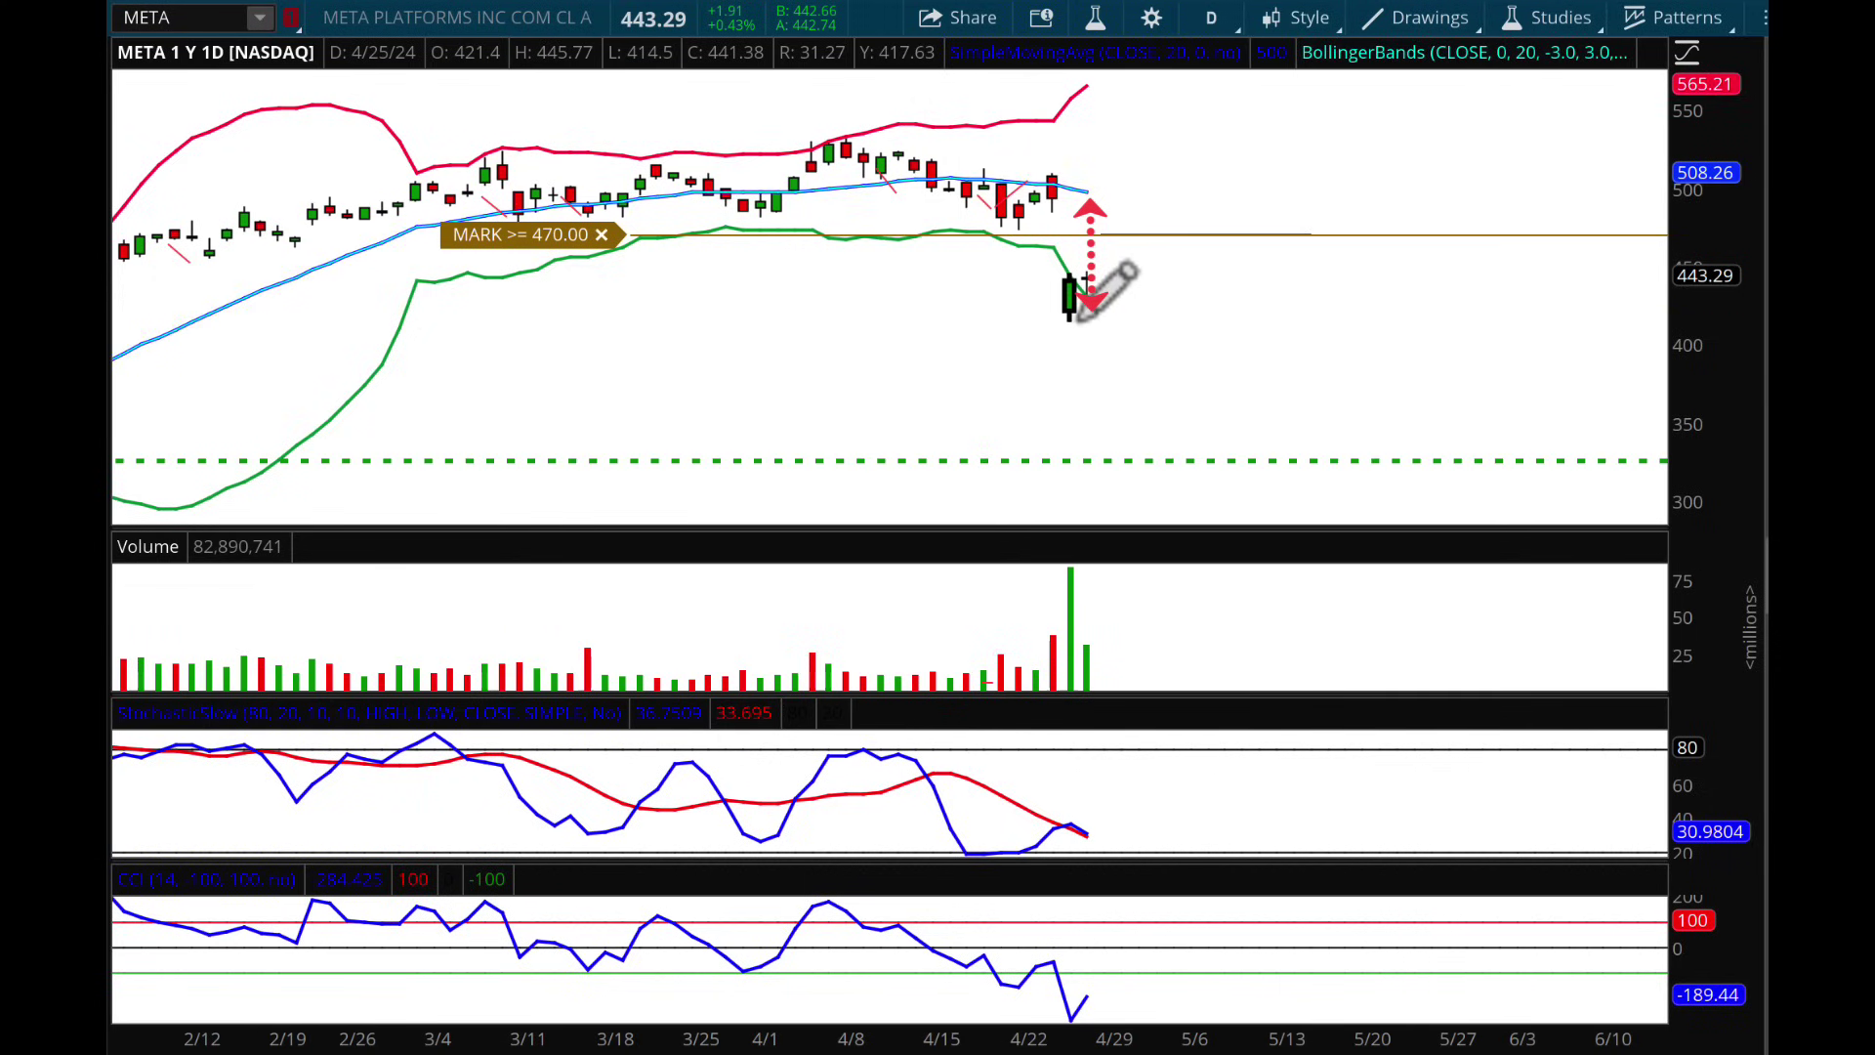
# - Clear the arrow annotations from the META chart and load the symbol SLV in its place
pyautogui.press('Escape')
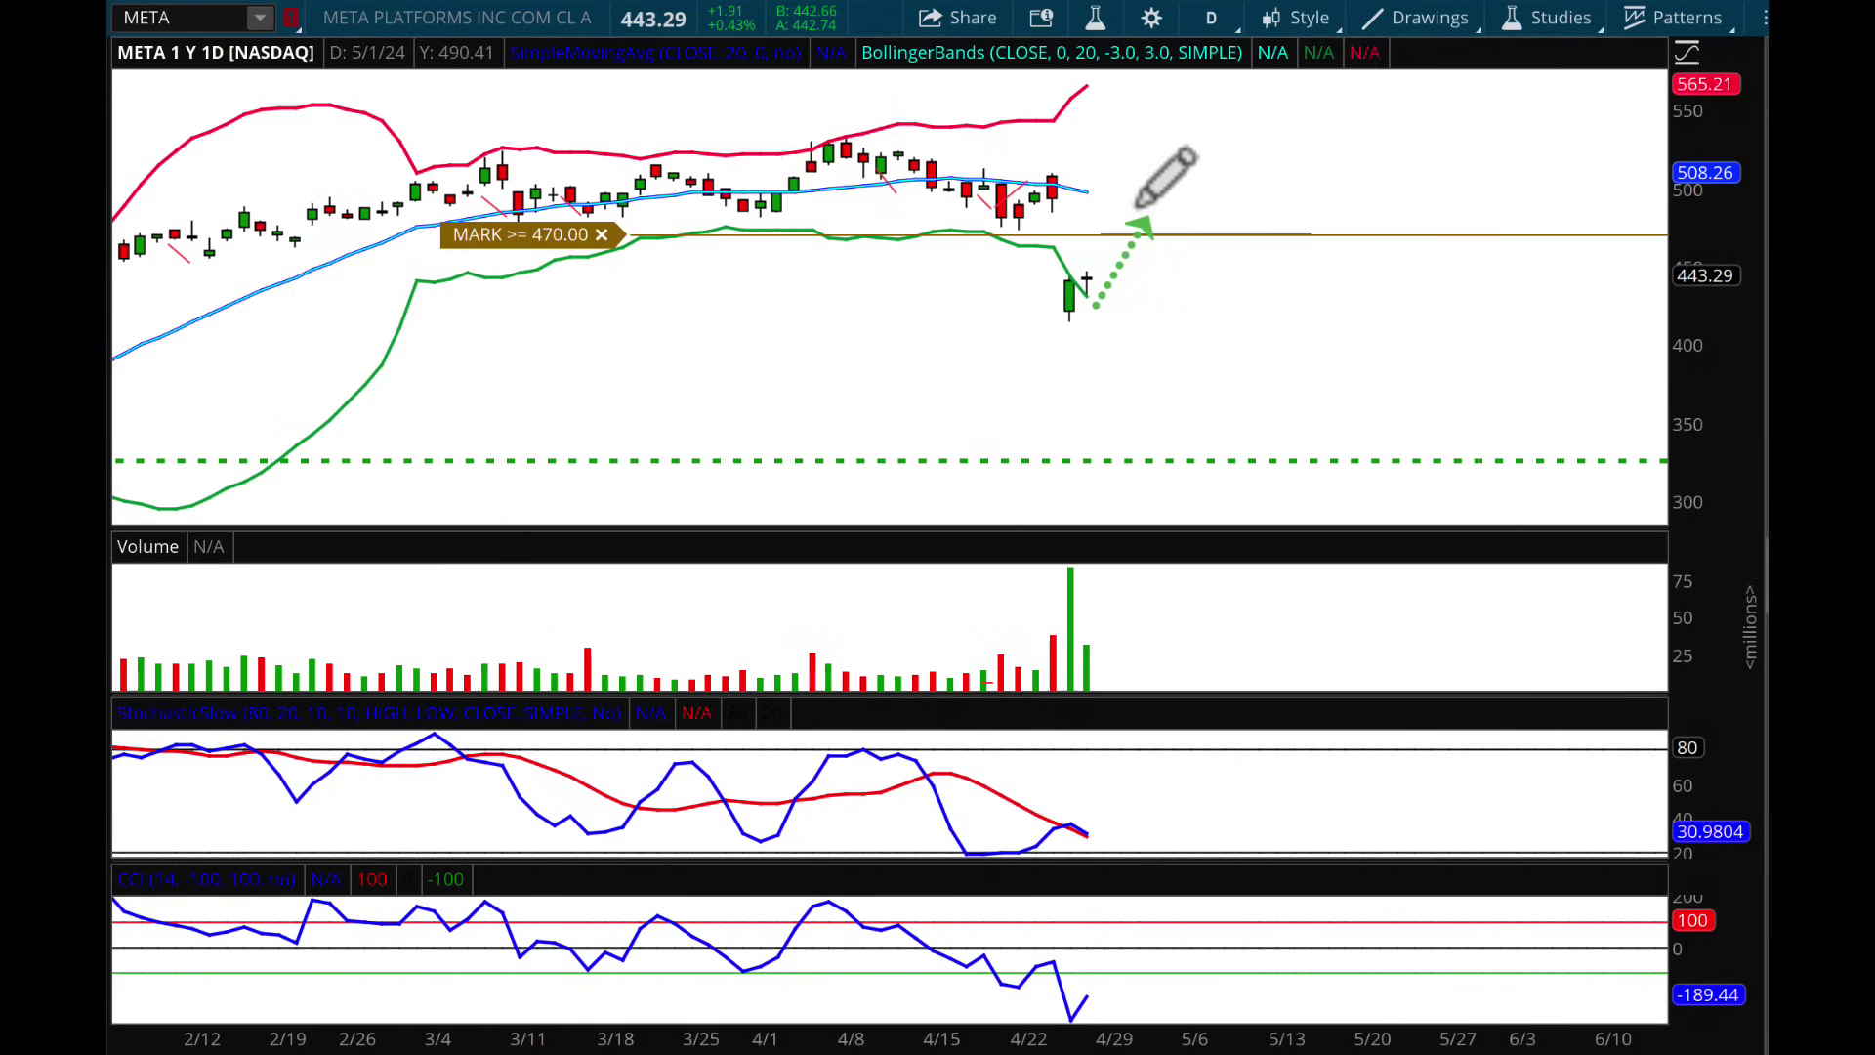
pyautogui.press('Escape')
pyautogui.click(186, 18)
pyautogui.write('SLV')
pyautogui.press('Return')
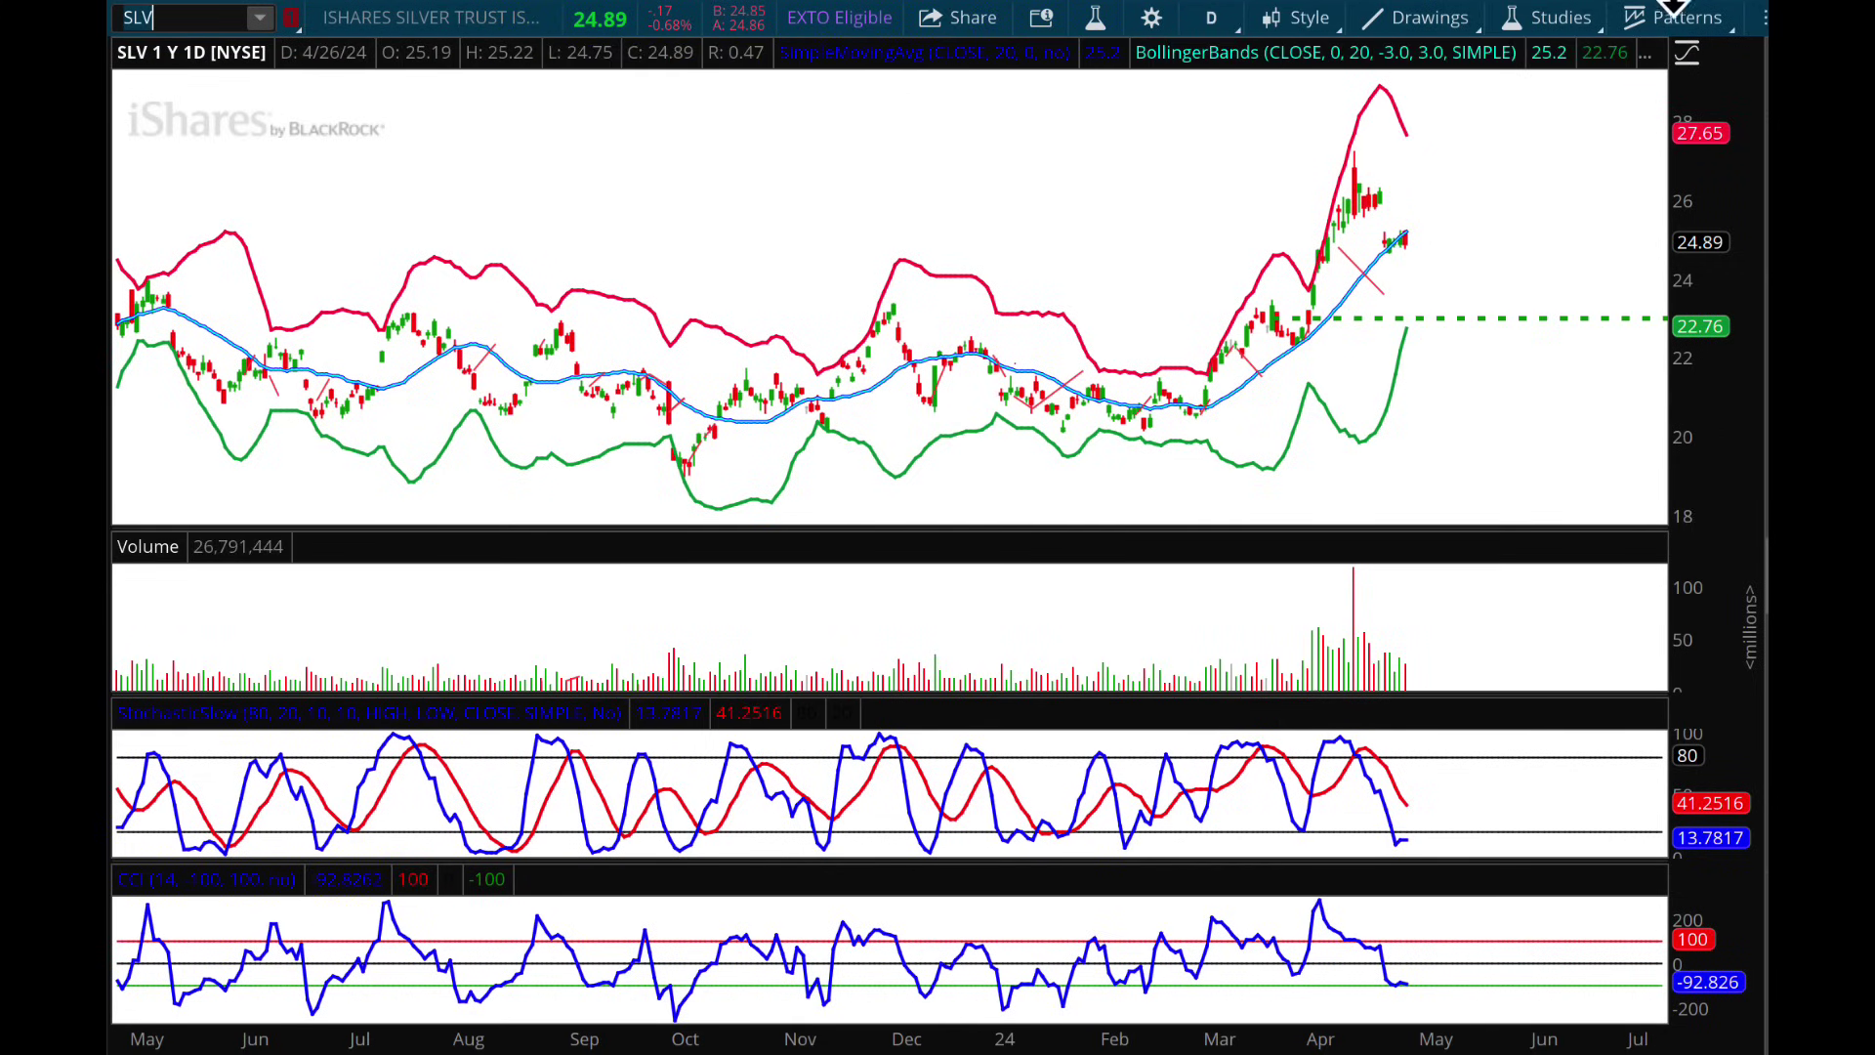
# - Load the saved WMR Charts grid and show SLV in it, enlarged to the candles from mid-March 2024 onward
pyautogui.click(1673, 6)
pyautogui.moveTo(1642, 195)
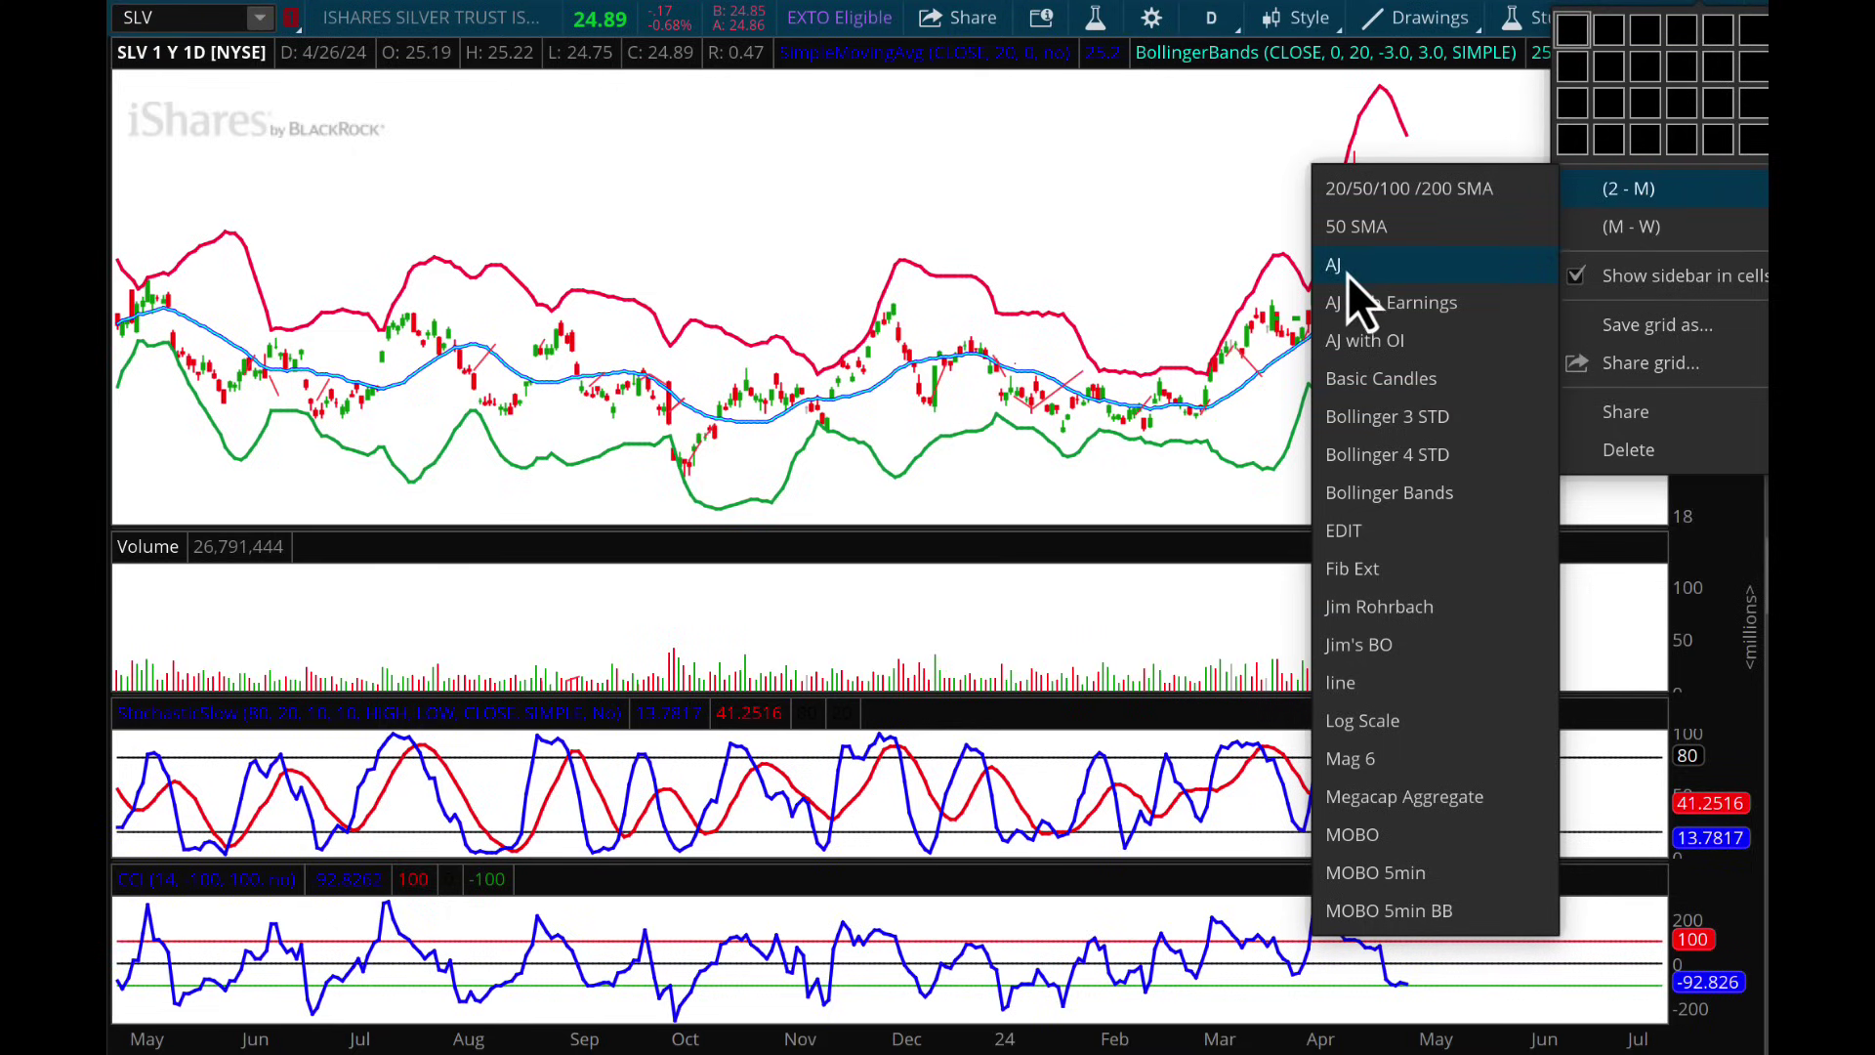
pyautogui.moveTo(1626, 229)
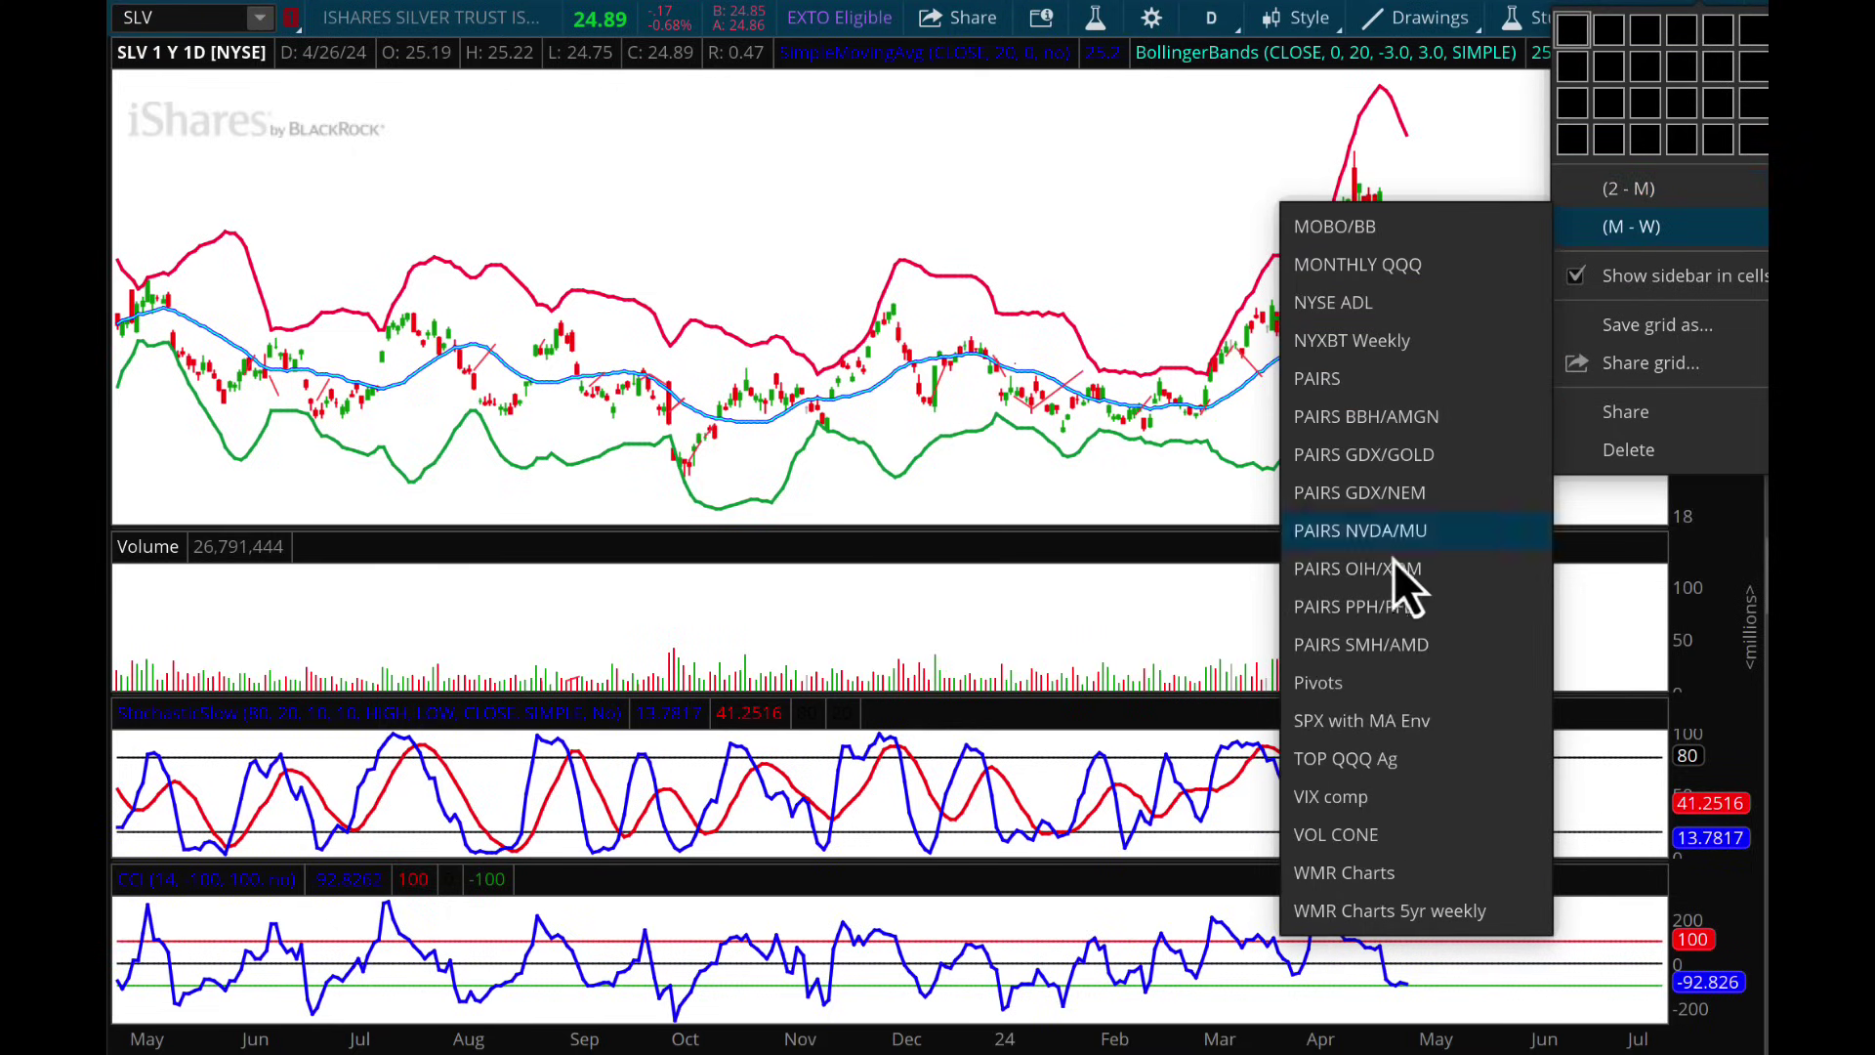
pyautogui.click(1338, 835)
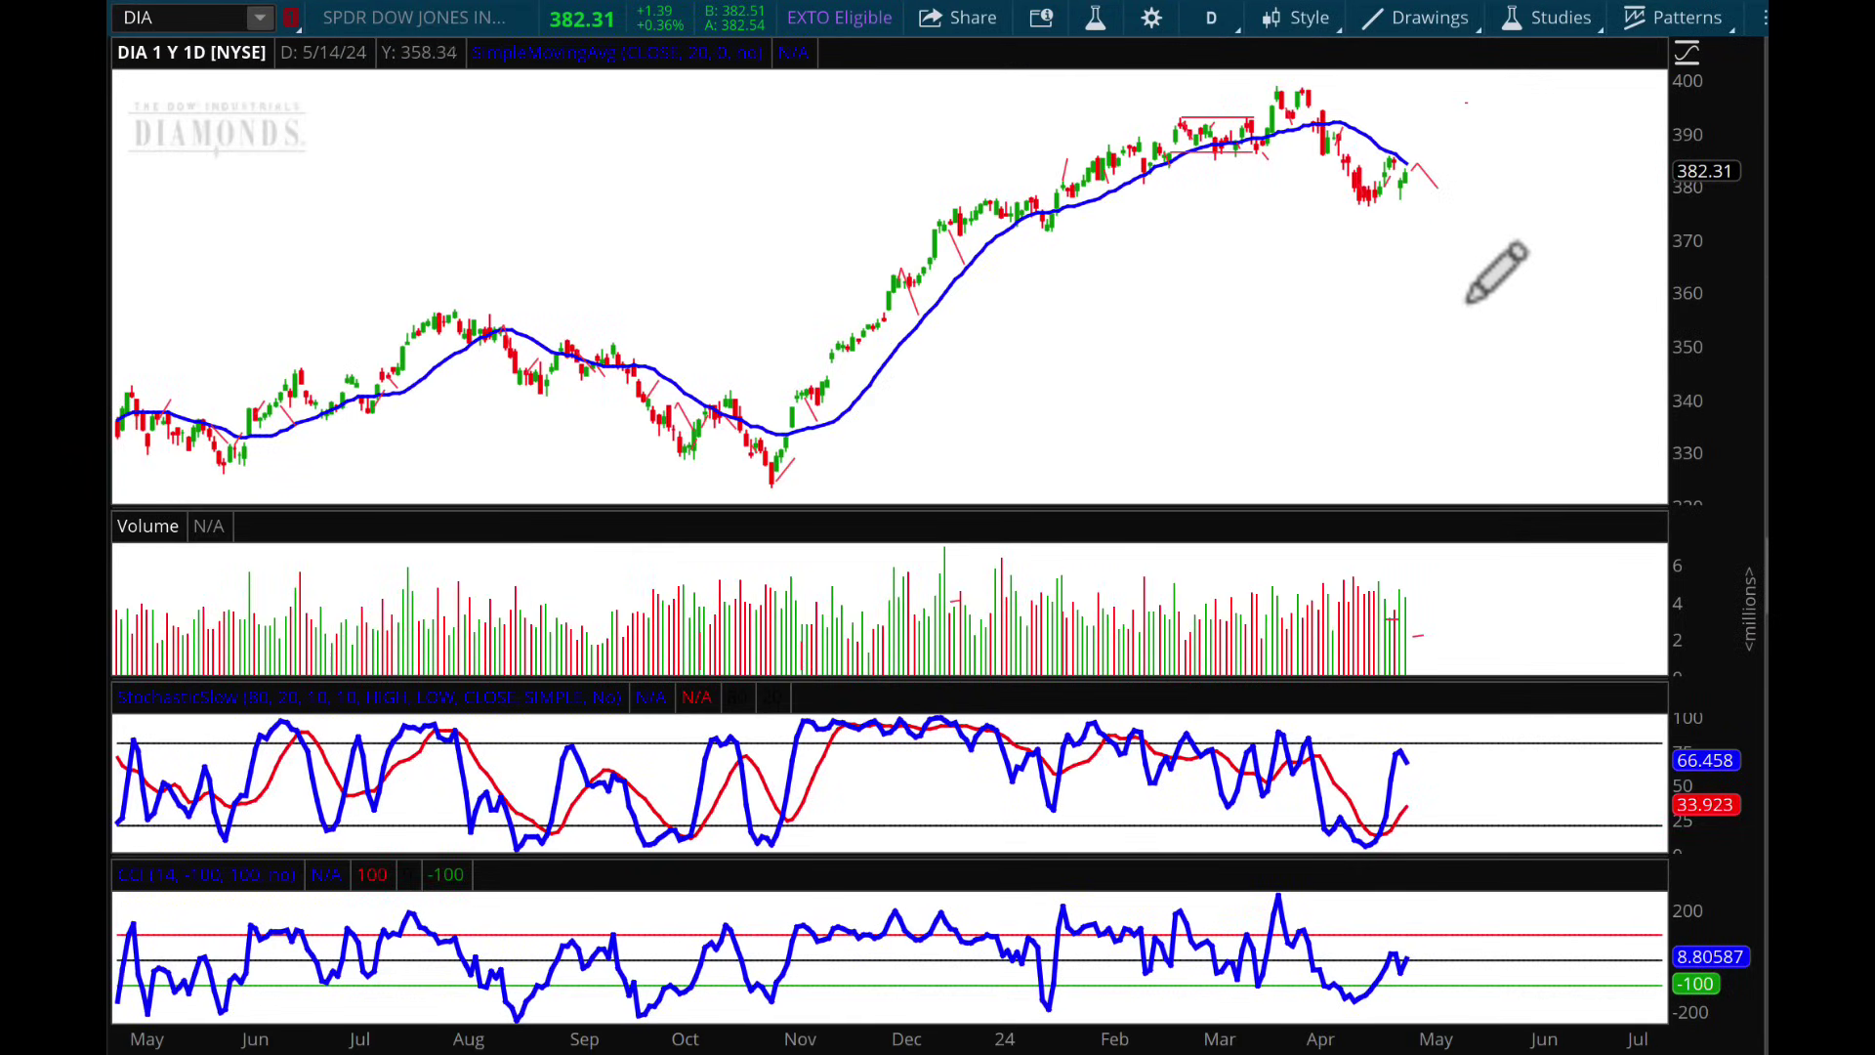
pyautogui.click(177, 20)
pyautogui.write('SLV')
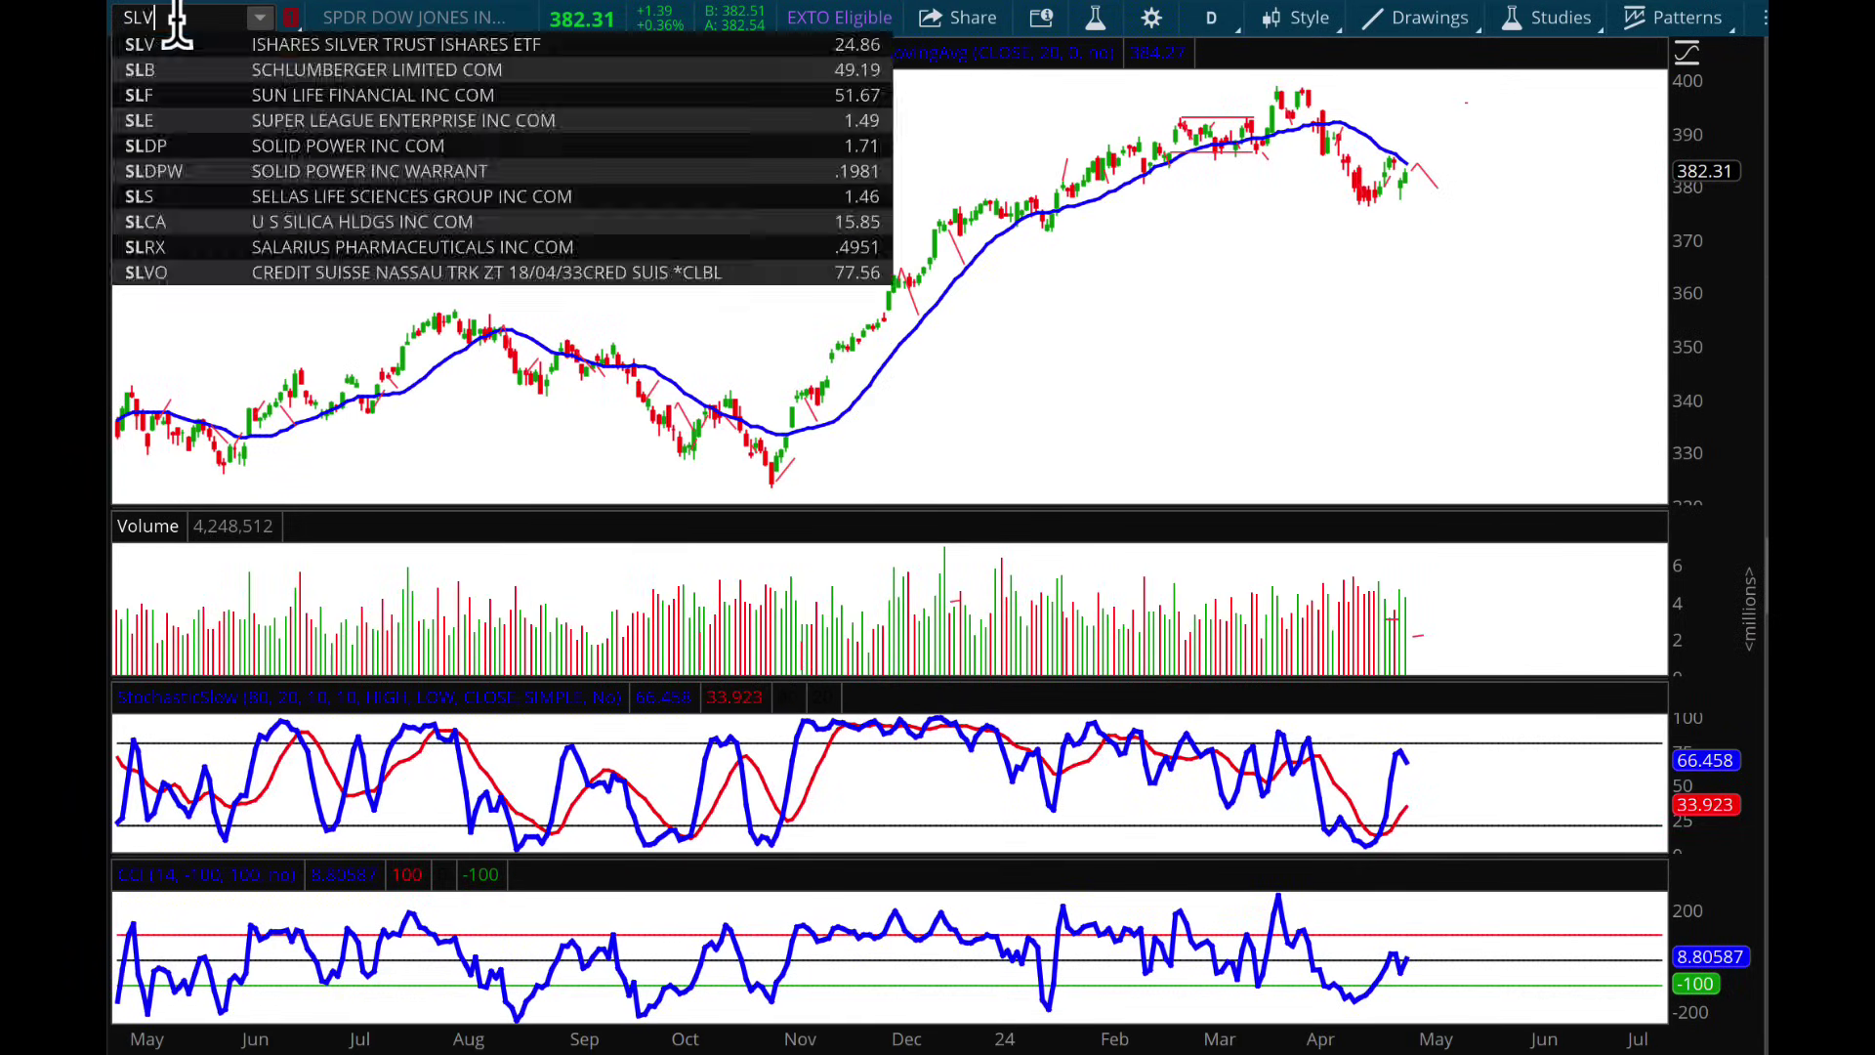
pyautogui.press('Return')
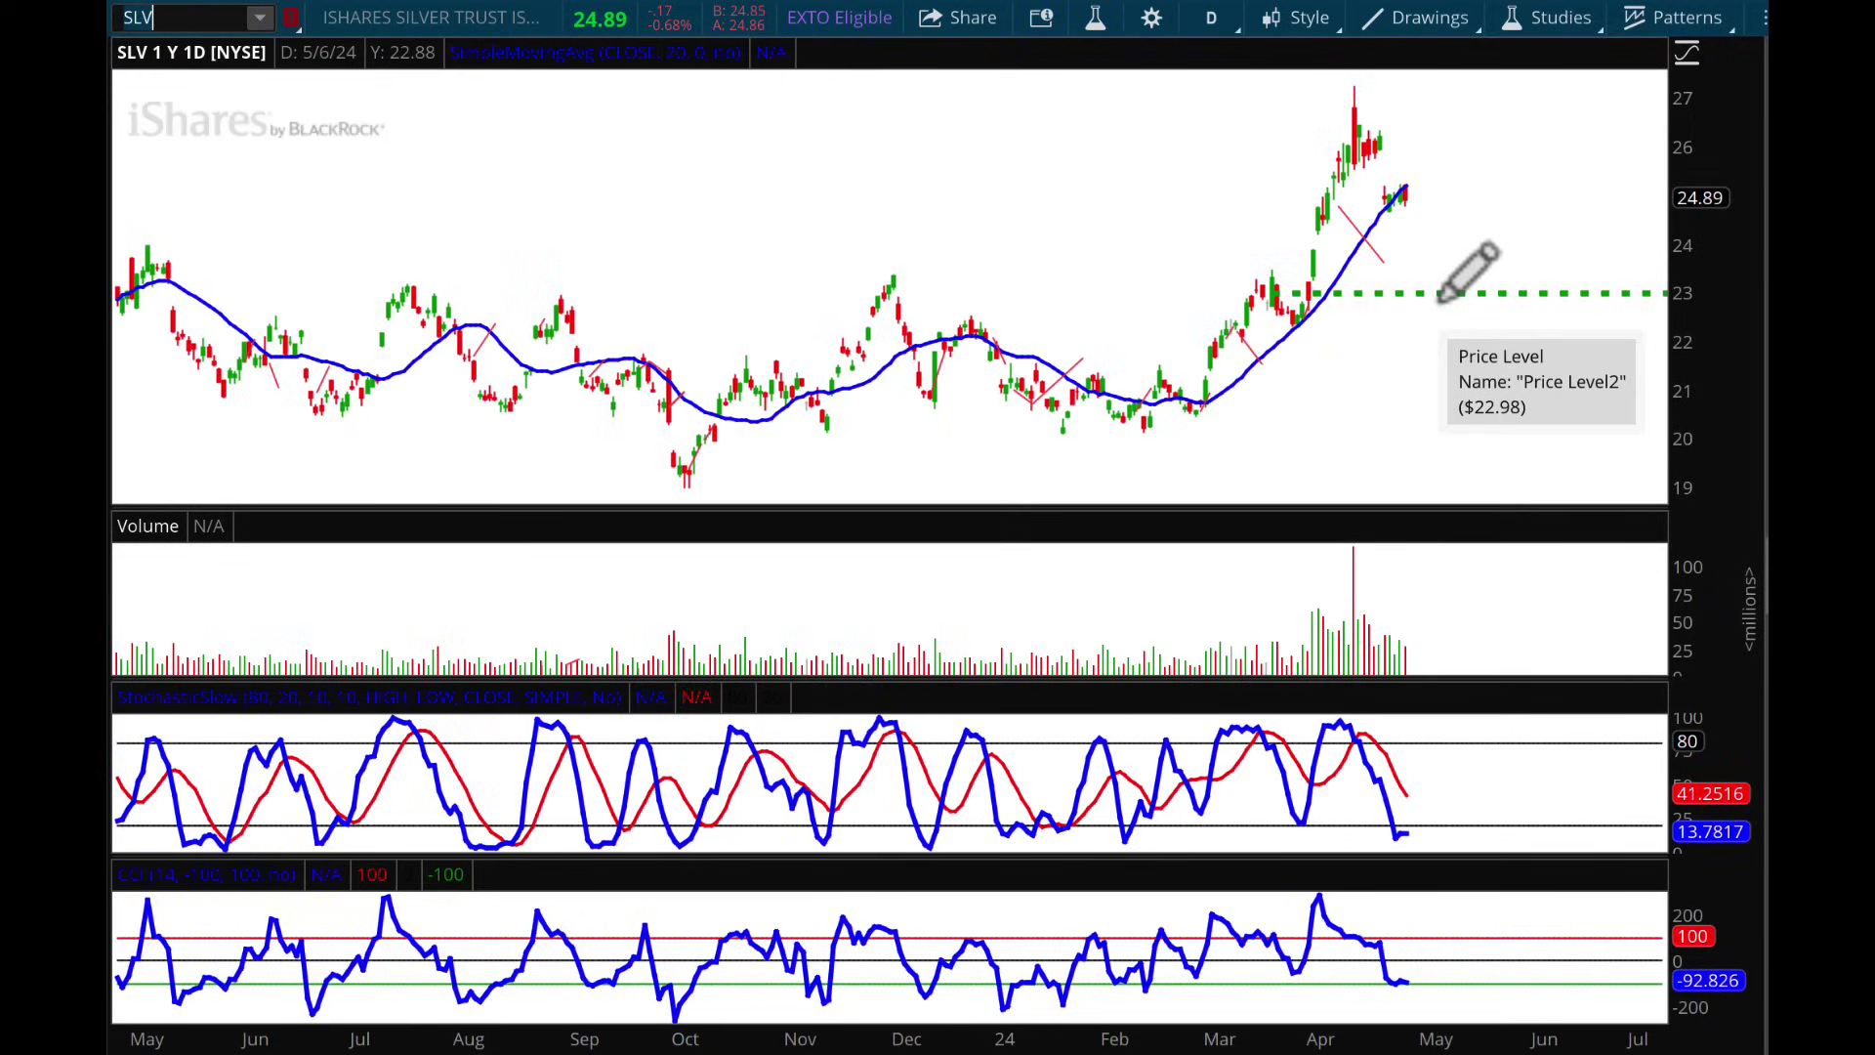
pyautogui.moveTo(1255, 293); pyautogui.dragTo(1569, 231)
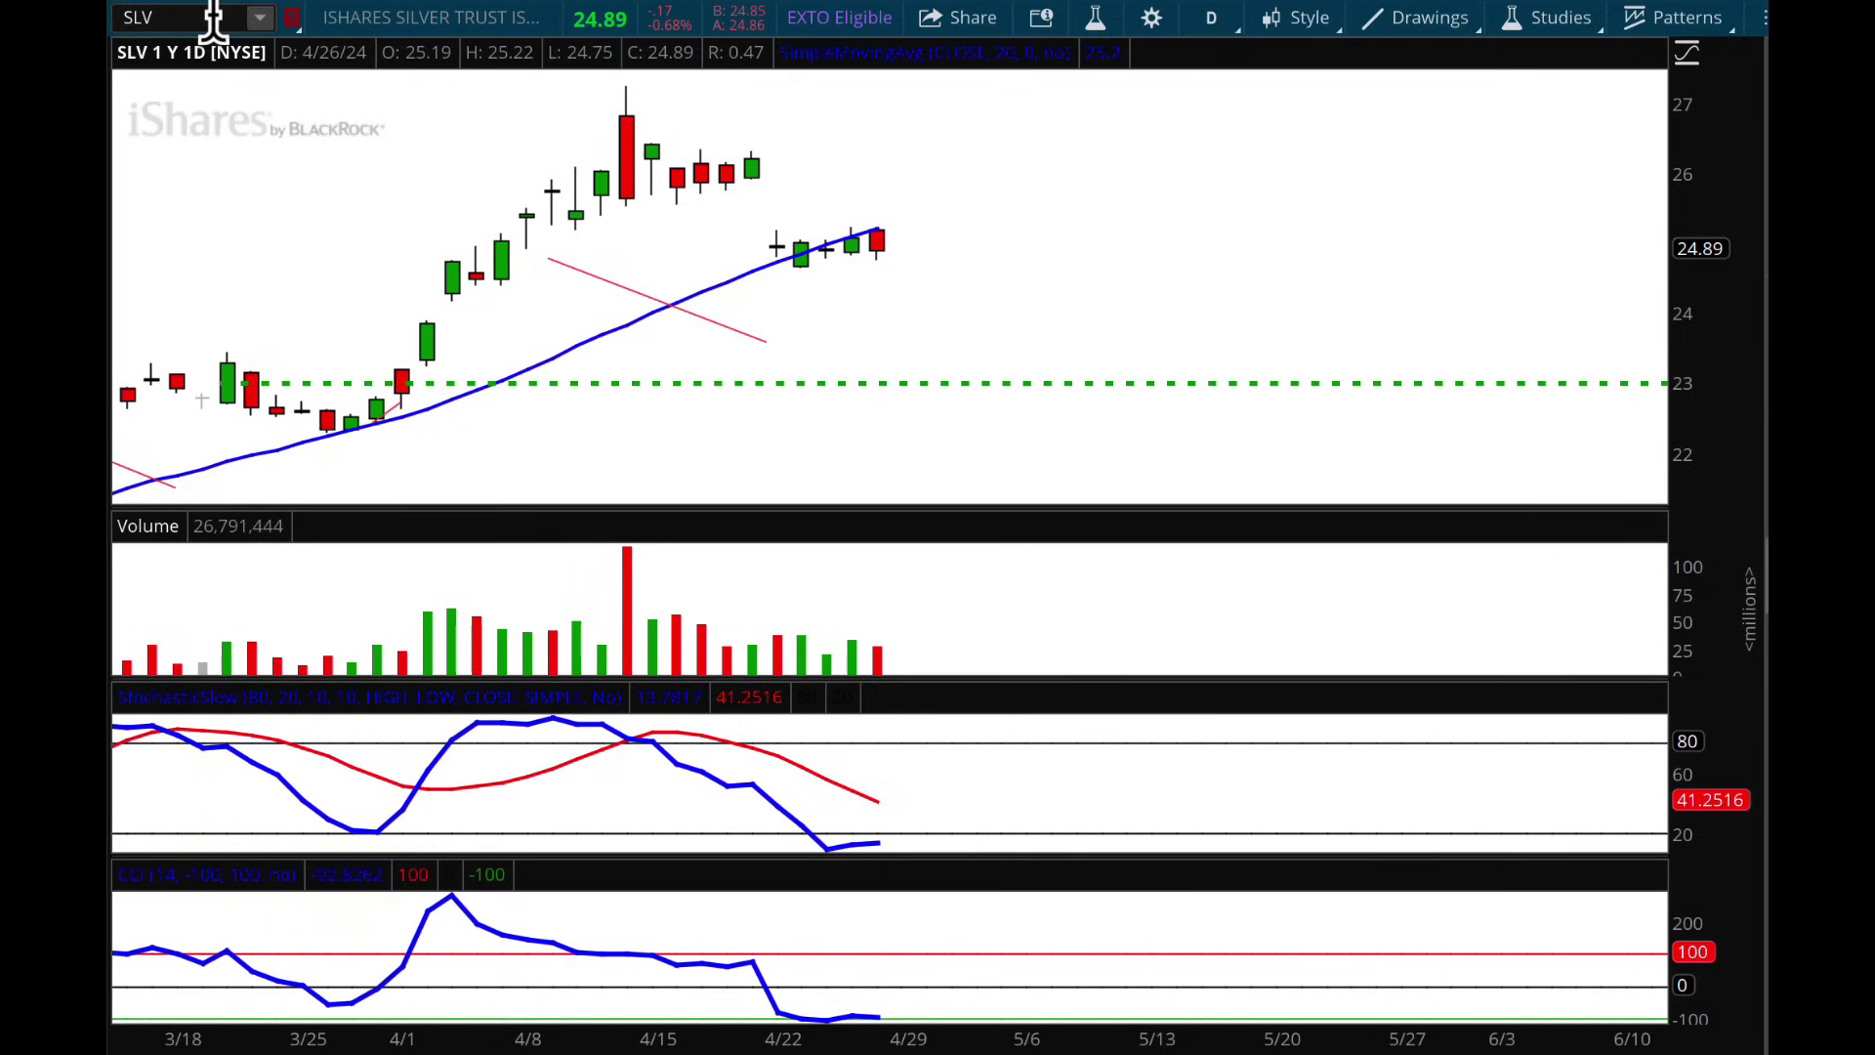
# - Replace SLV with the symbol SVRA on the 1 Y 1D daily chart
pyautogui.press('BackSpace')
pyautogui.press('BackSpace')
pyautogui.press('BackSpace')
pyautogui.write('SV')
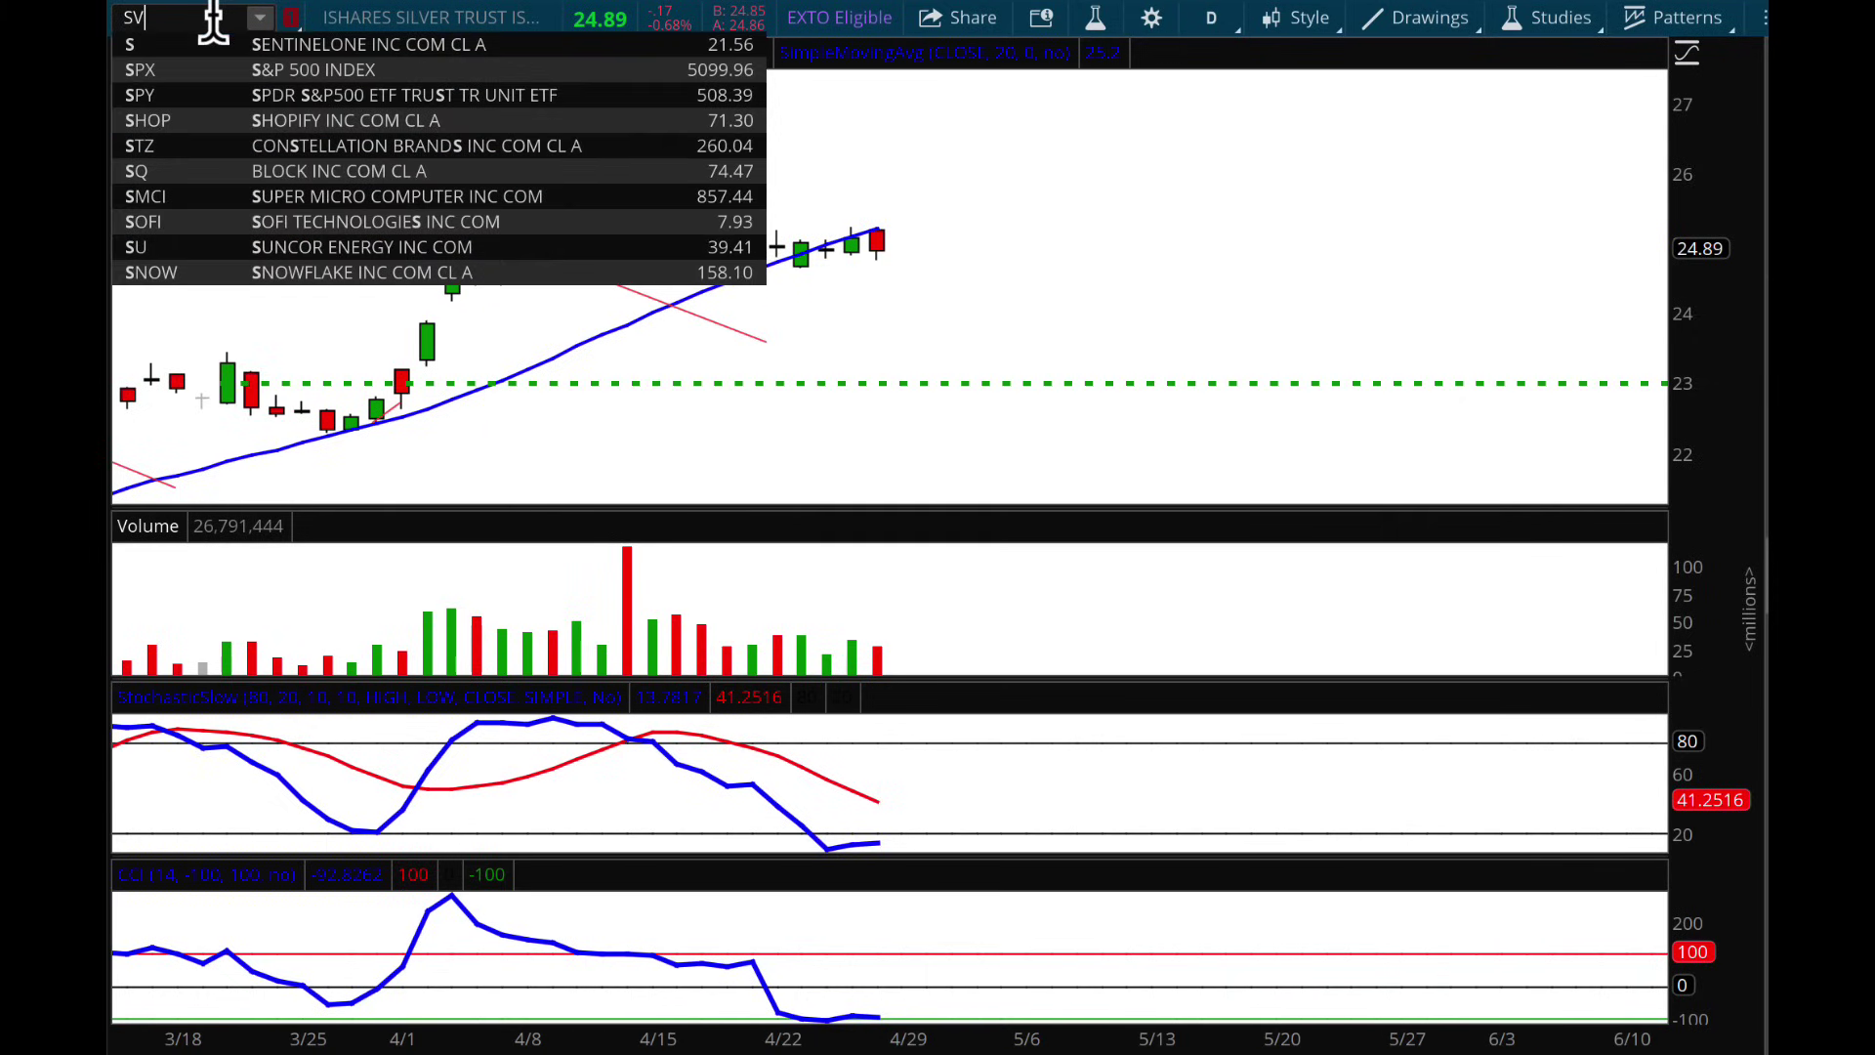
pyautogui.write('RA')
pyautogui.press('Return')
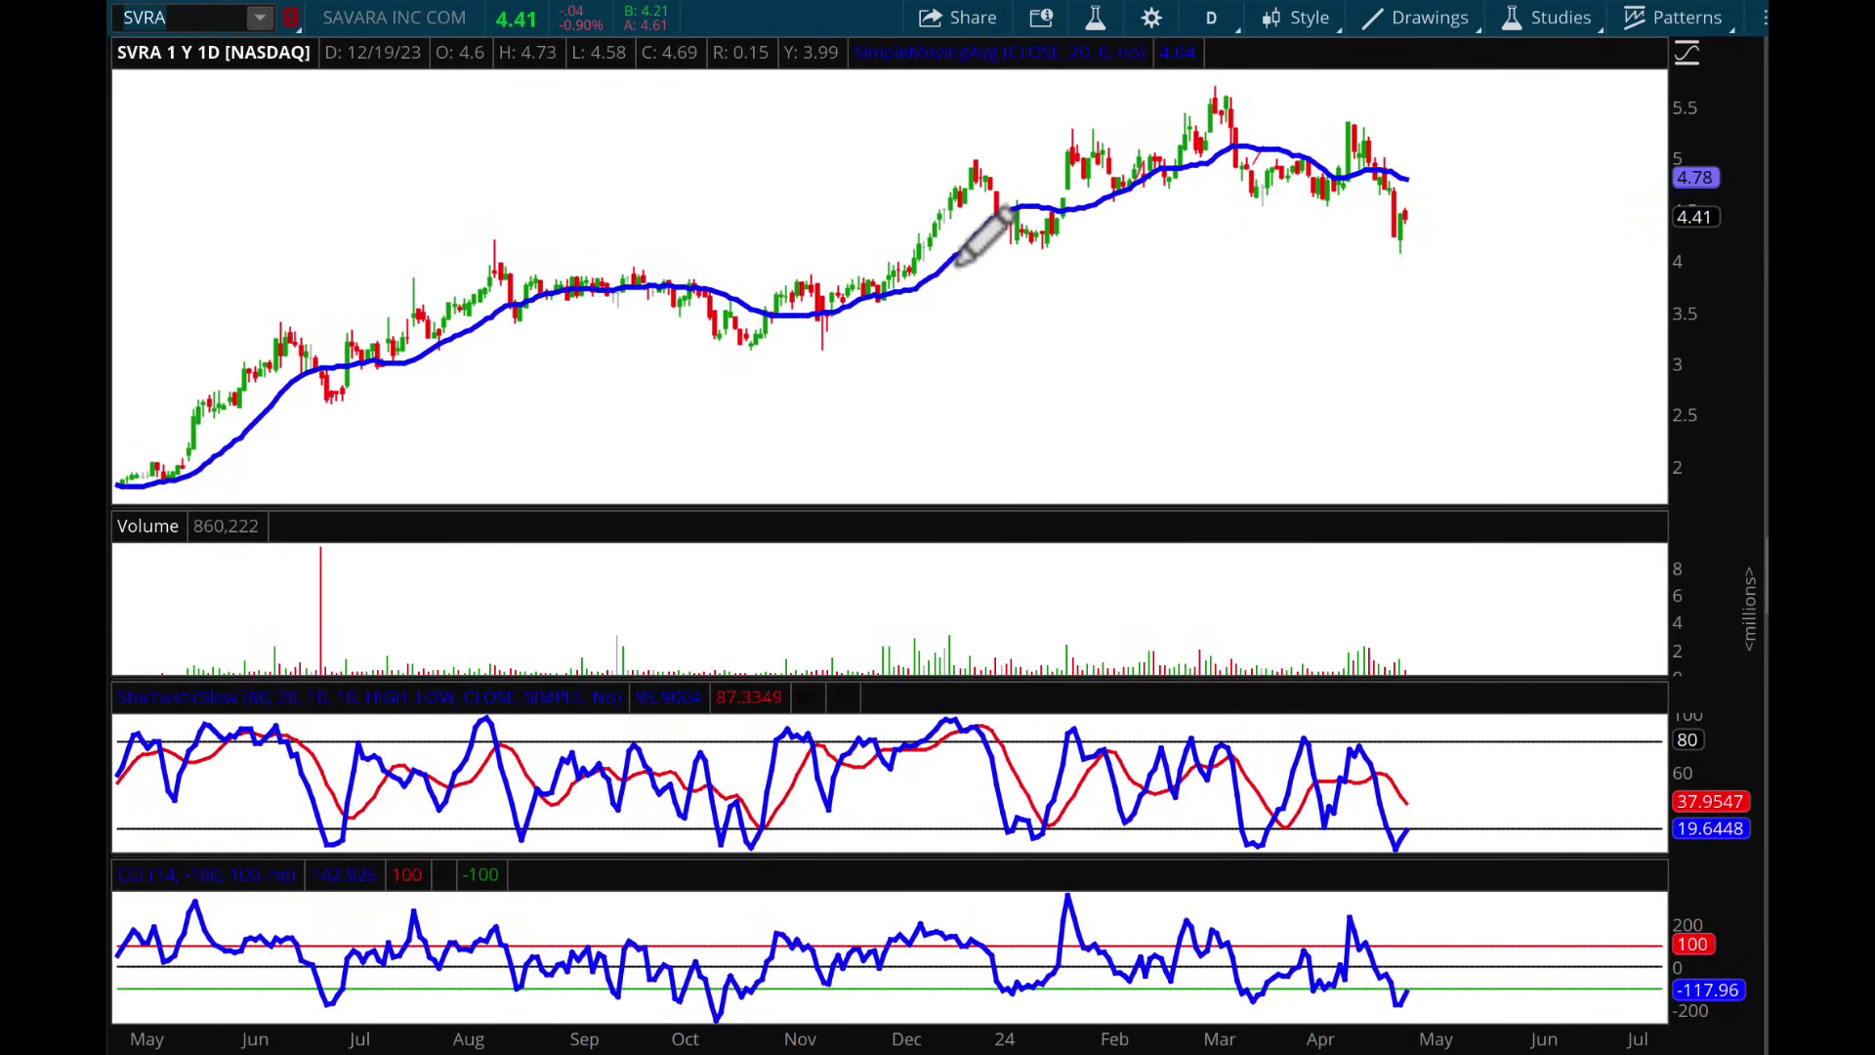
# - Draw a nearly horizontal support line on SVRA from beneath the January 2024 lows to about 4.12 on 5/17/24
pyautogui.click(884, 2)
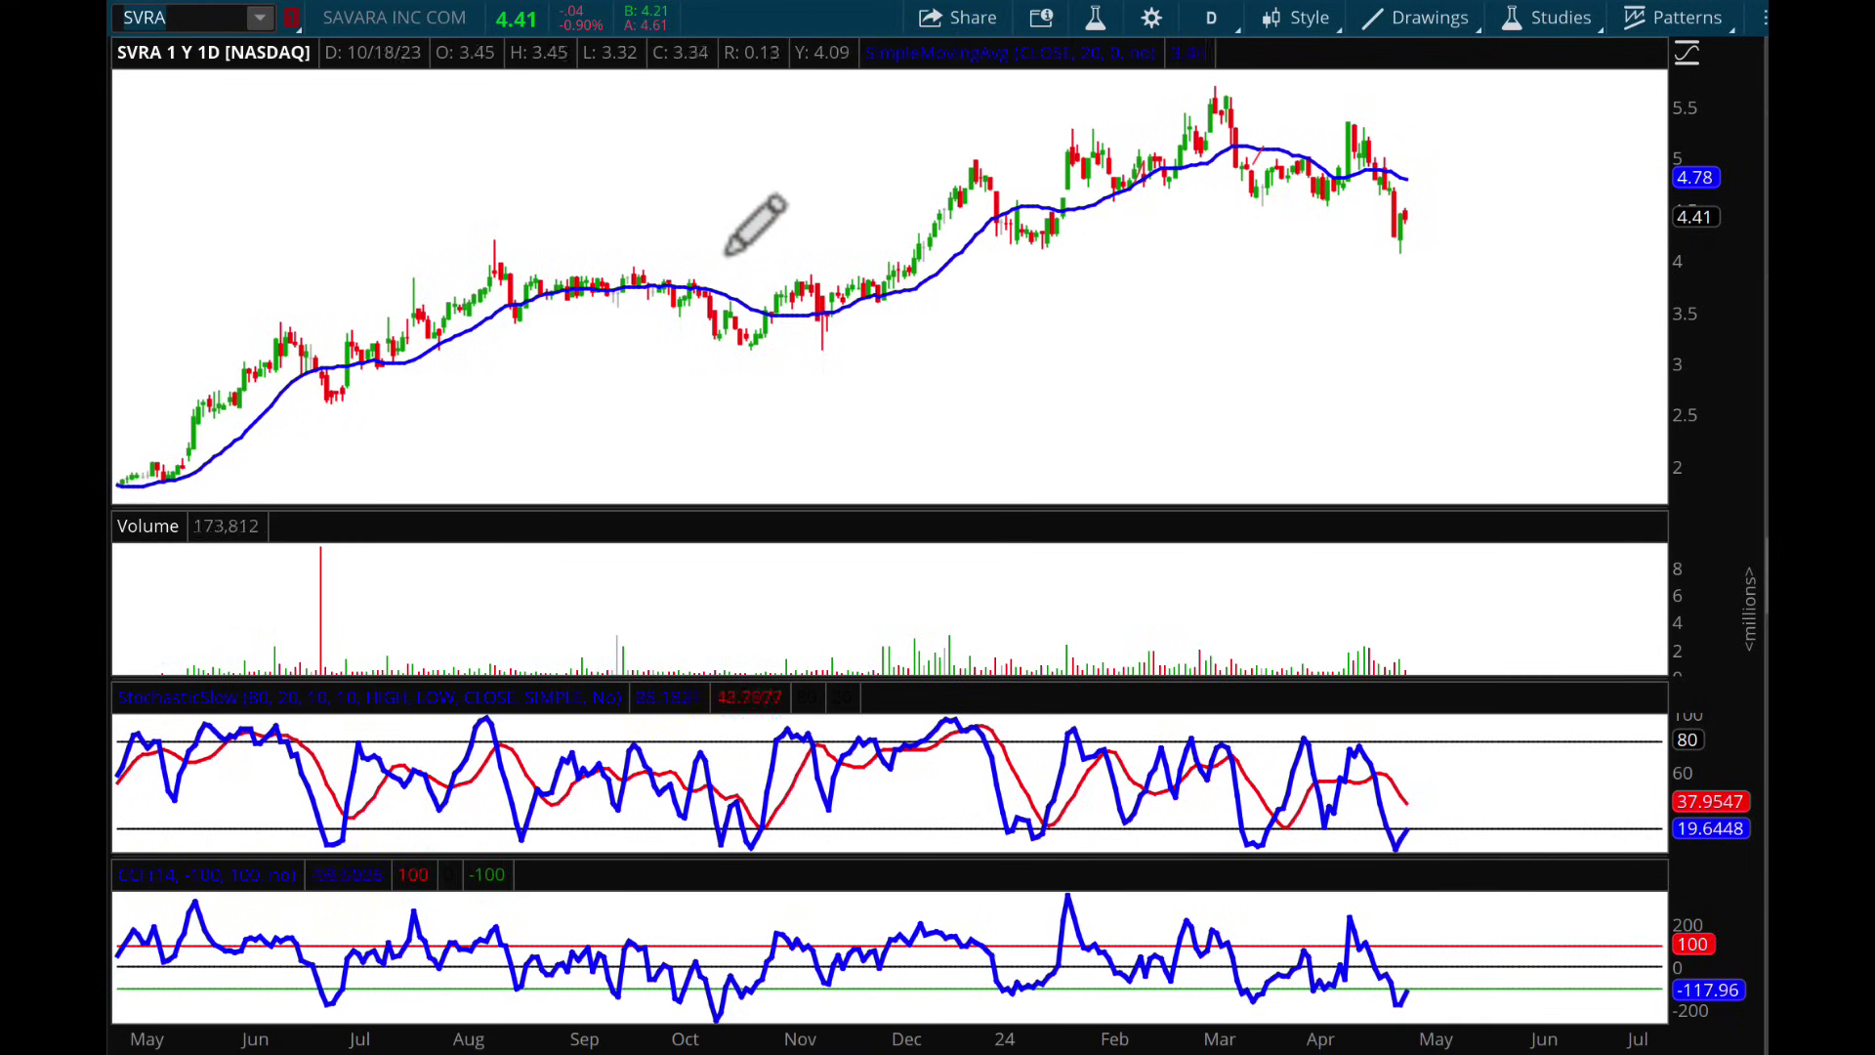
pyautogui.moveTo(709, 244); pyautogui.dragTo(1565, 251)
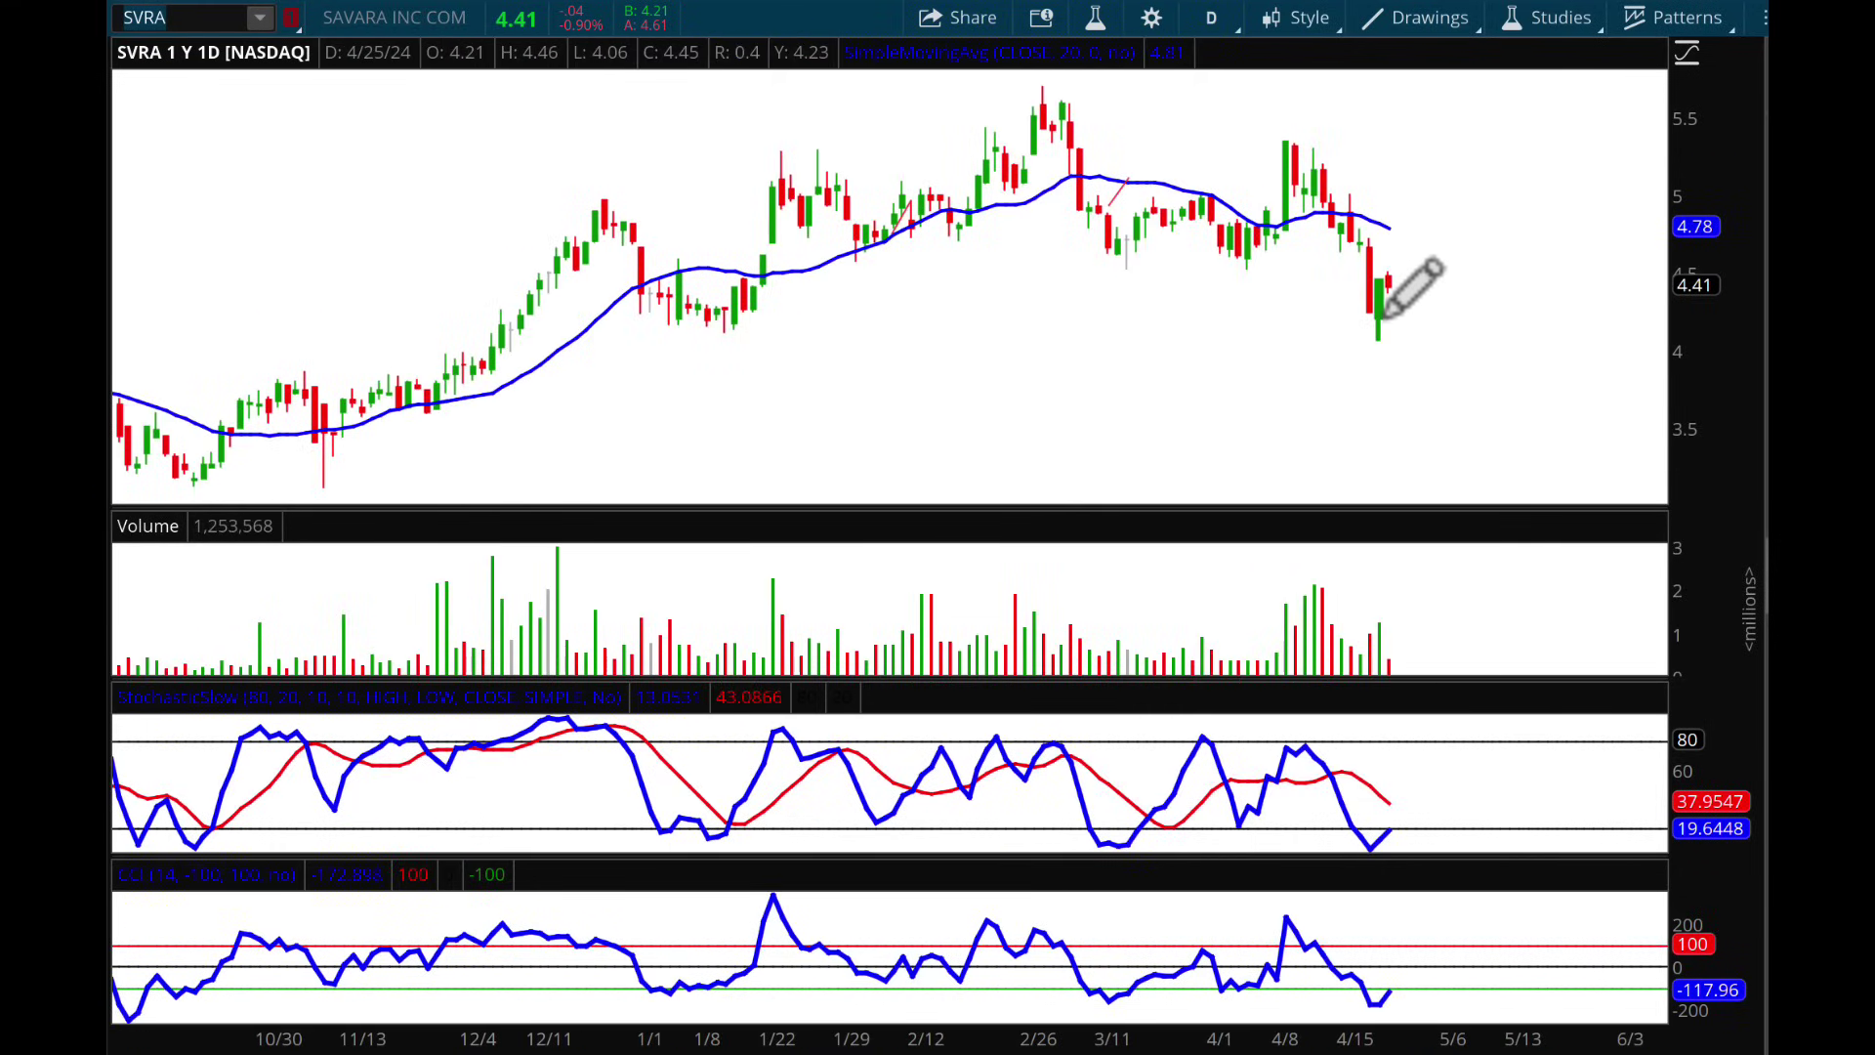
pyautogui.moveTo(719, 337)
pyautogui.mouseDown()
pyautogui.moveTo(1436, 350)
pyautogui.moveTo(1533, 332)
pyautogui.mouseUp()
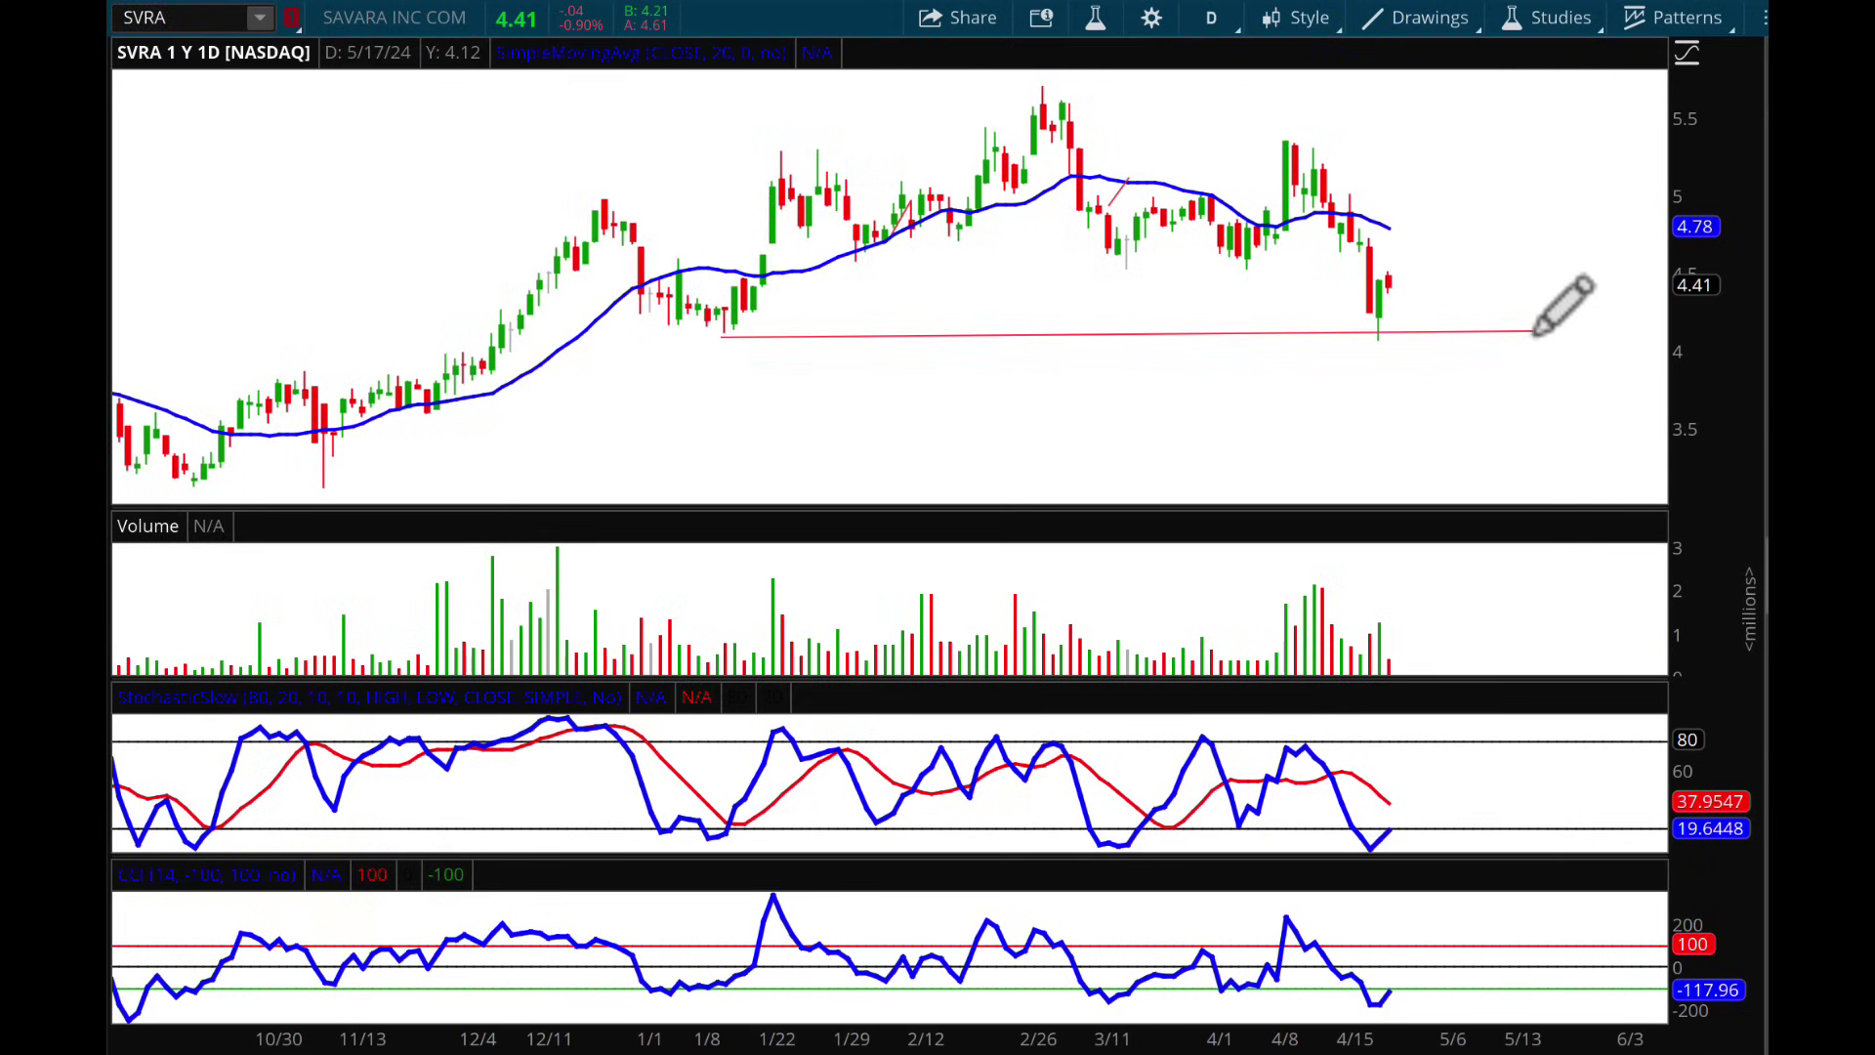